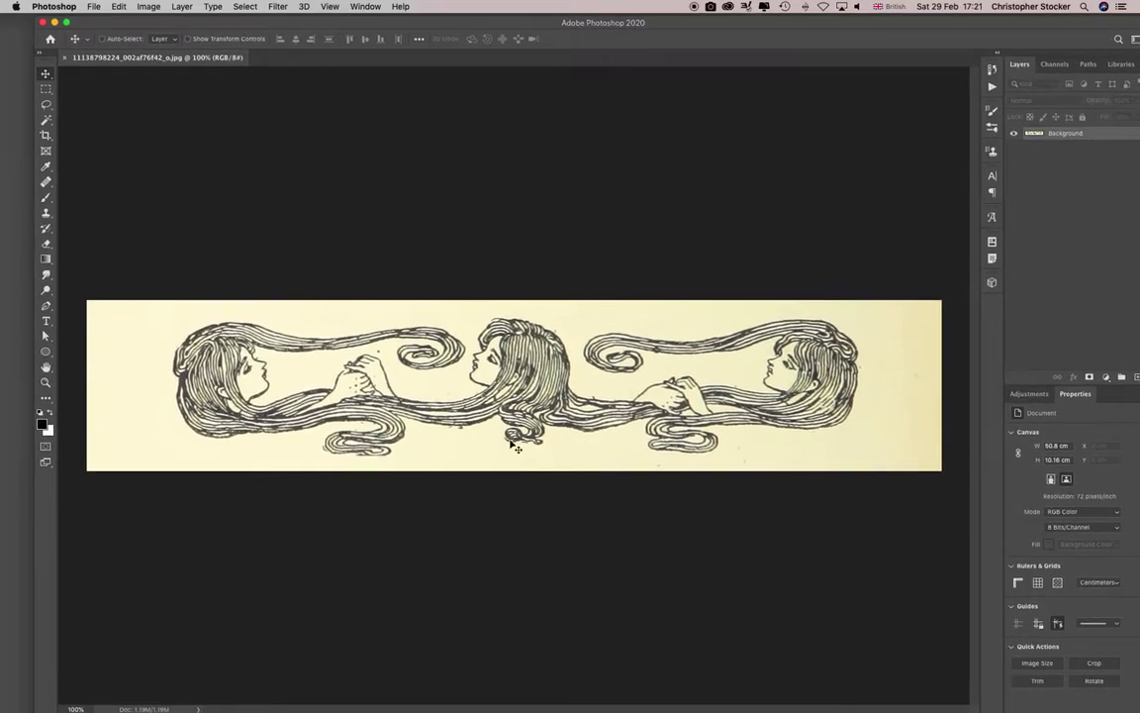
- Resample the illustration to 300 pixels/inch, making it 6000 × 1200 px
click(139, 6)
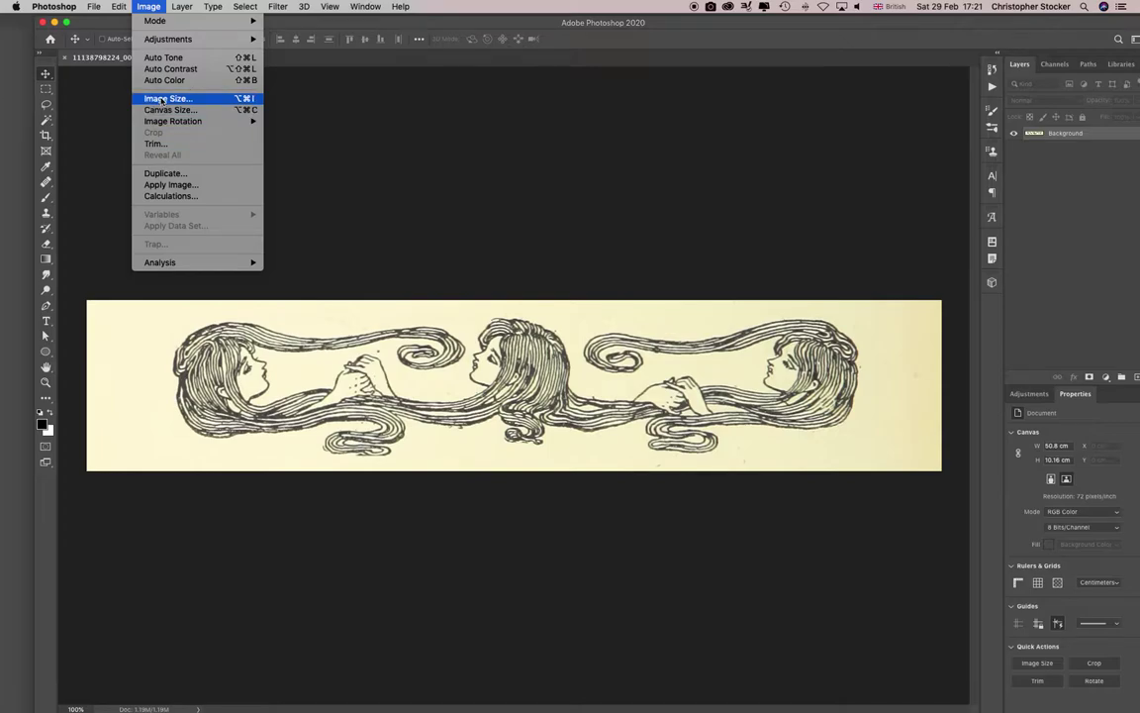
click(161, 100)
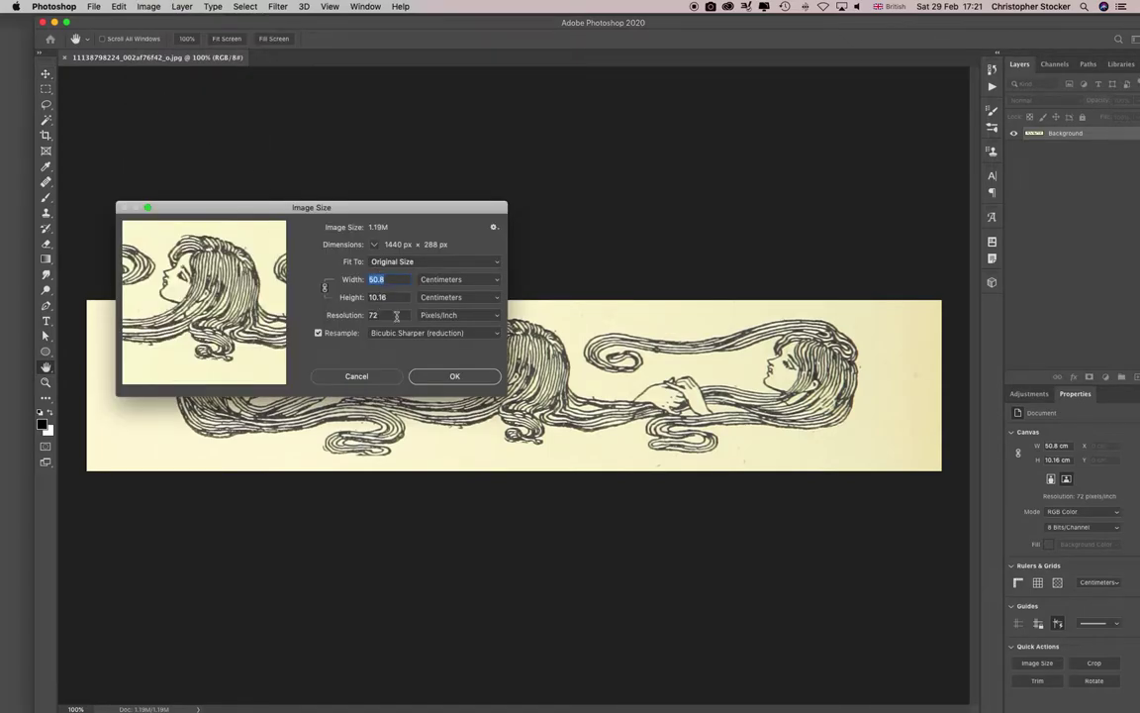
double_click(386, 316)
text(300)
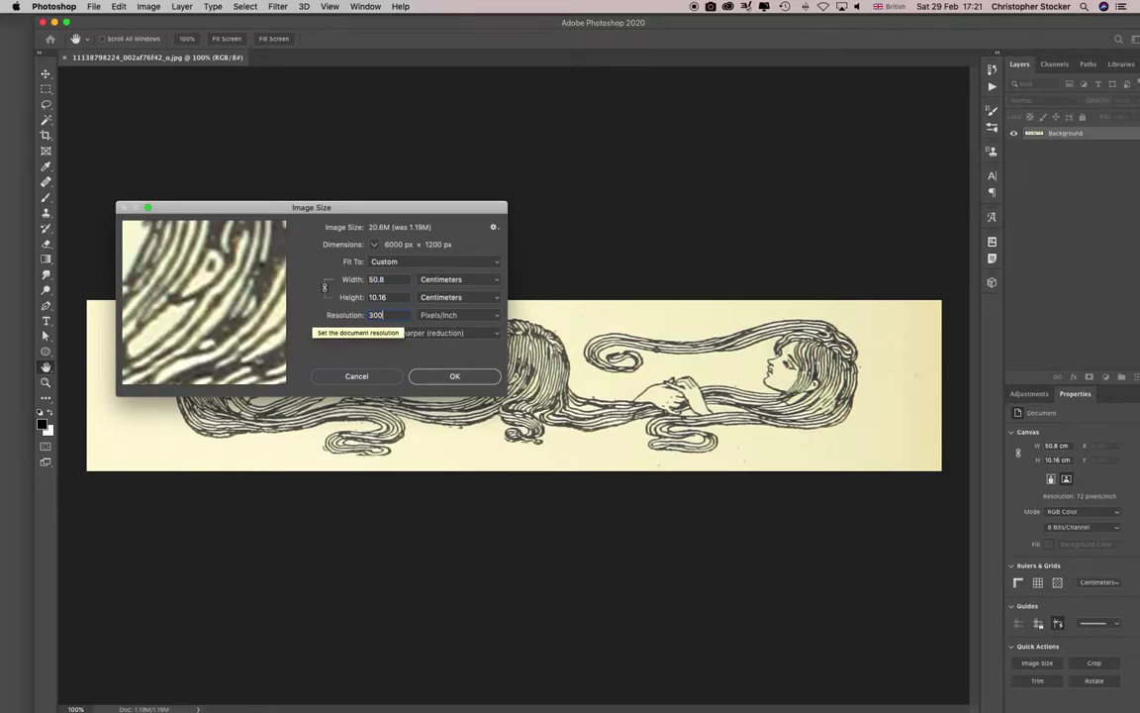
click(455, 376)
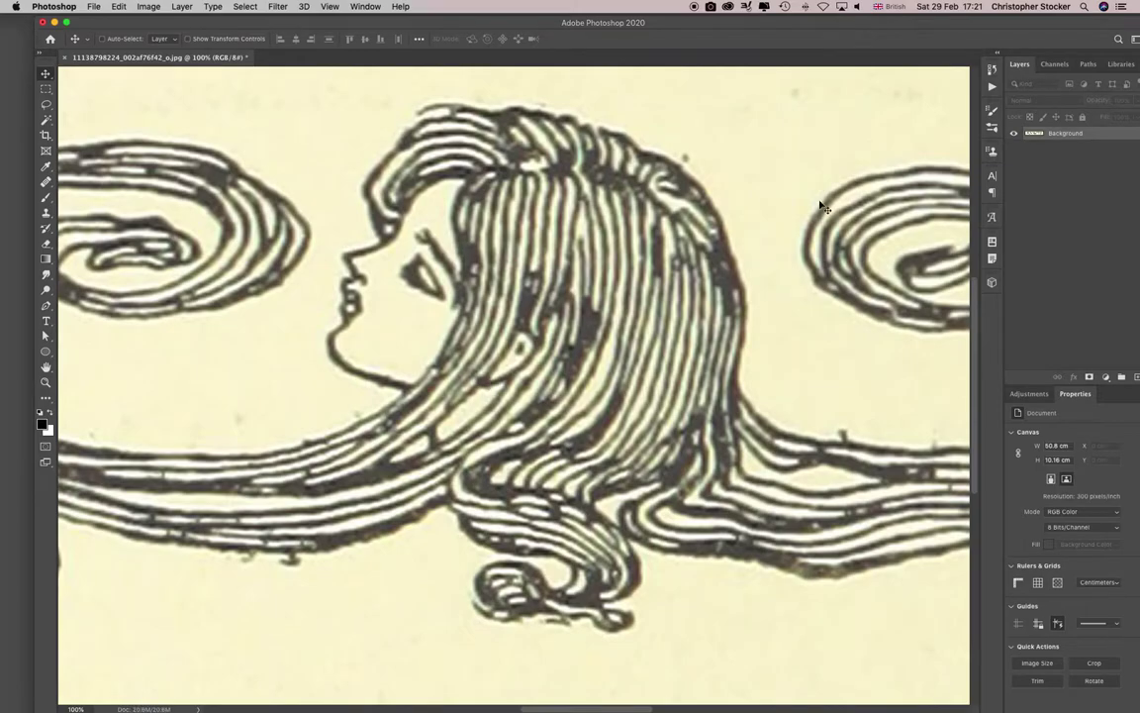
- Fit the illustration on screen and compare the Red, Green and Blue channels
key(super+0)
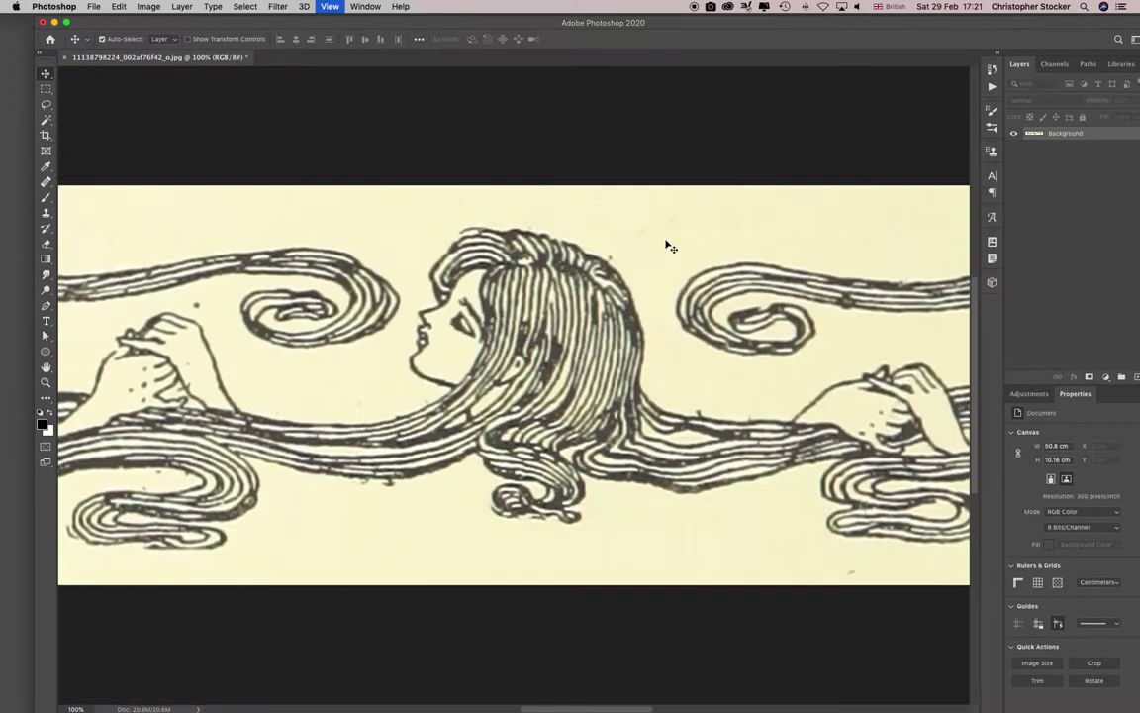
click(1056, 65)
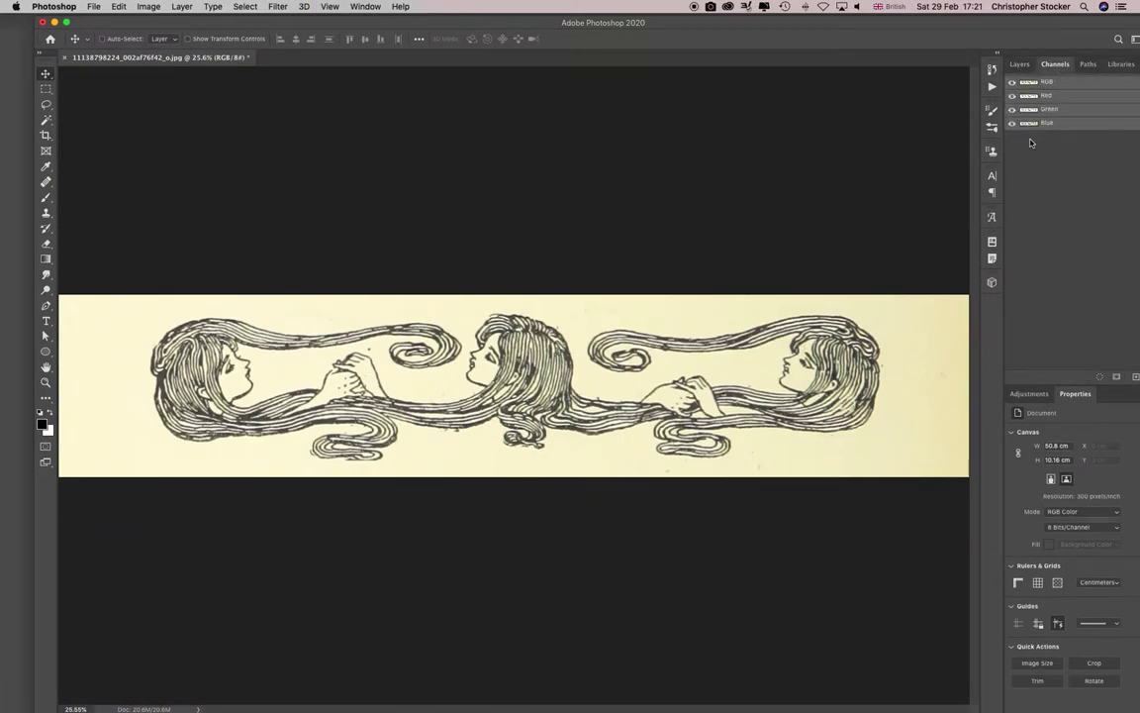
click(1030, 123)
click(1030, 96)
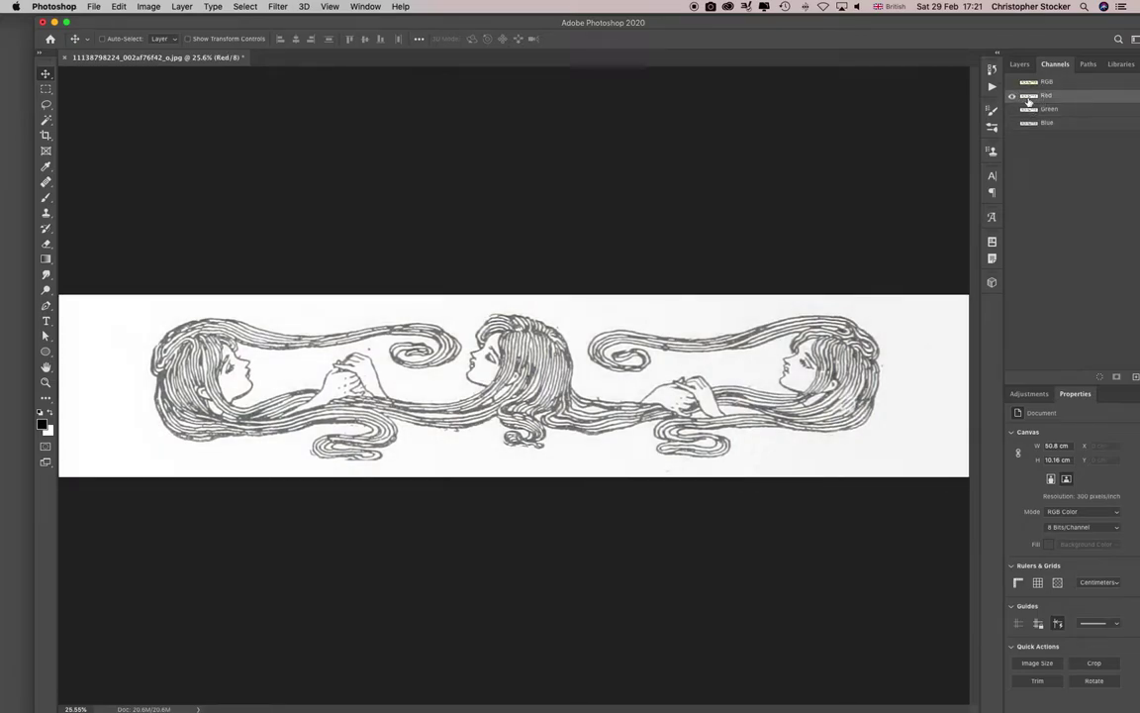
click(1029, 112)
click(1029, 123)
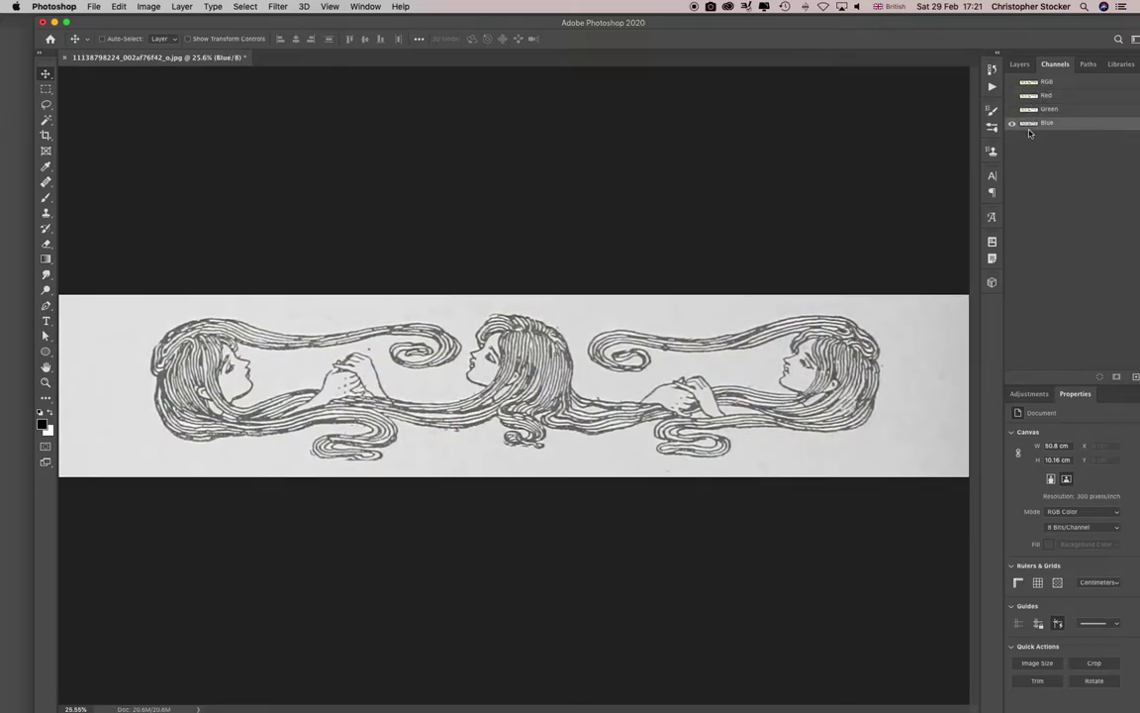
click(1029, 96)
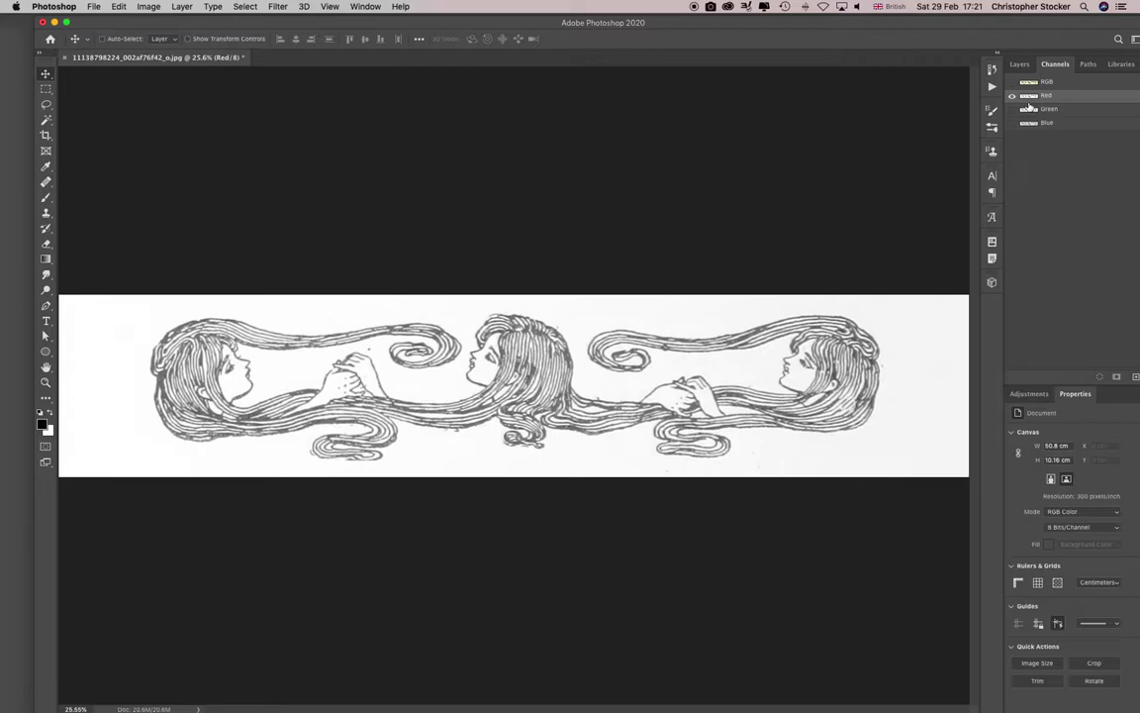
- Load the Red channel as a selection and copy it onto a new Layer 1
super+click(1028, 95)
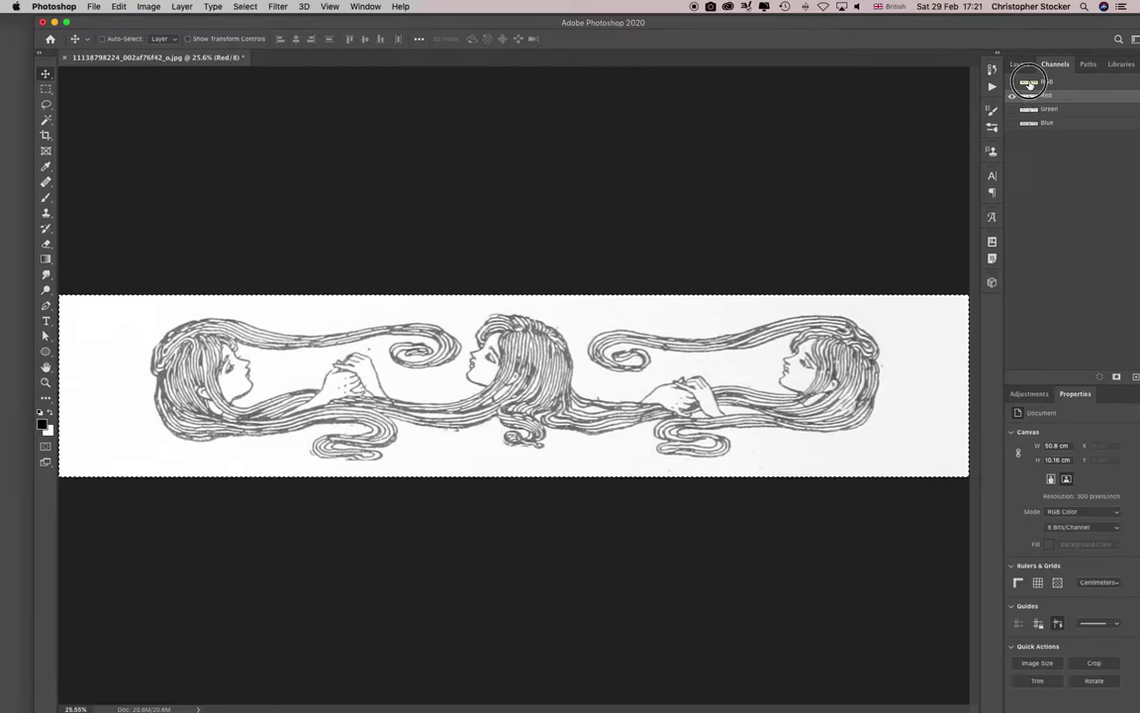
click(1028, 81)
click(1023, 65)
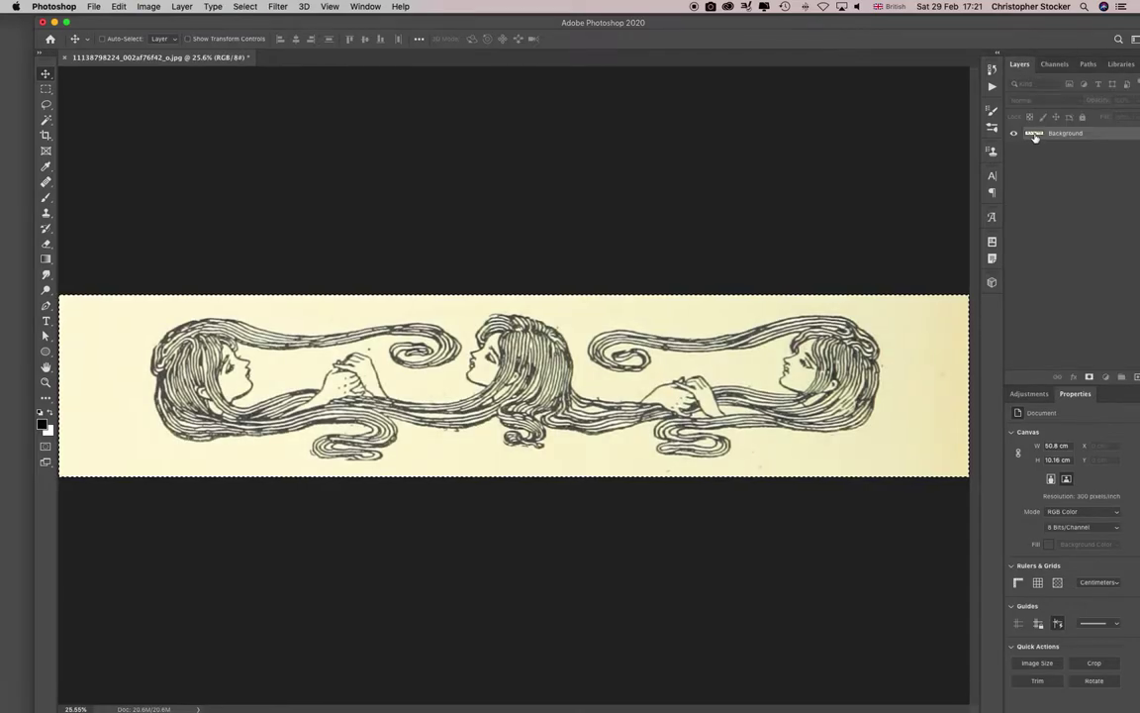
key(super+j)
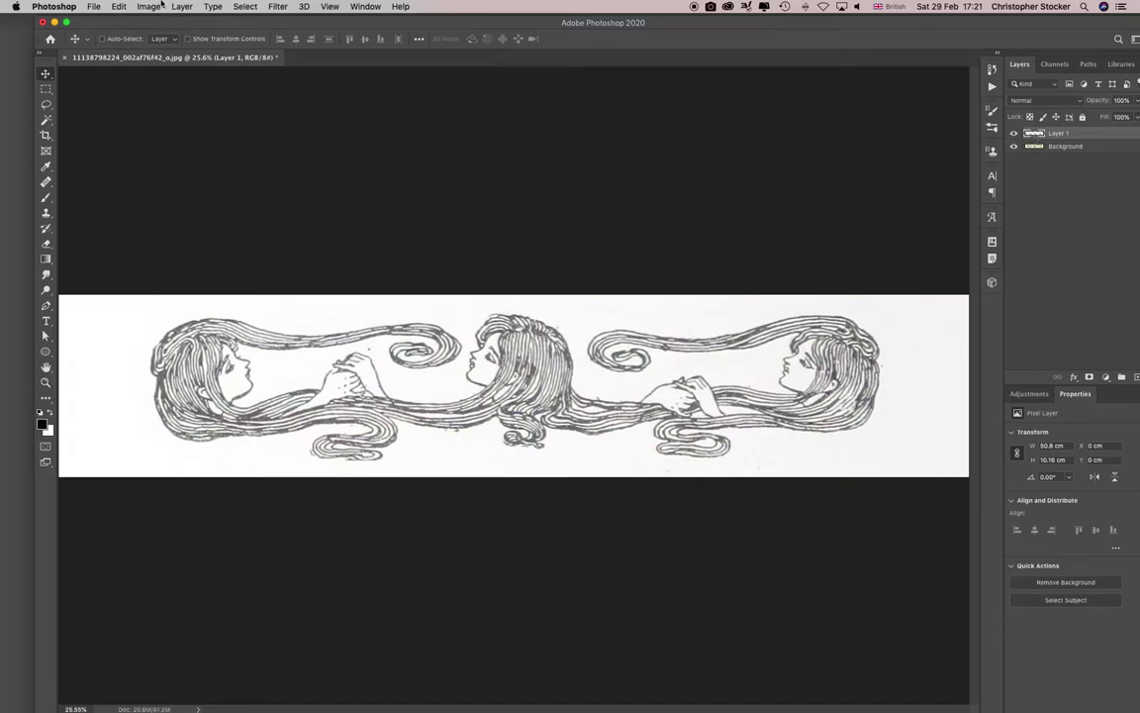
click(160, 5)
- Convert the image to Grayscale, flattening the layers and discarding colour information
mouse_move(154, 21)
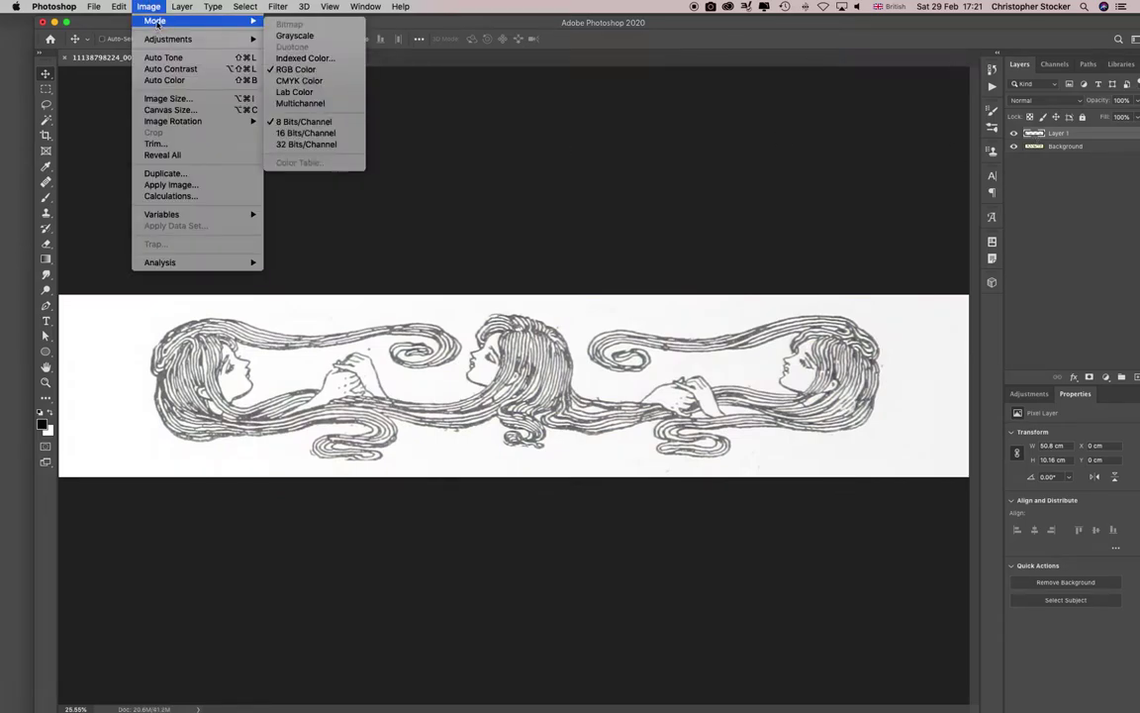
click(301, 37)
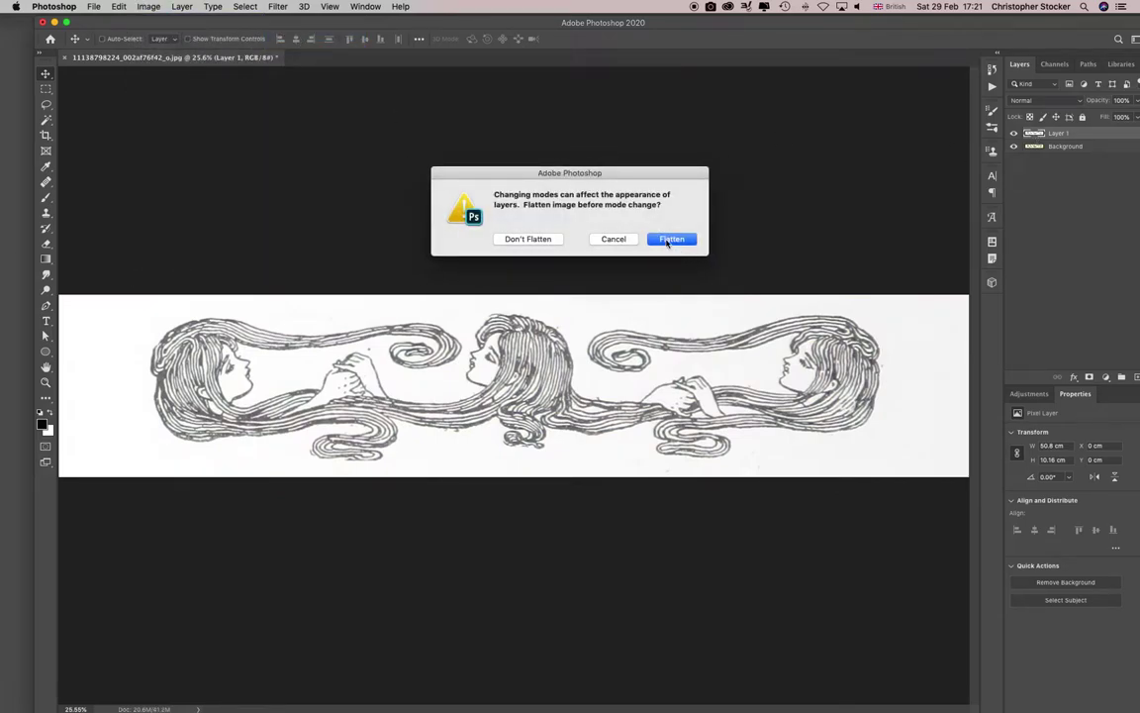
click(669, 239)
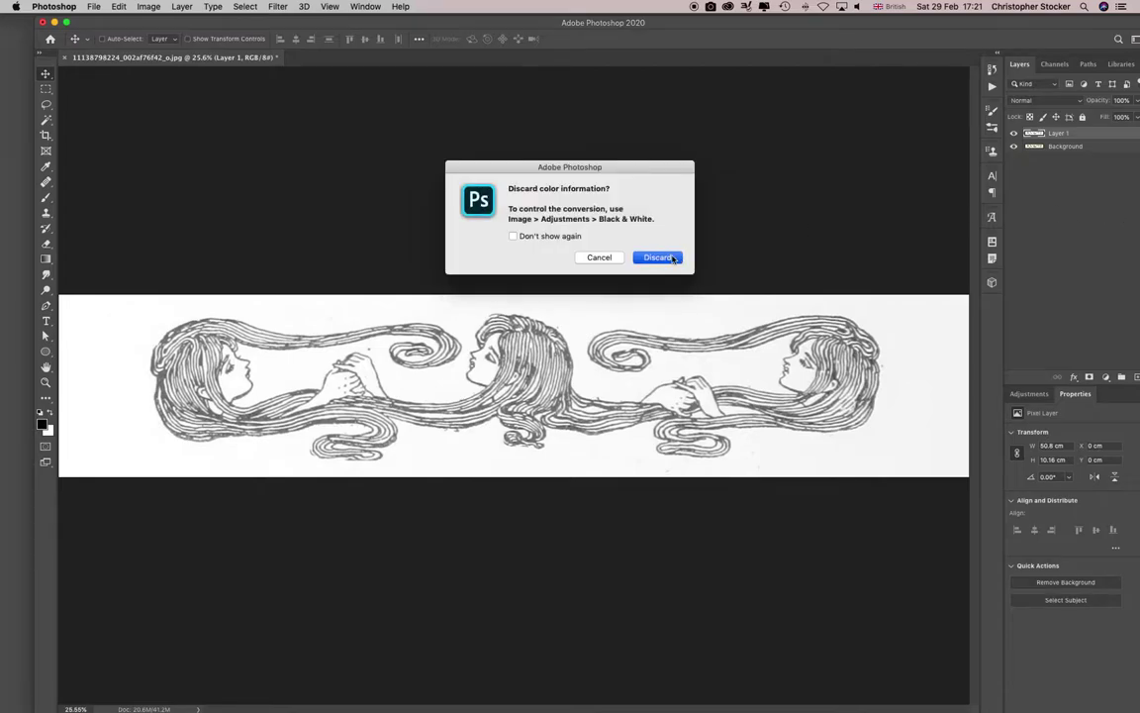
click(673, 258)
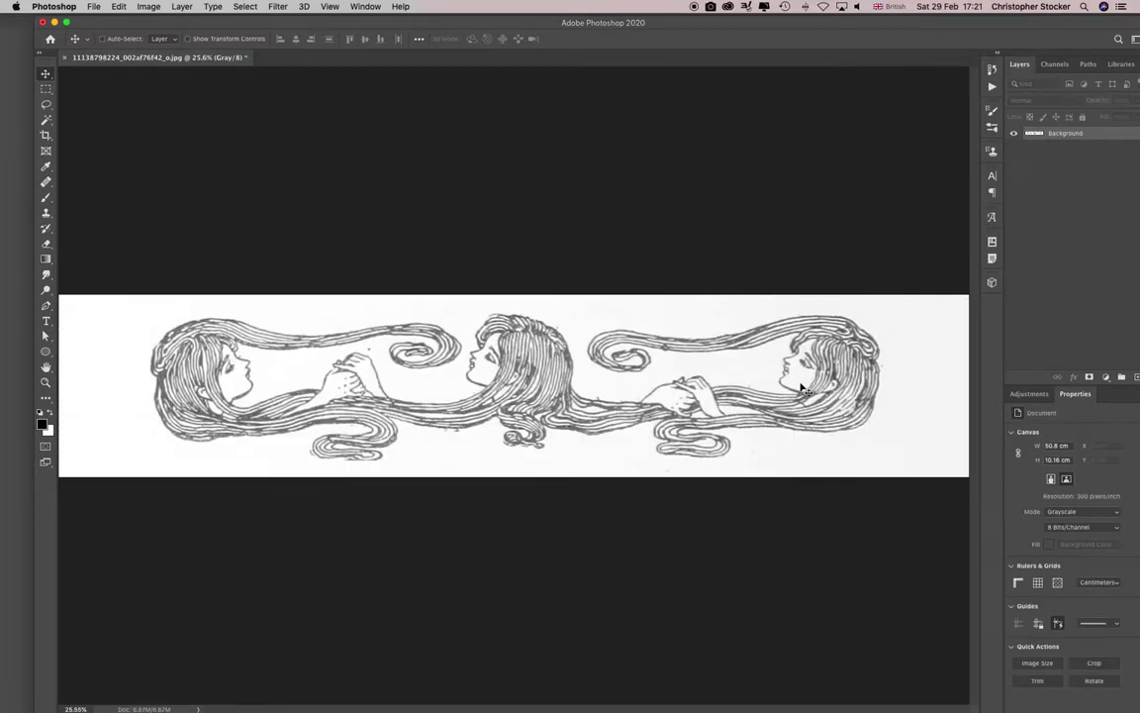
scroll(561, 411, up, 5)
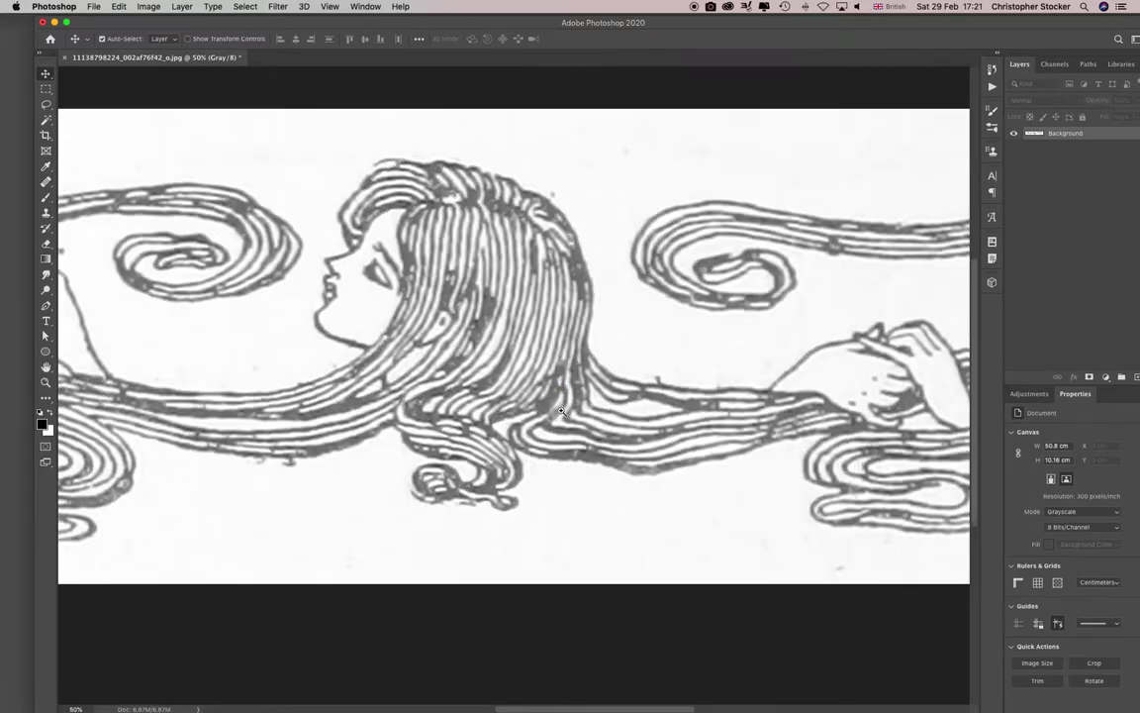
click(279, 6)
- Apply a Gaussian Blur of about 3.0 pixels radius to the greyscale linework
mouse_move(288, 148)
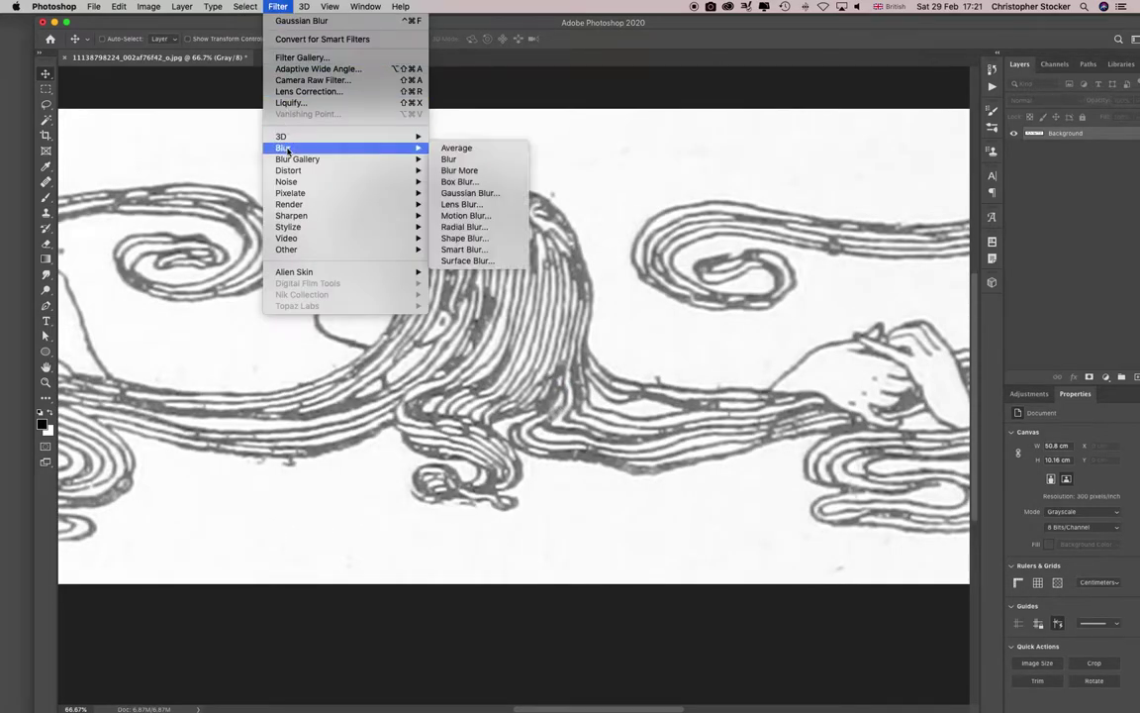
click(458, 193)
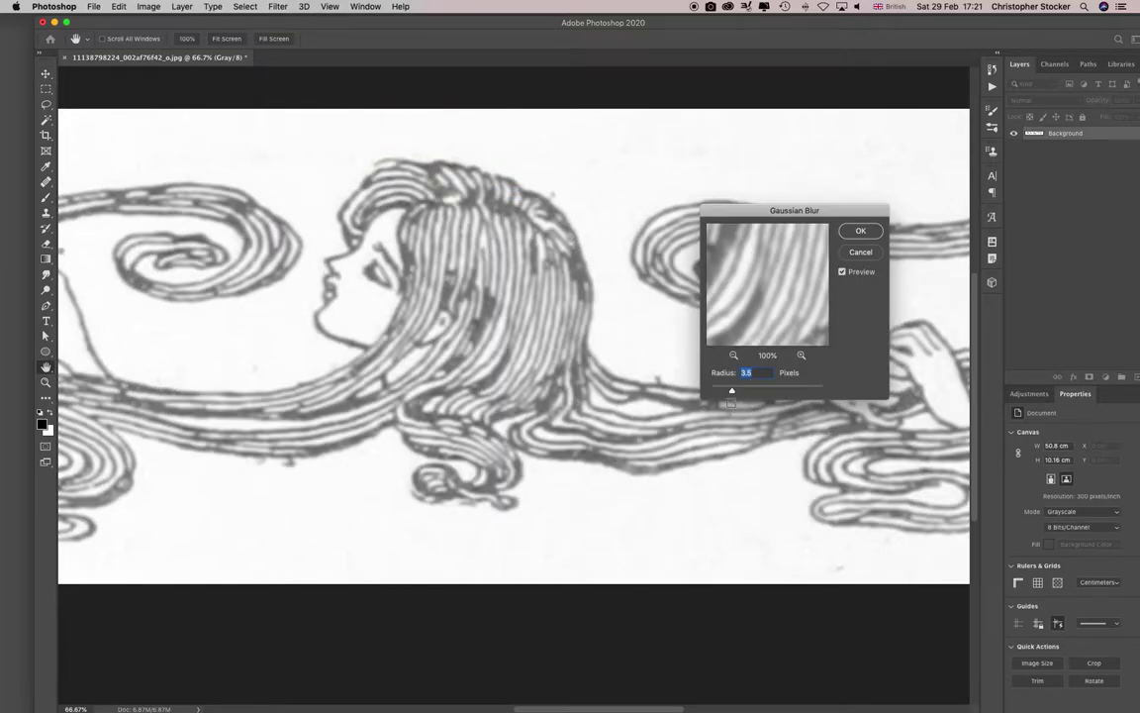
drag(731, 393, 727, 393)
click(860, 233)
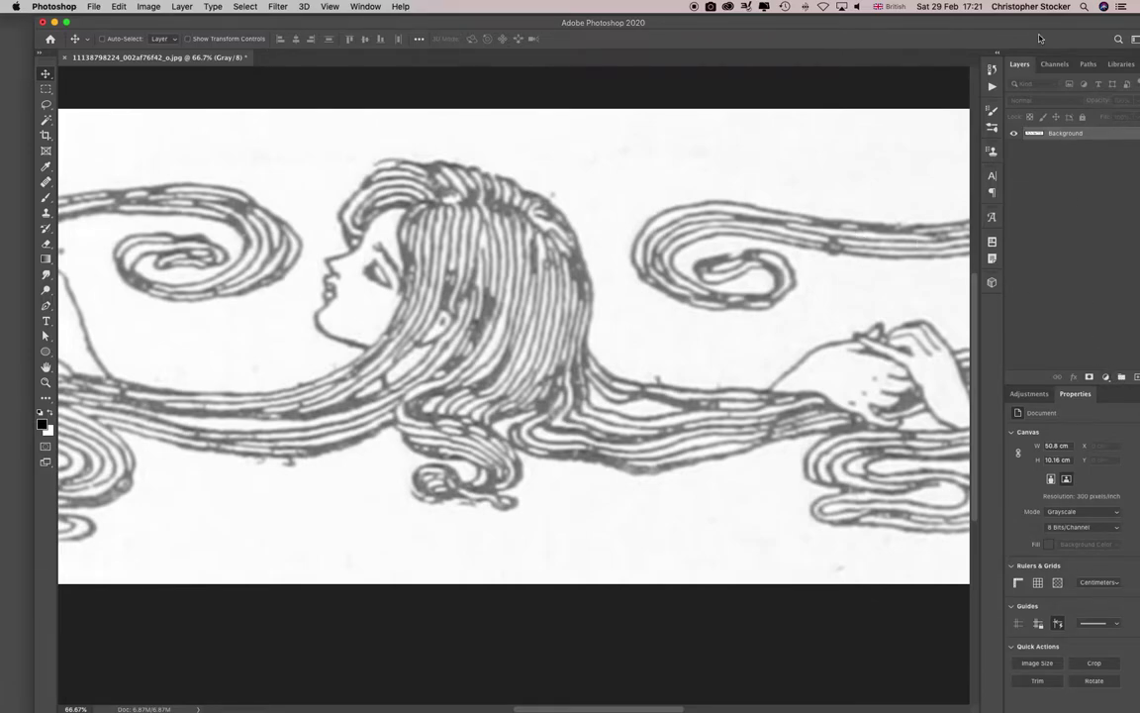
drag(1049, 28, 1026, 27)
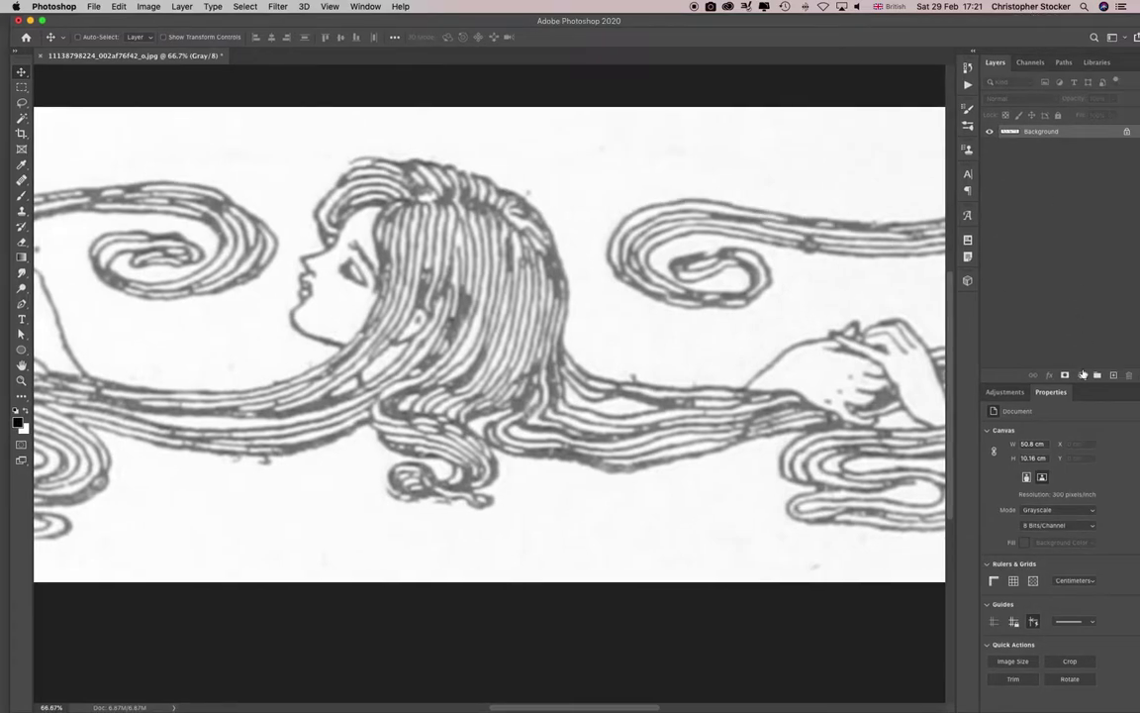
click(1083, 374)
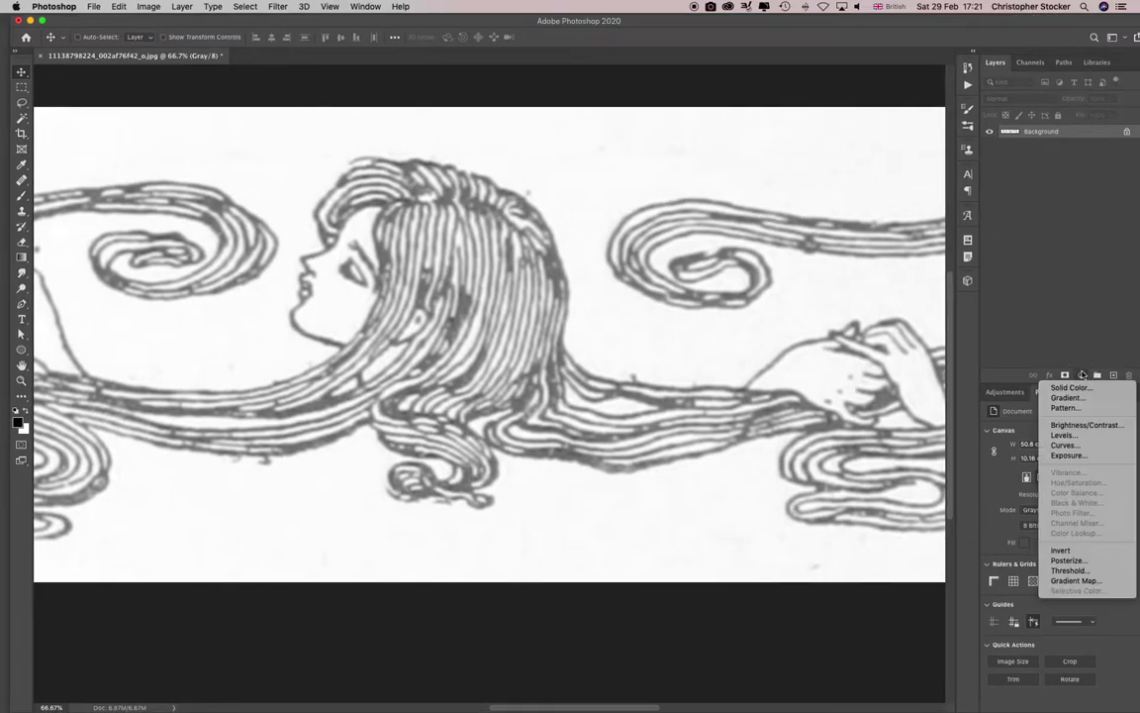
- Add a Threshold adjustment at level 184 and merge it into the Background layer
click(1068, 571)
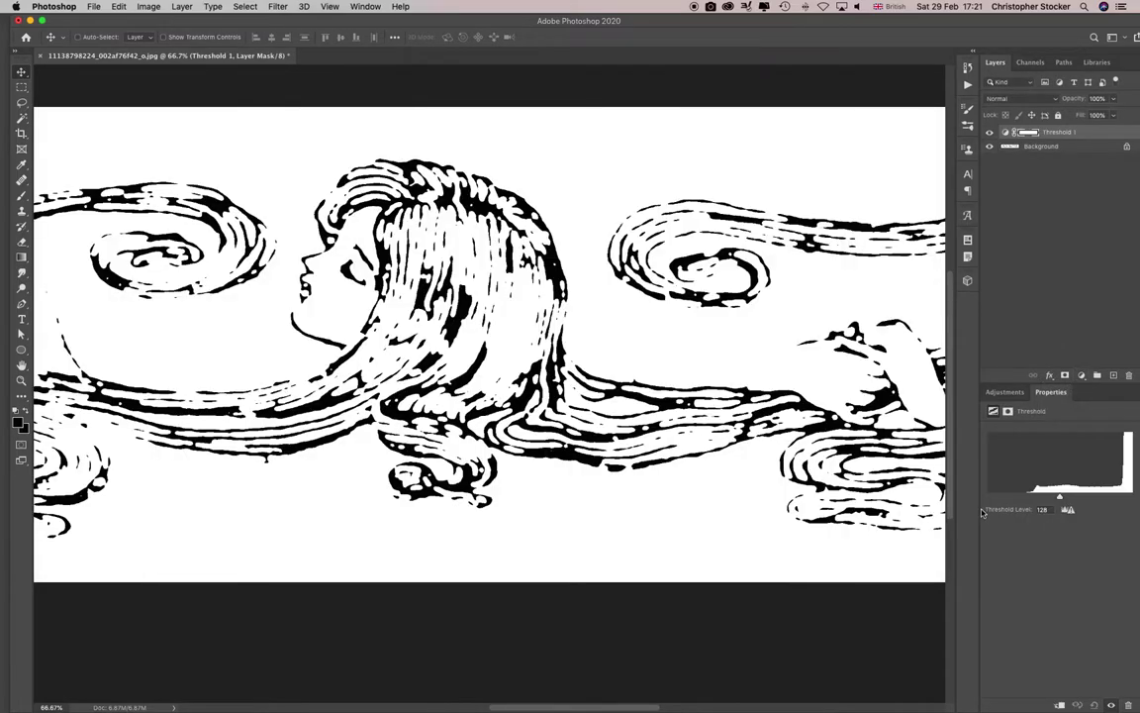
drag(1068, 500, 1092, 500)
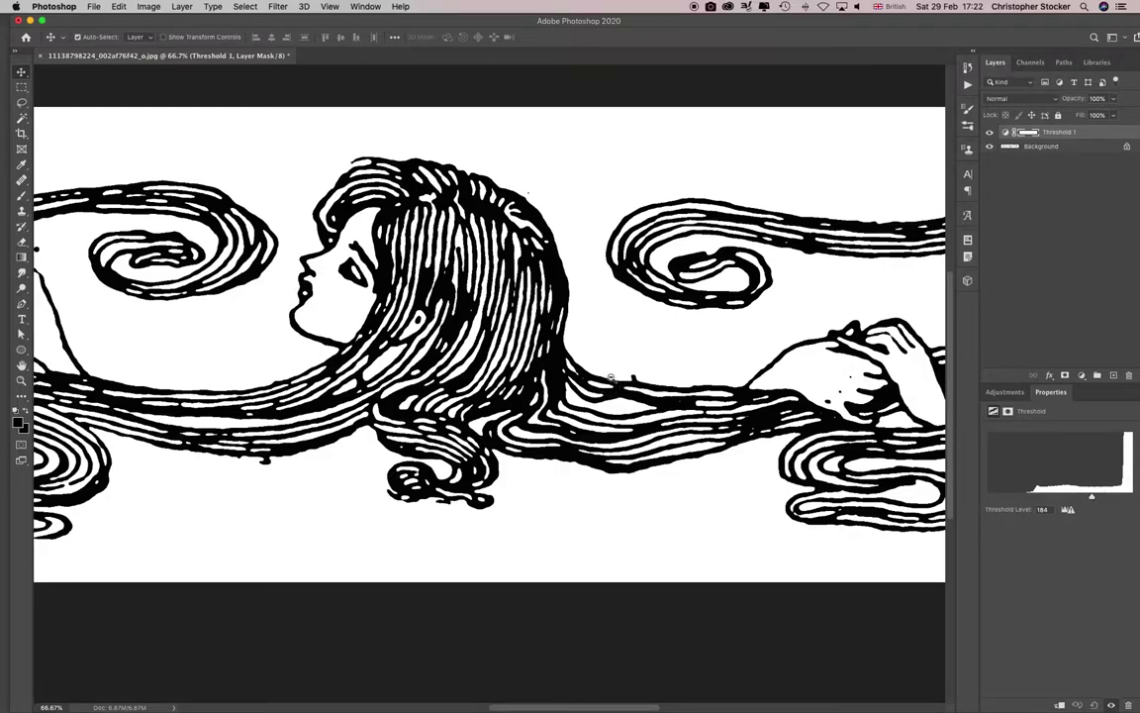
scroll(611, 378, down, 3)
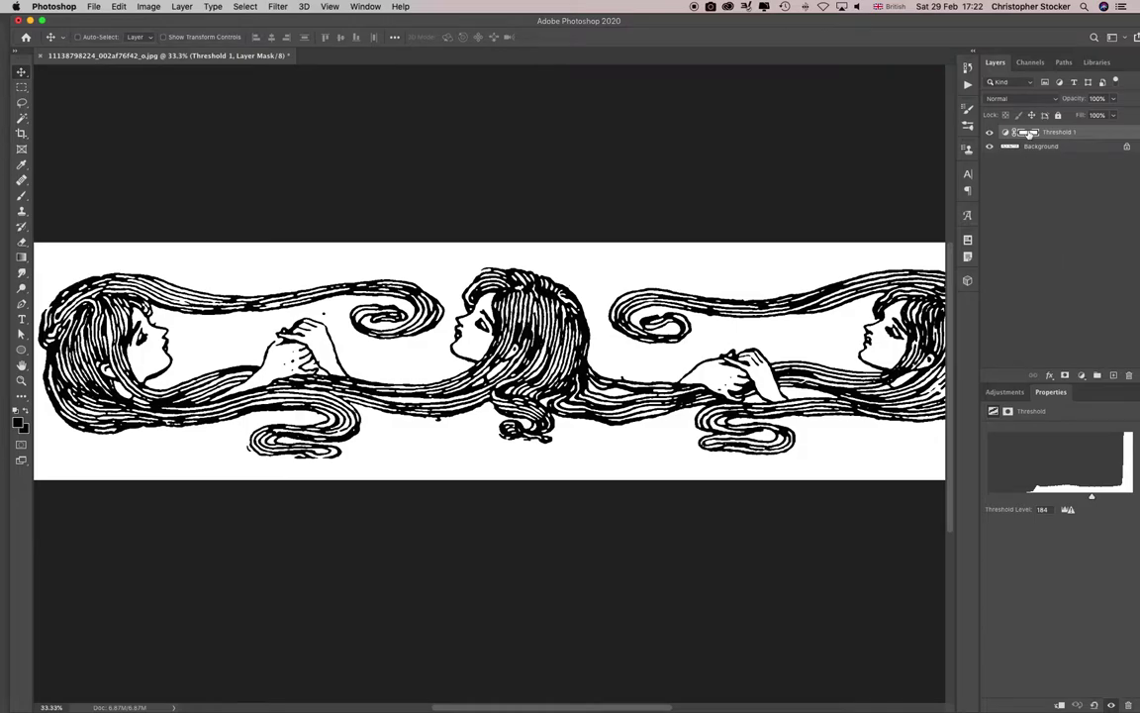
click(1015, 151)
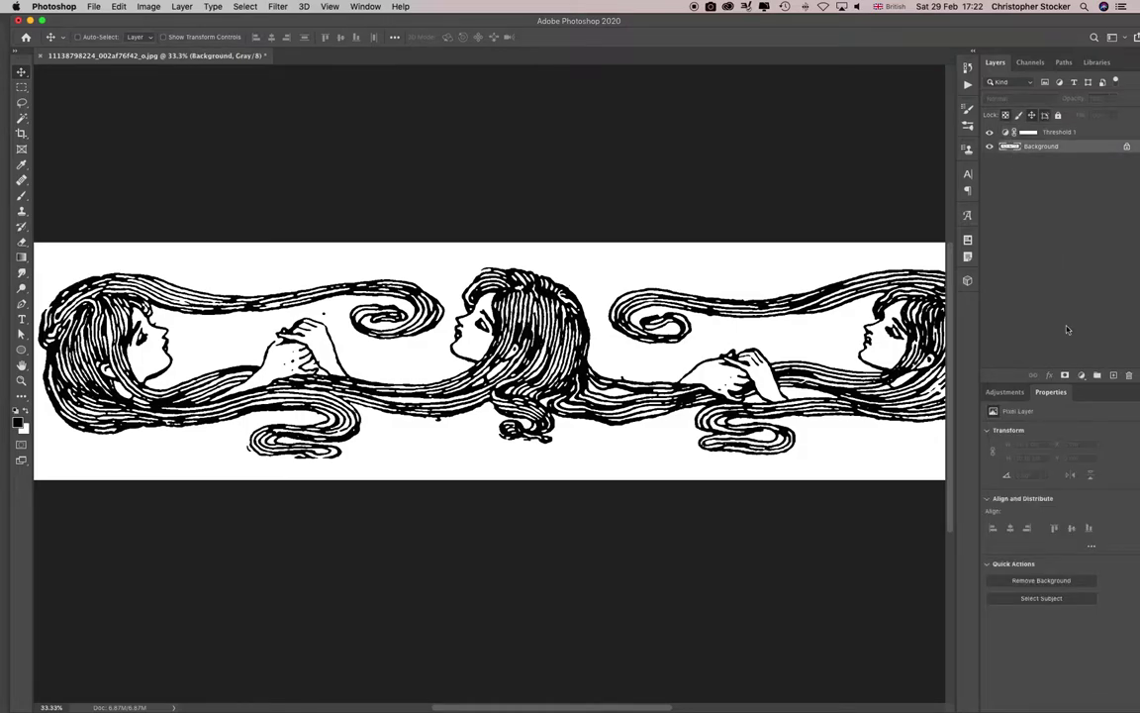
key(super+shift+e)
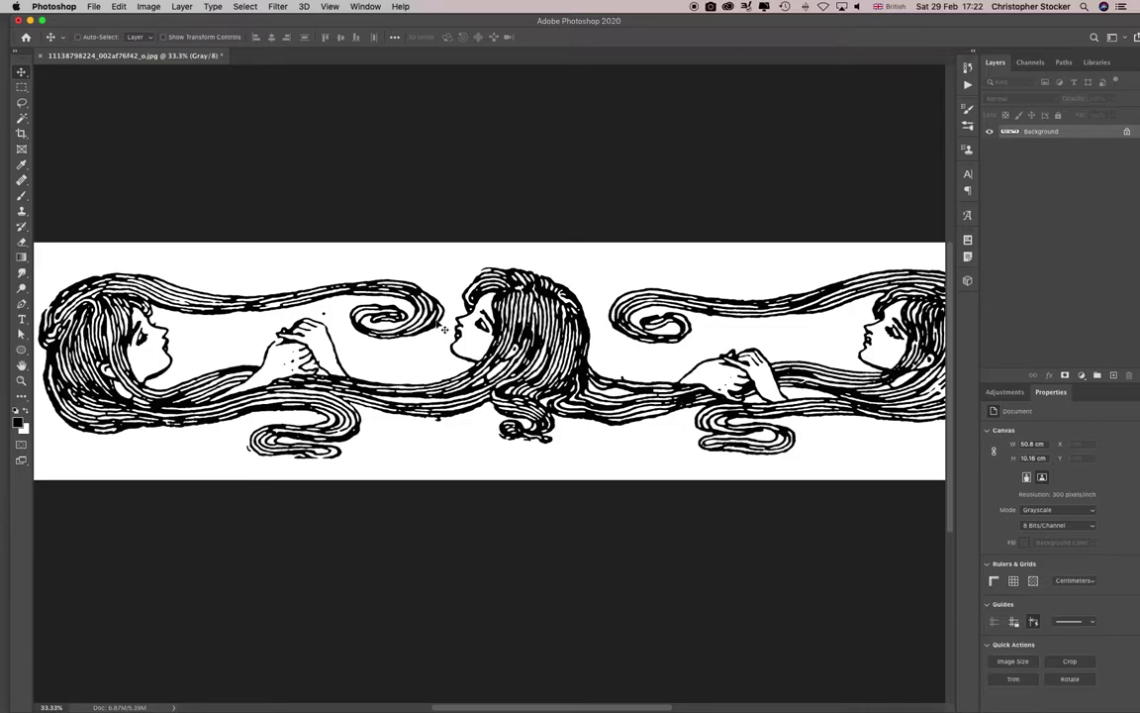
- Scroll the view, then show the Filter menu's Blur submenu
scroll(446, 331, up, 3)
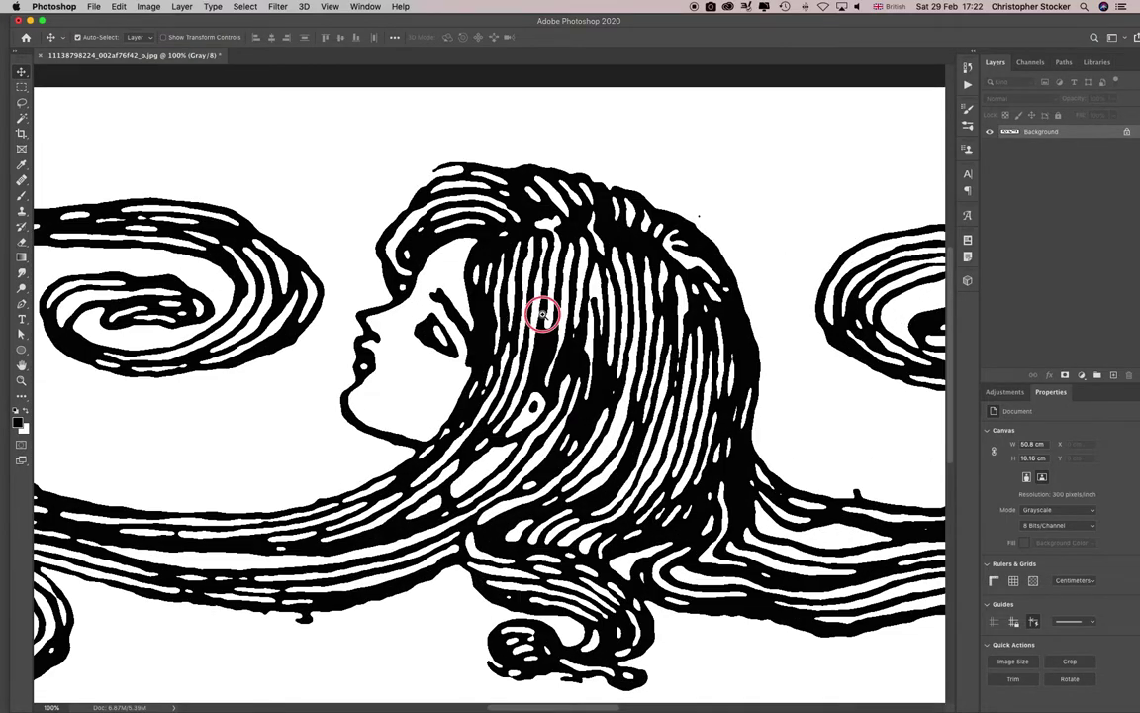
scroll(543, 313, up, 2)
scroll(543, 314, down, 2)
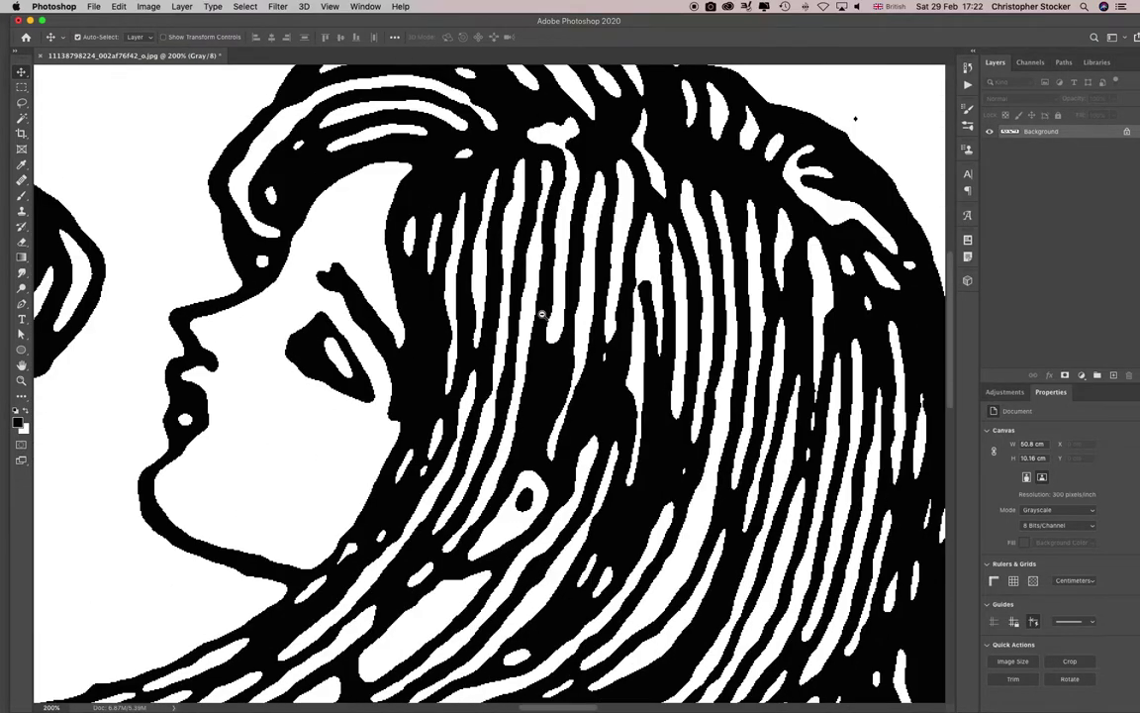
scroll(637, 328, up, 1)
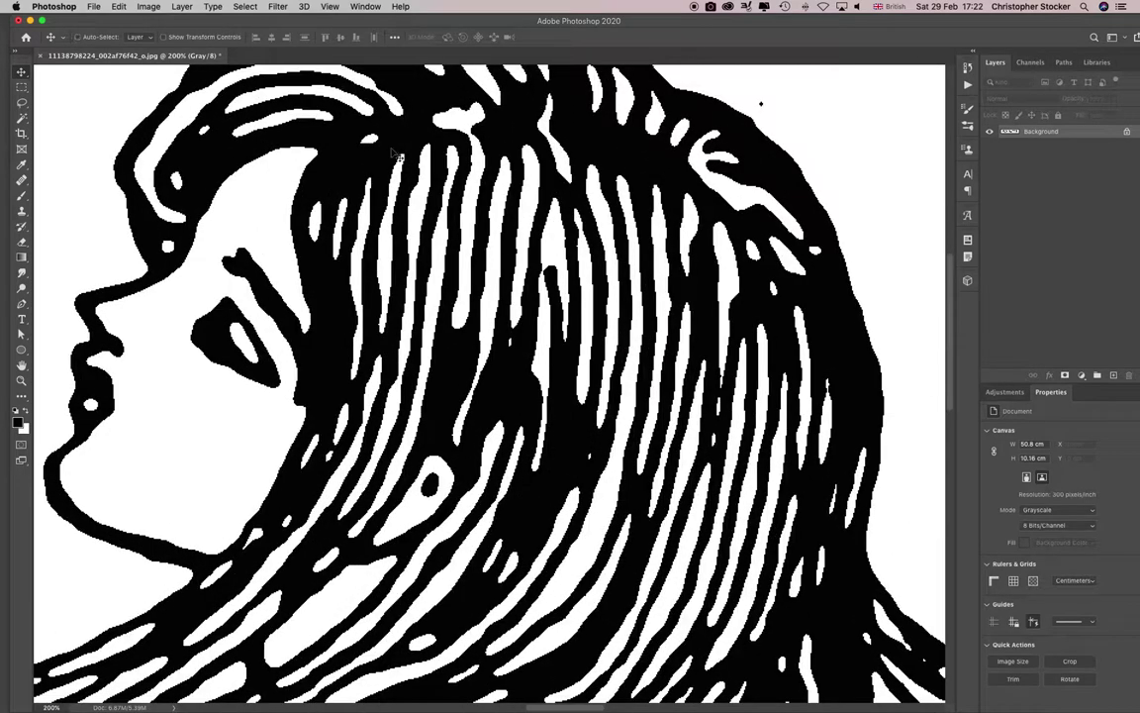
click(278, 7)
mouse_move(266, 146)
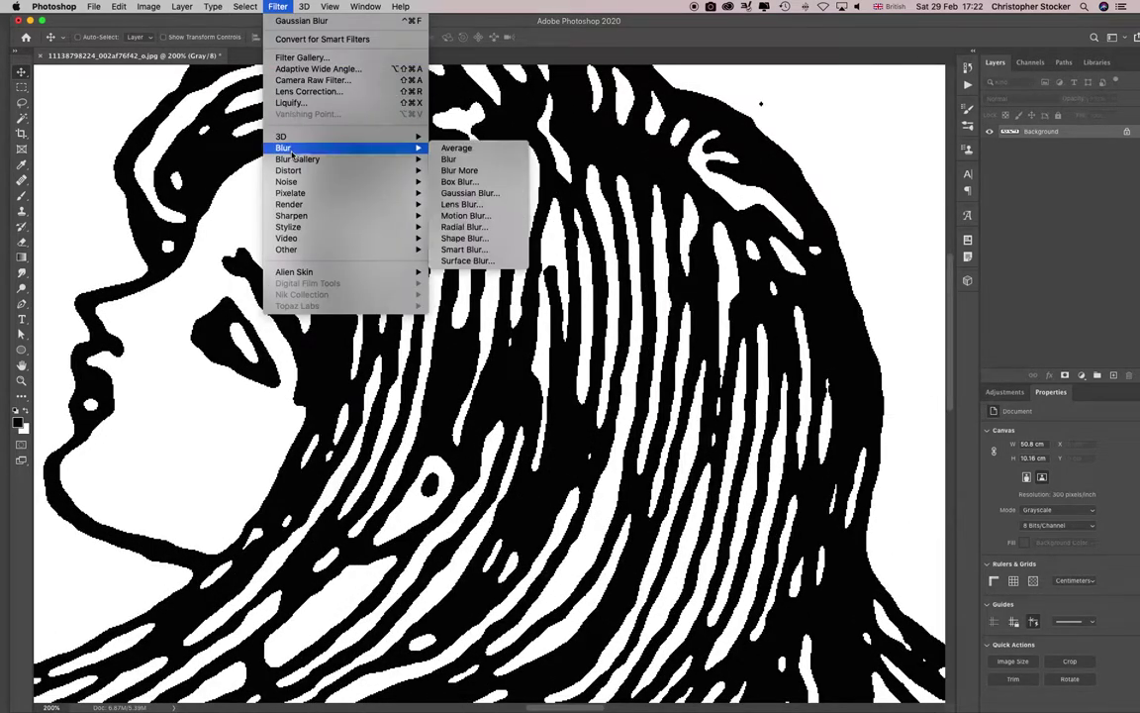
- Apply a 1.3-pixel Gaussian Blur to soften the jagged black-and-white linework
click(469, 193)
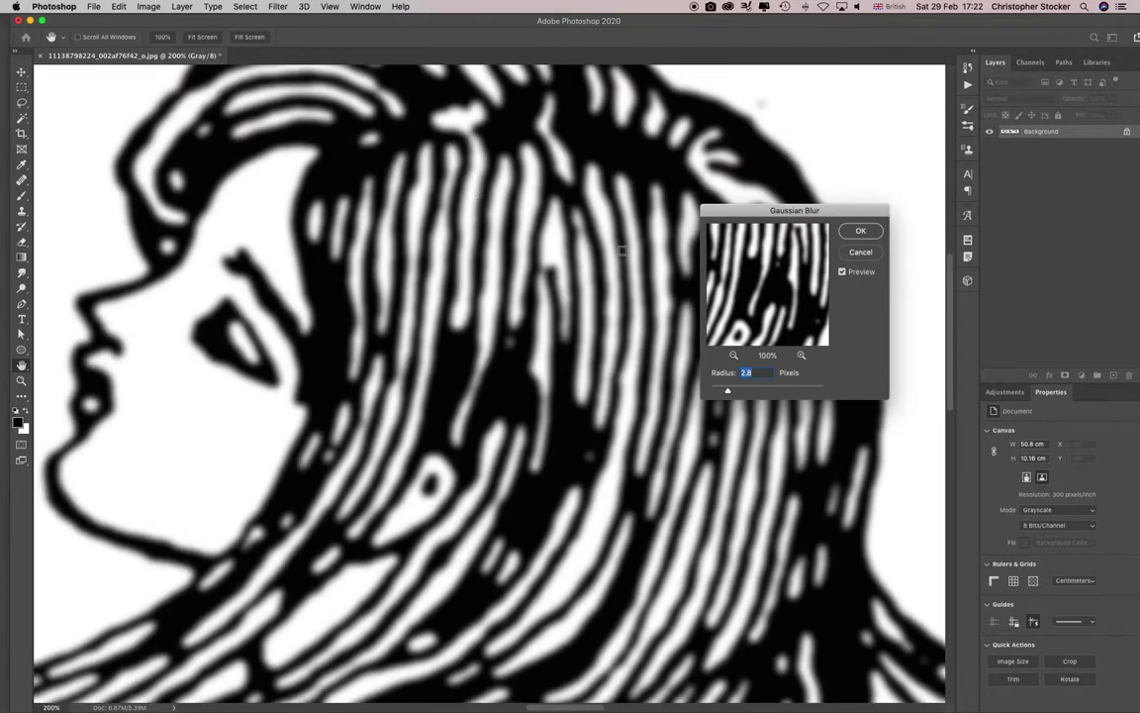
drag(727, 394, 719, 393)
click(718, 391)
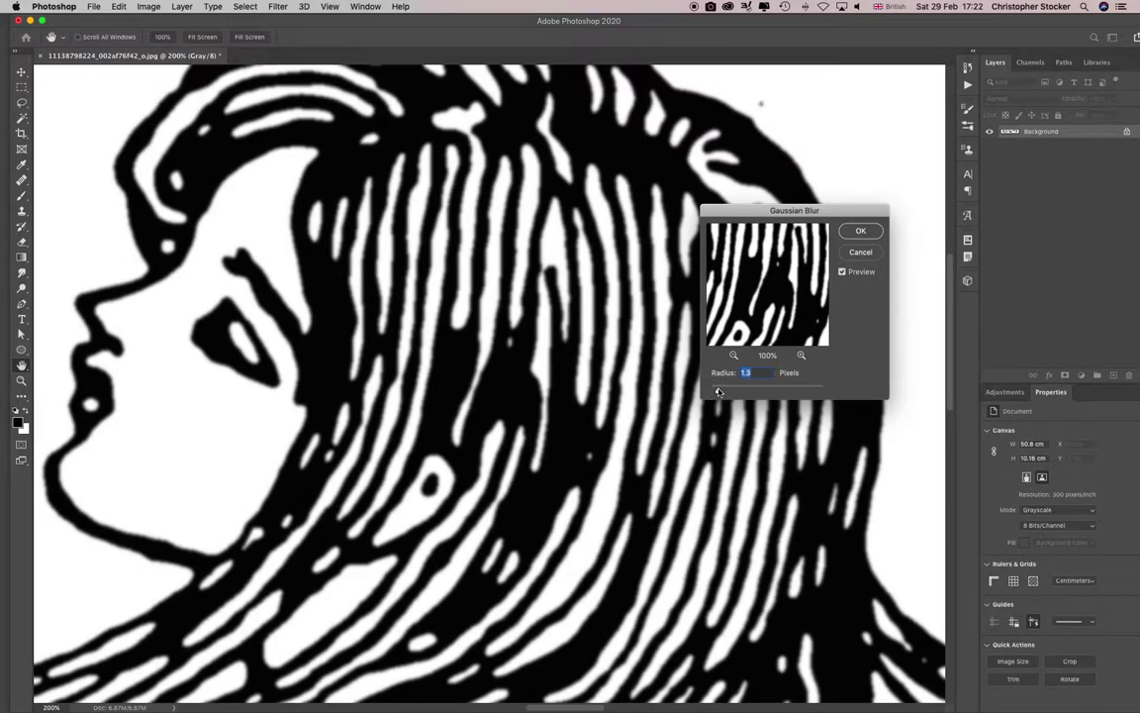
click(861, 232)
key(super+m)
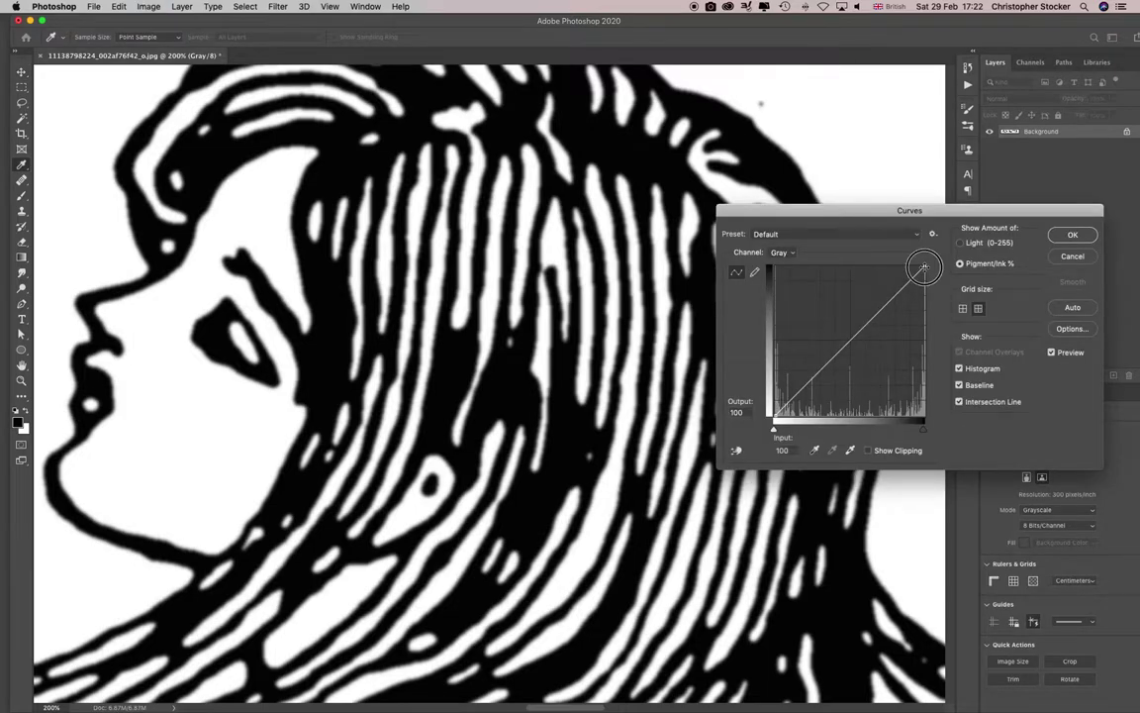
- Steepen Curves, moving the white point to input 58 and raising the black input
drag(924, 266, 858, 266)
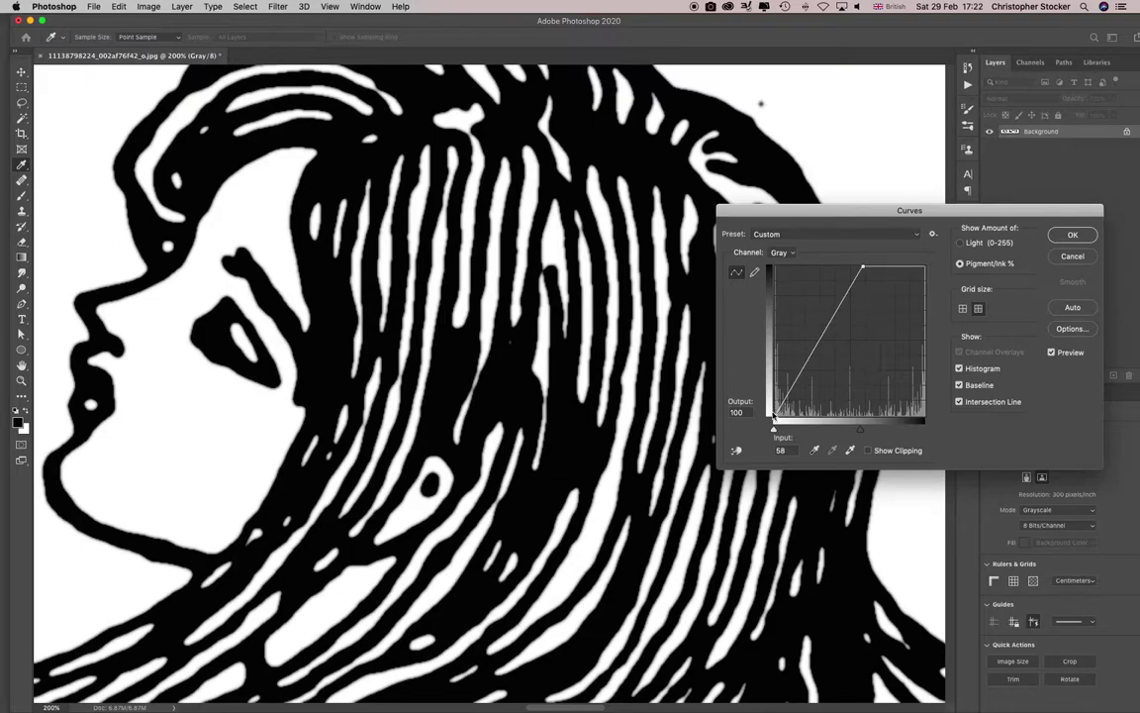
drag(775, 426, 819, 437)
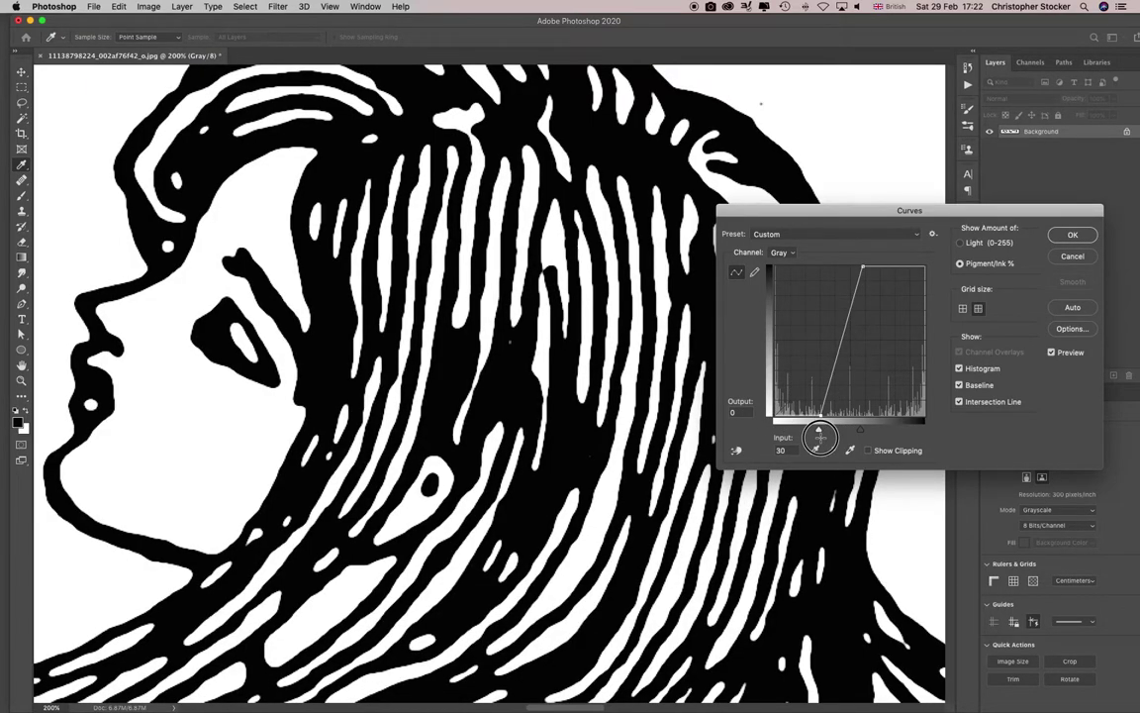
click(1071, 234)
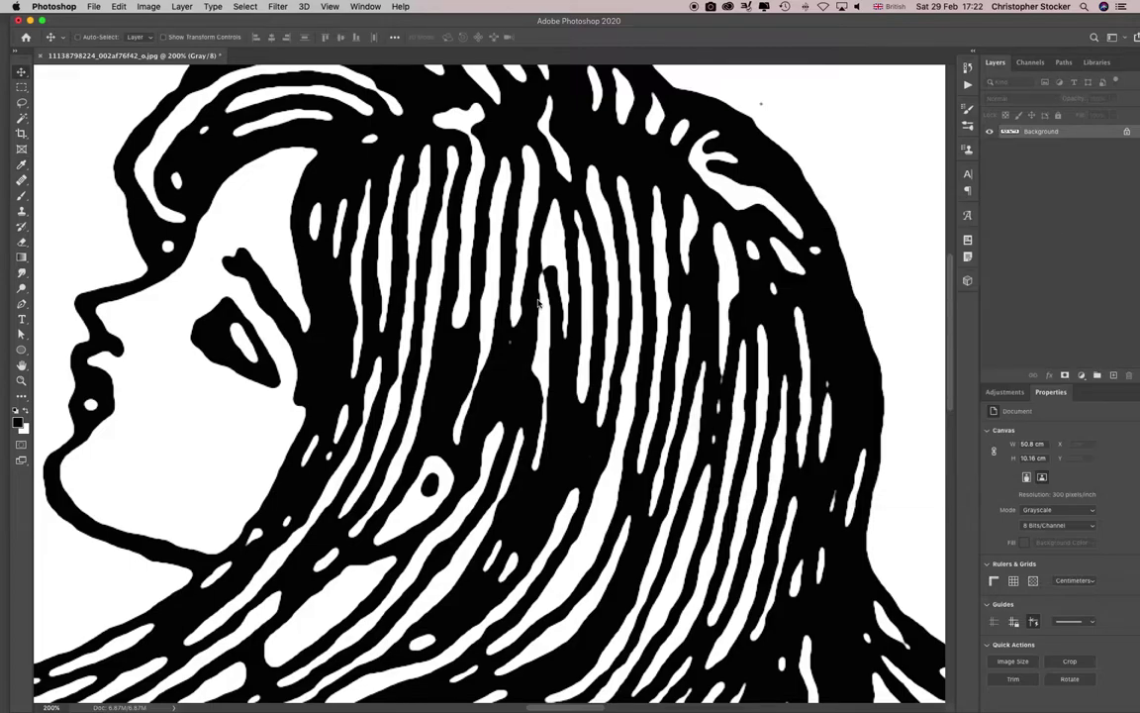
- Zoom out and pan along the frieze past both girls' faces, then select all
key(v)
key(super+1)
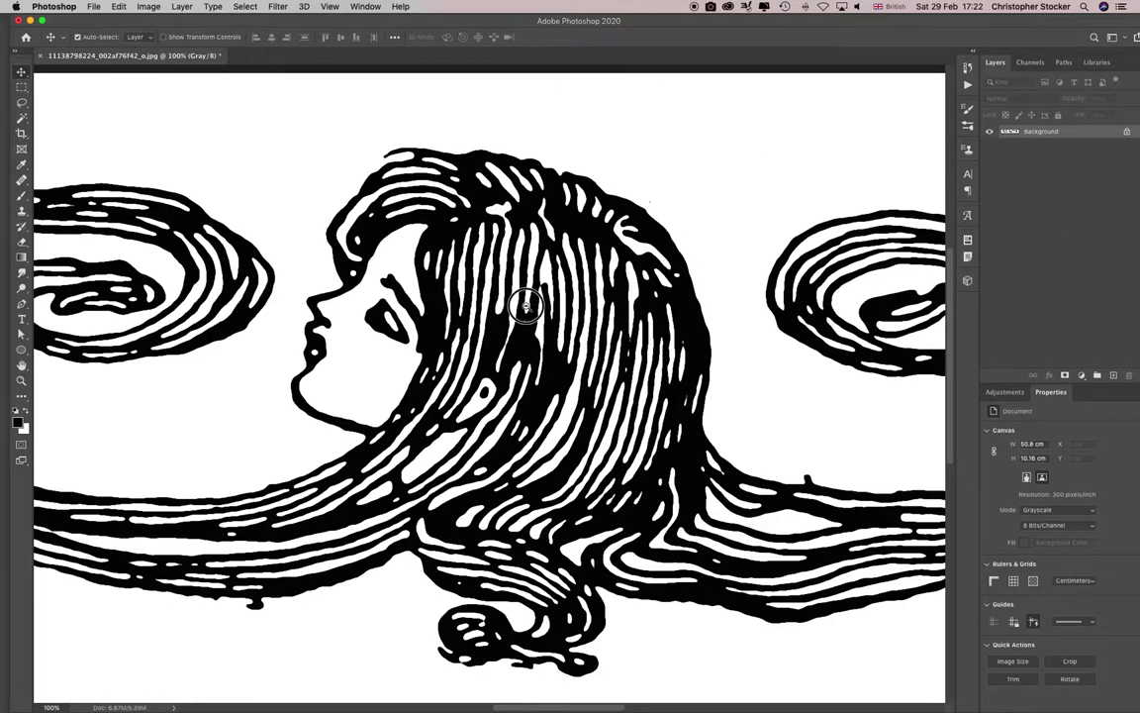
key(super+minus)
drag(398, 380, 753, 338)
drag(228, 309, 389, 330)
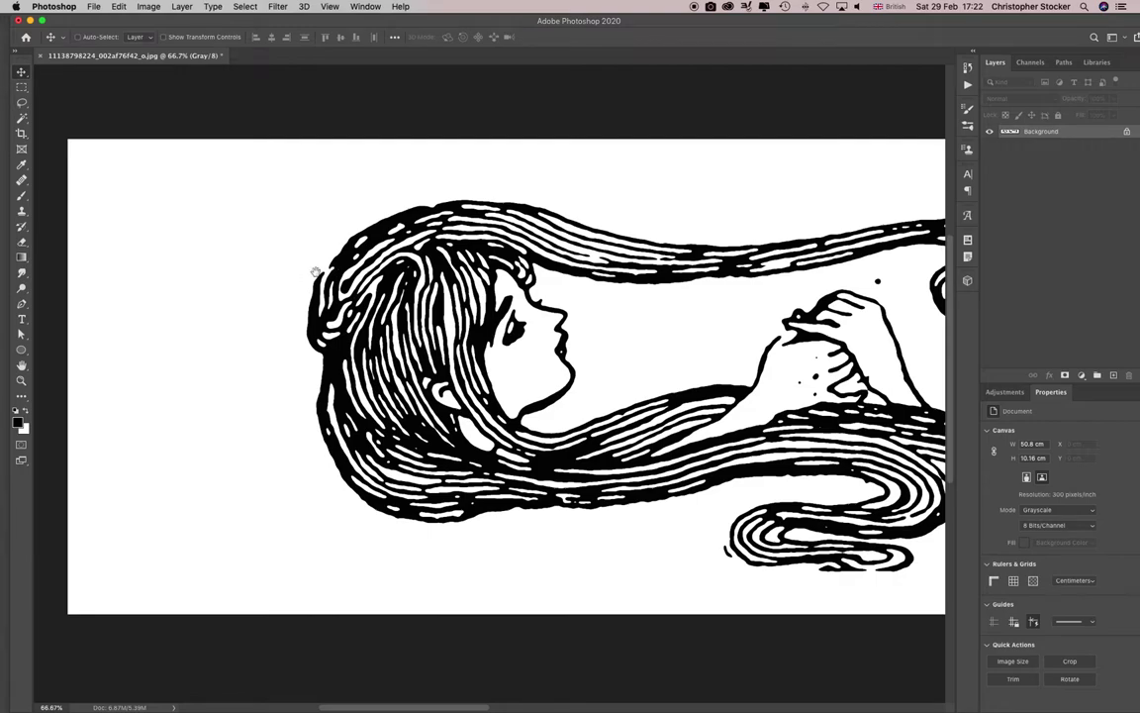
drag(620, 351, 217, 324)
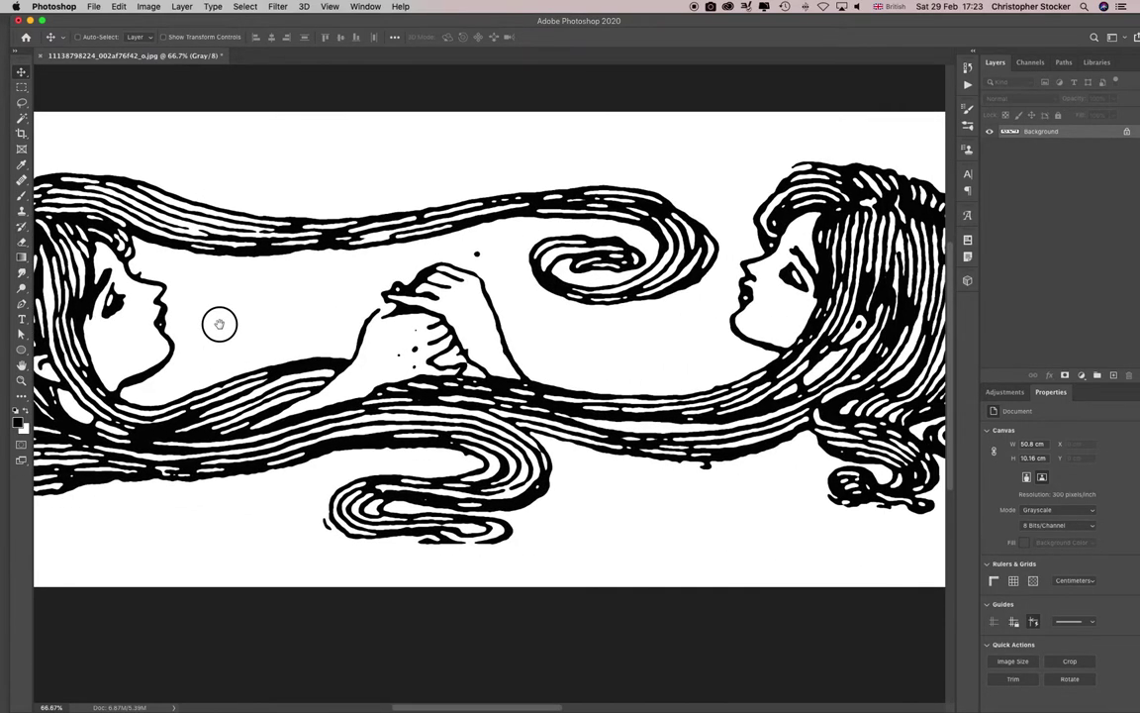
drag(601, 326, 424, 325)
drag(648, 328, 421, 336)
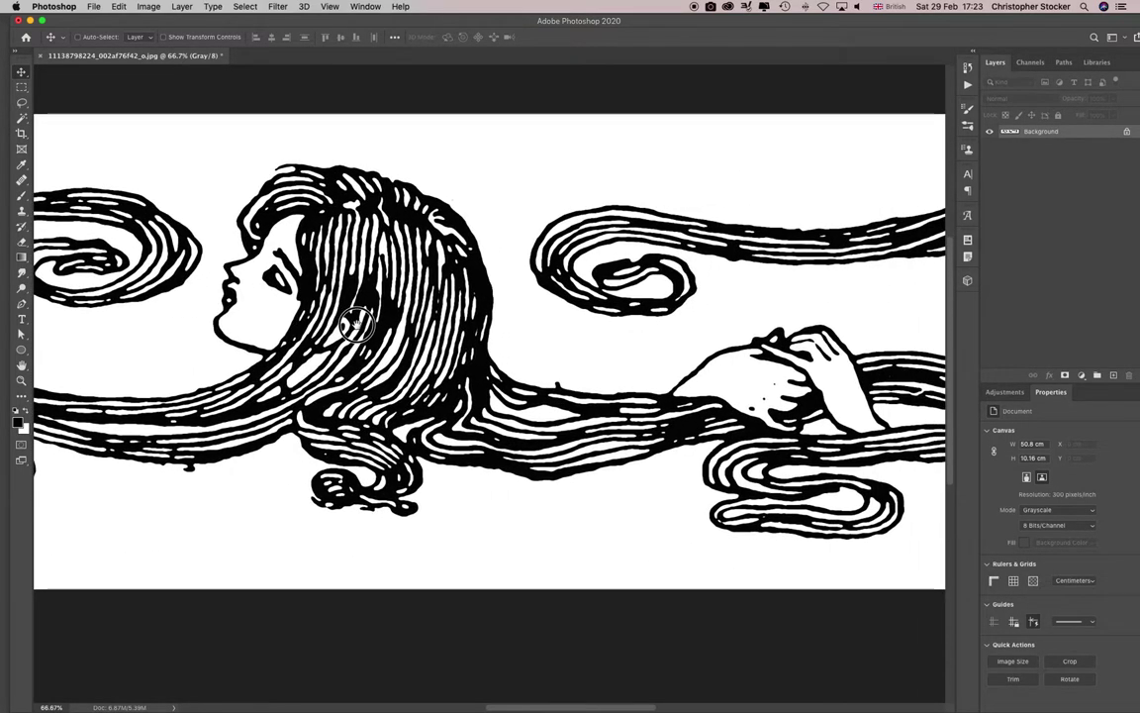
drag(739, 347, 737, 315)
drag(583, 338, 732, 346)
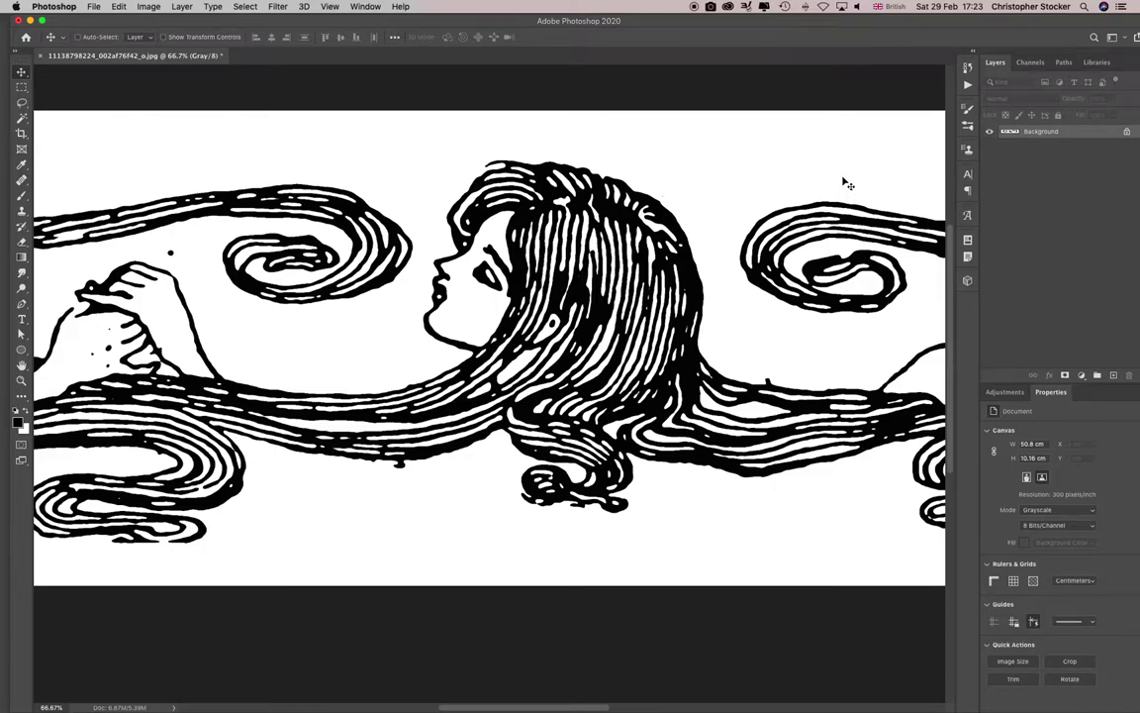
key(super+a)
- Set a soft 15 px Brush at 0% hardness, reselect the canvas, and zoom out
key(b)
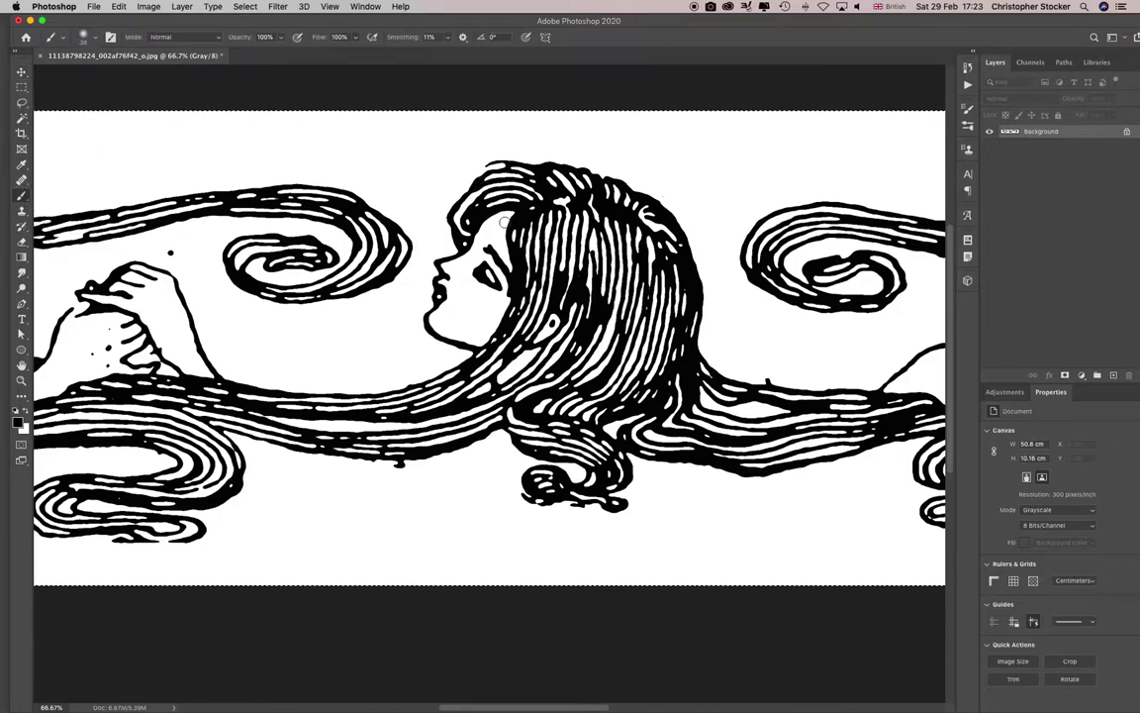
drag(466, 152, 491, 163)
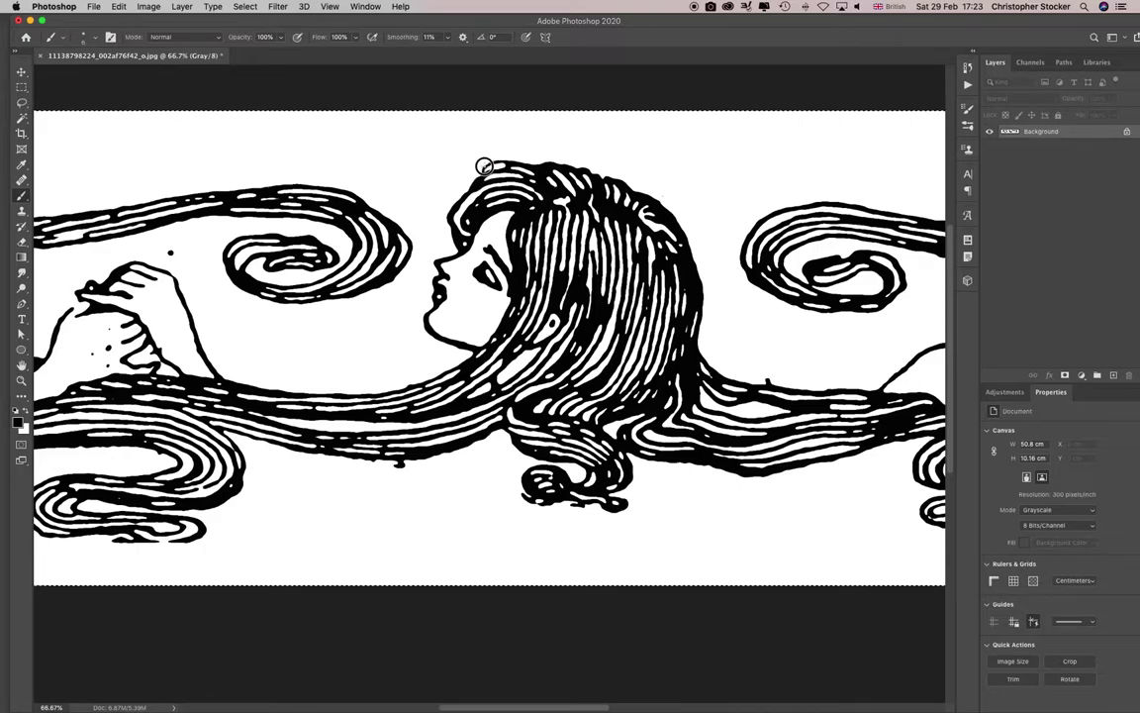
scroll(484, 166, left, 8)
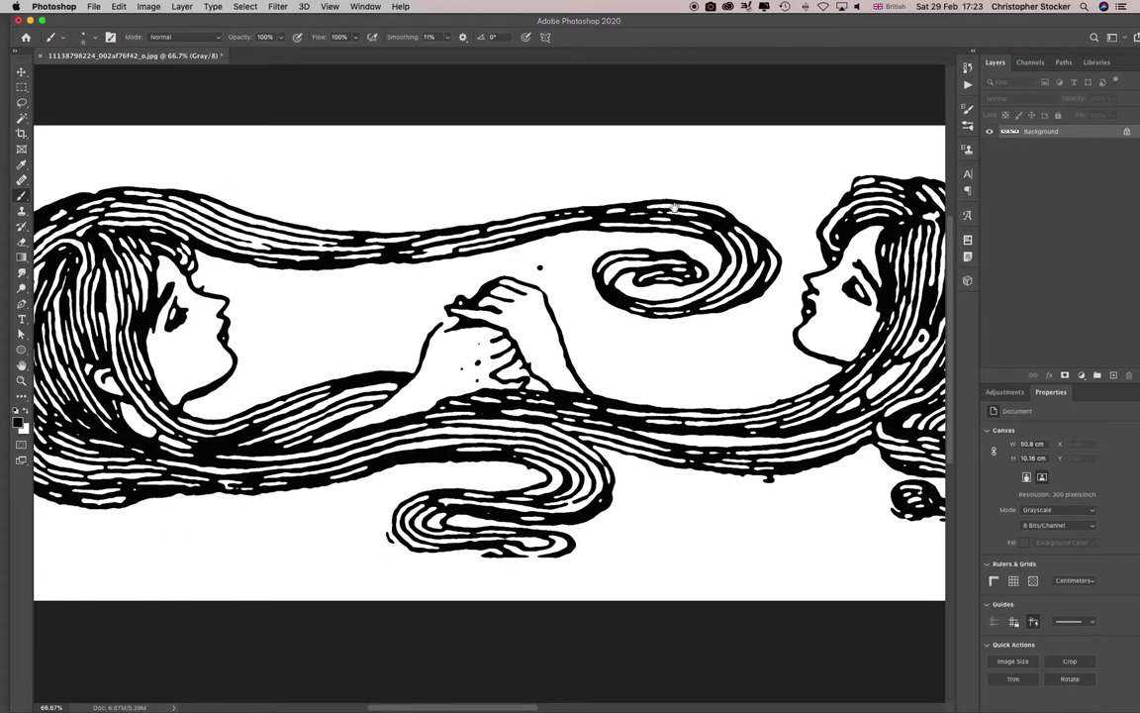
key(super+a)
drag(395, 318, 564, 361)
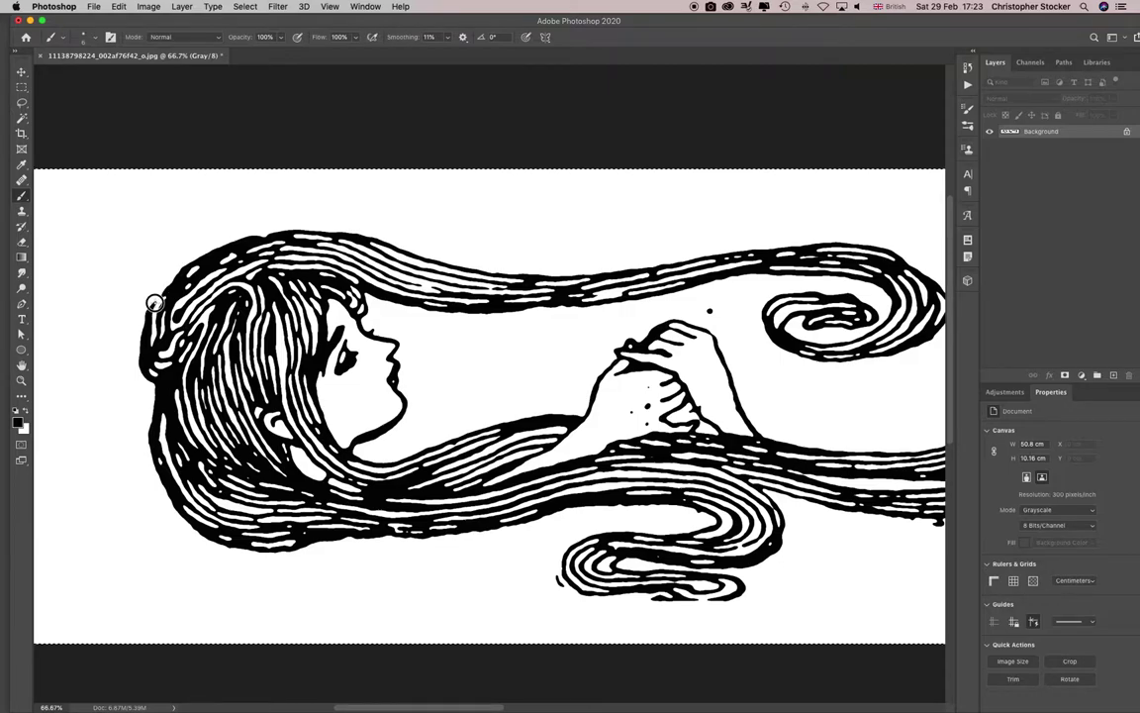
alt+click(496, 349)
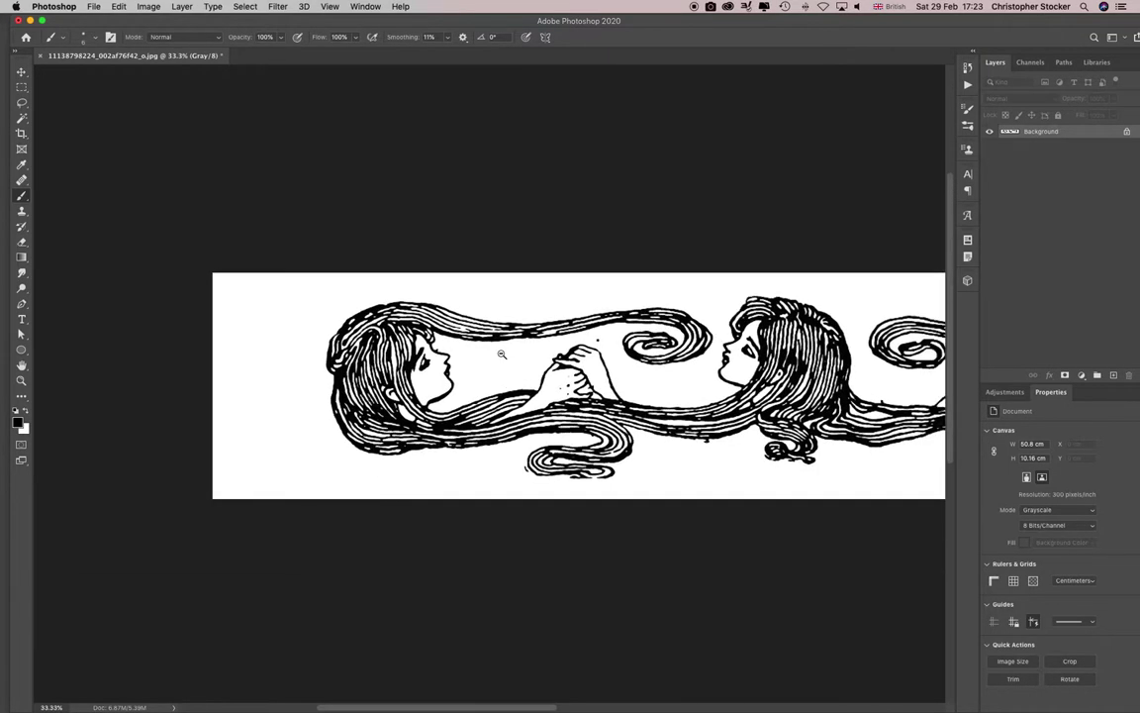
- Copy the line art, clear the canvas to white, and paste it into Quick Mask
key(super+minus)
key(super+equal)
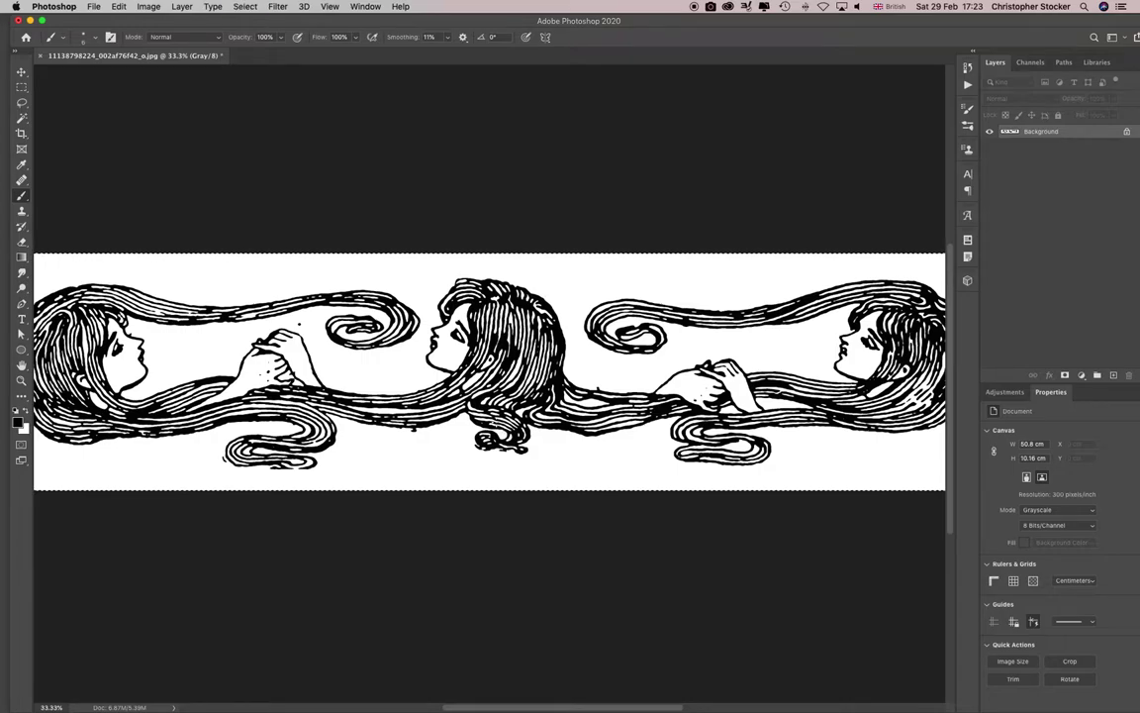
key(super+c)
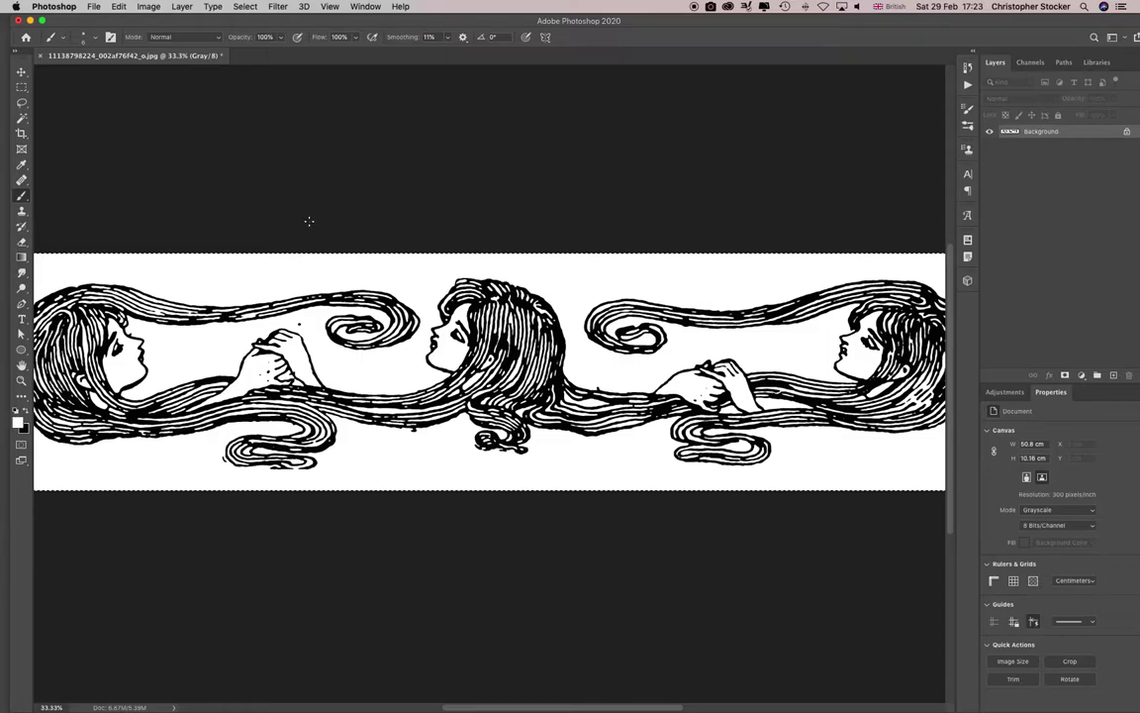
key(BackSpace)
click(22, 446)
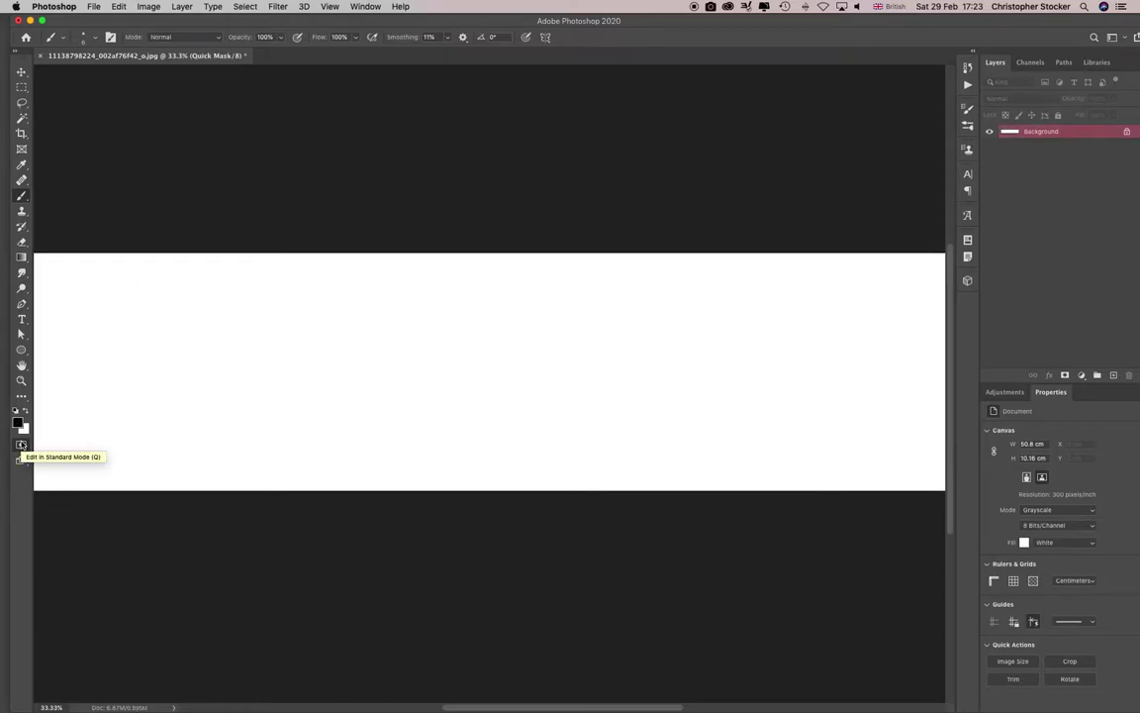
key(super+v)
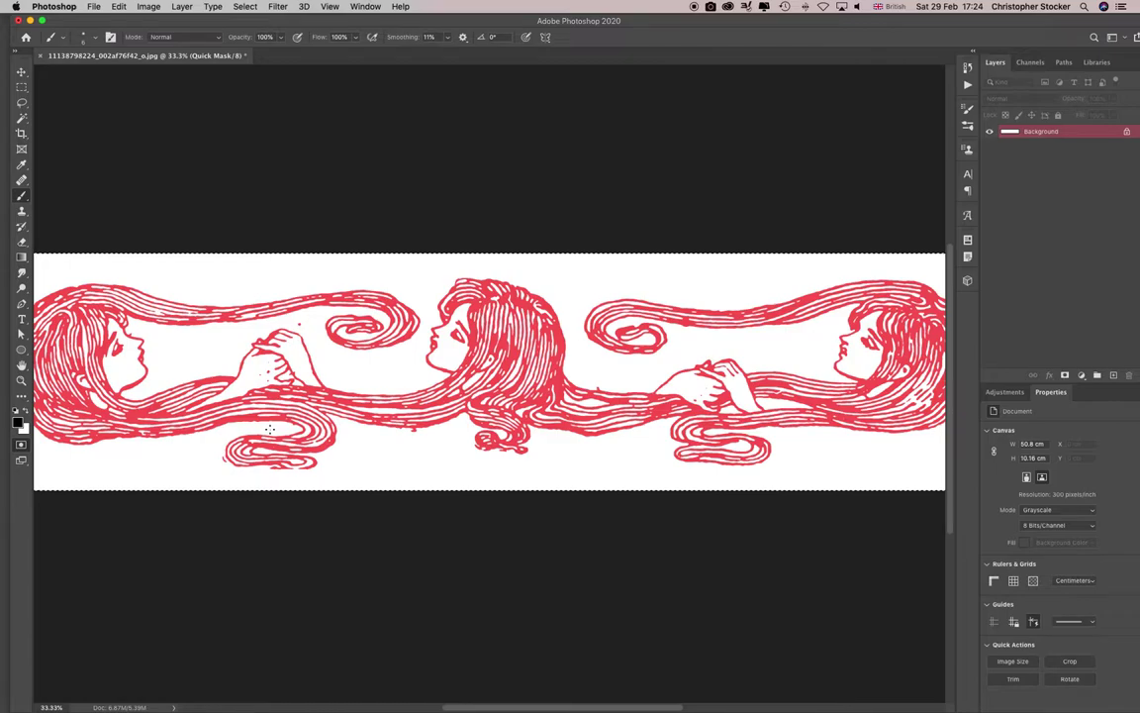
- Turn the mask into a selection, add Layer 1, and fill the linework with black
key(q)
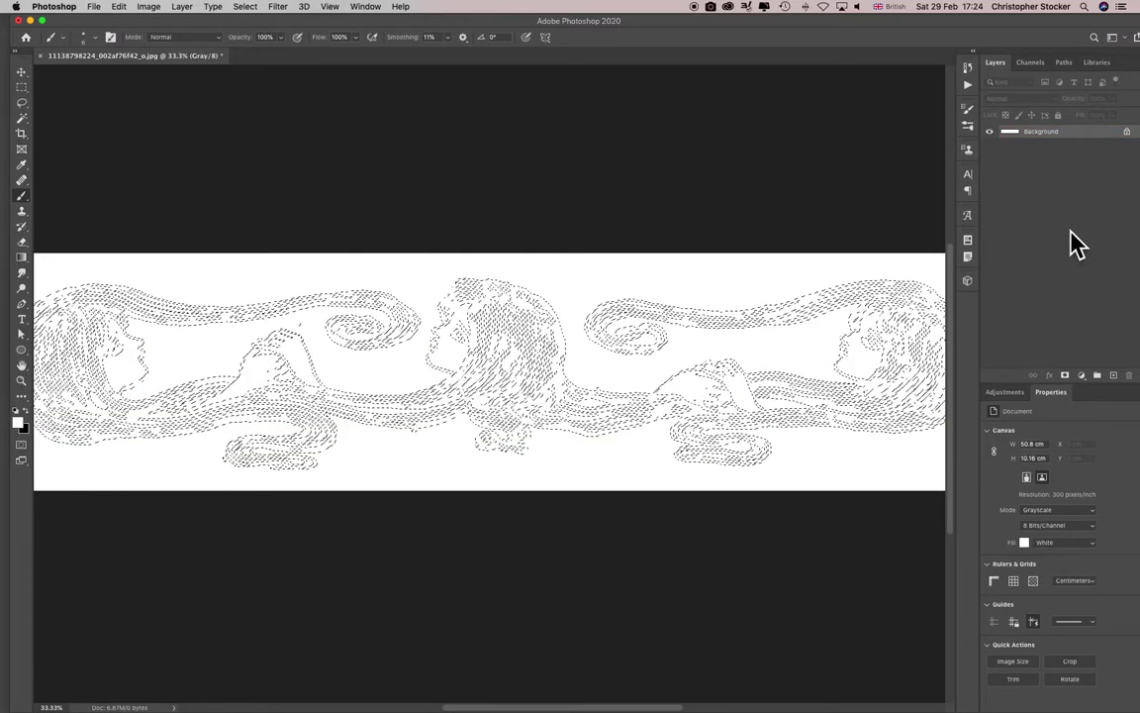
key(super+j)
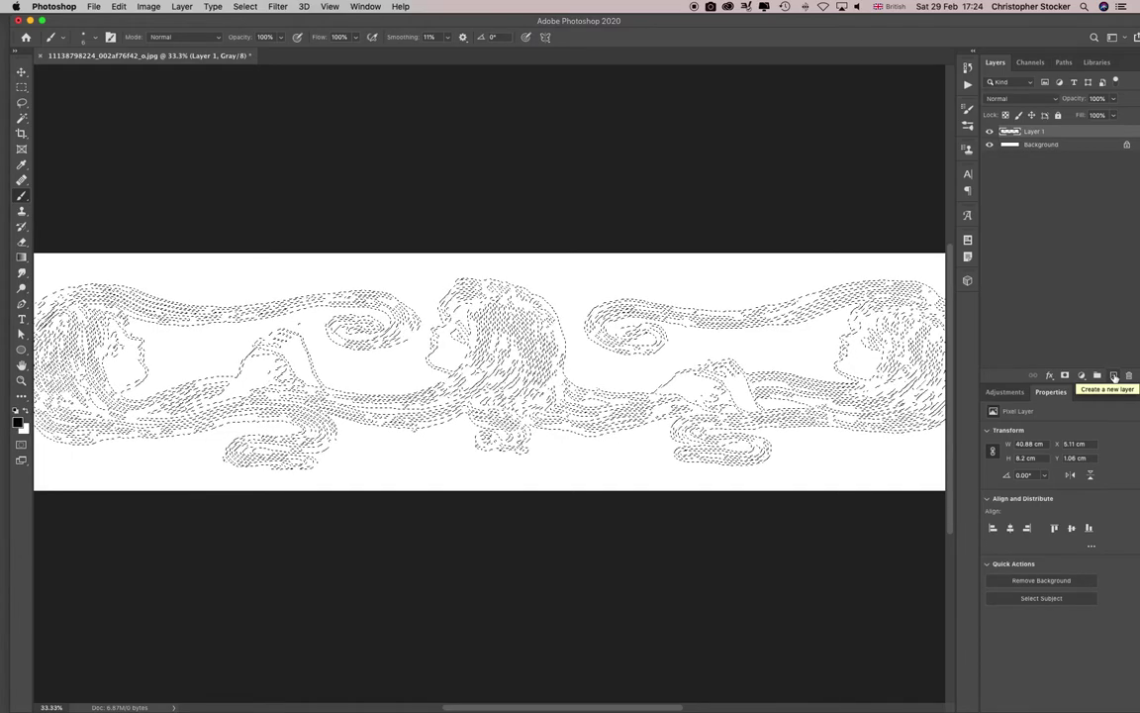
key(x)
key(alt+BackSpace)
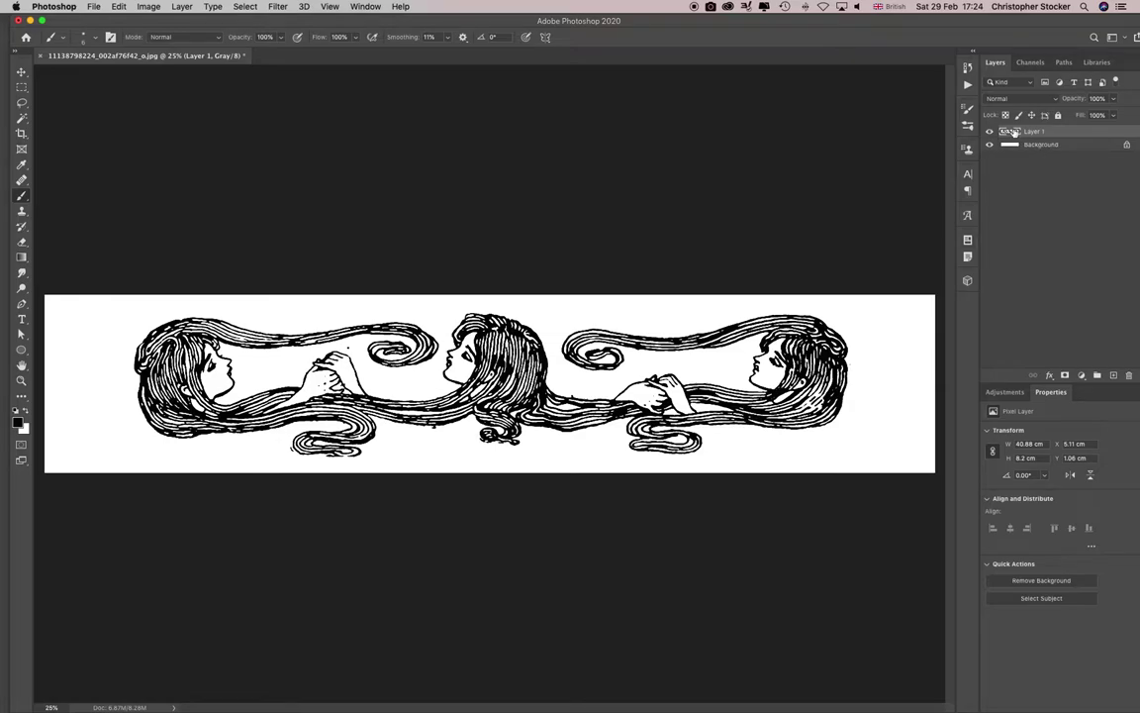
- Refill the Layer 1 linework with purple #750ceb, which shows mid-grey in Grayscale
click(17, 422)
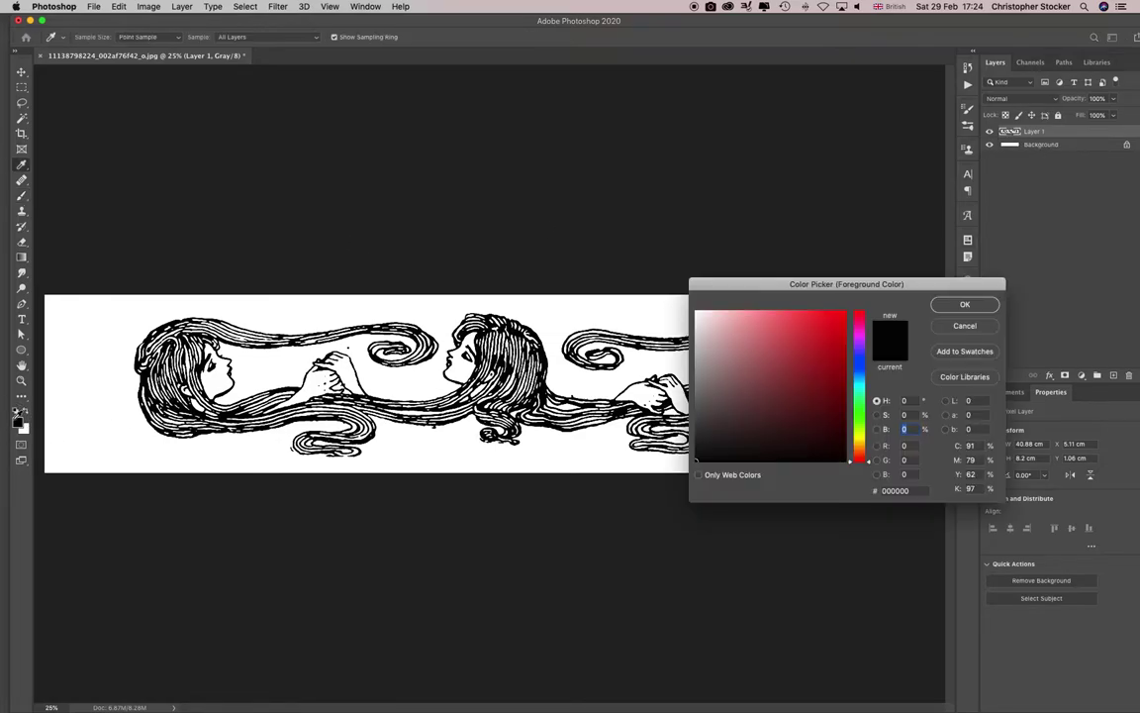
drag(862, 342, 859, 365)
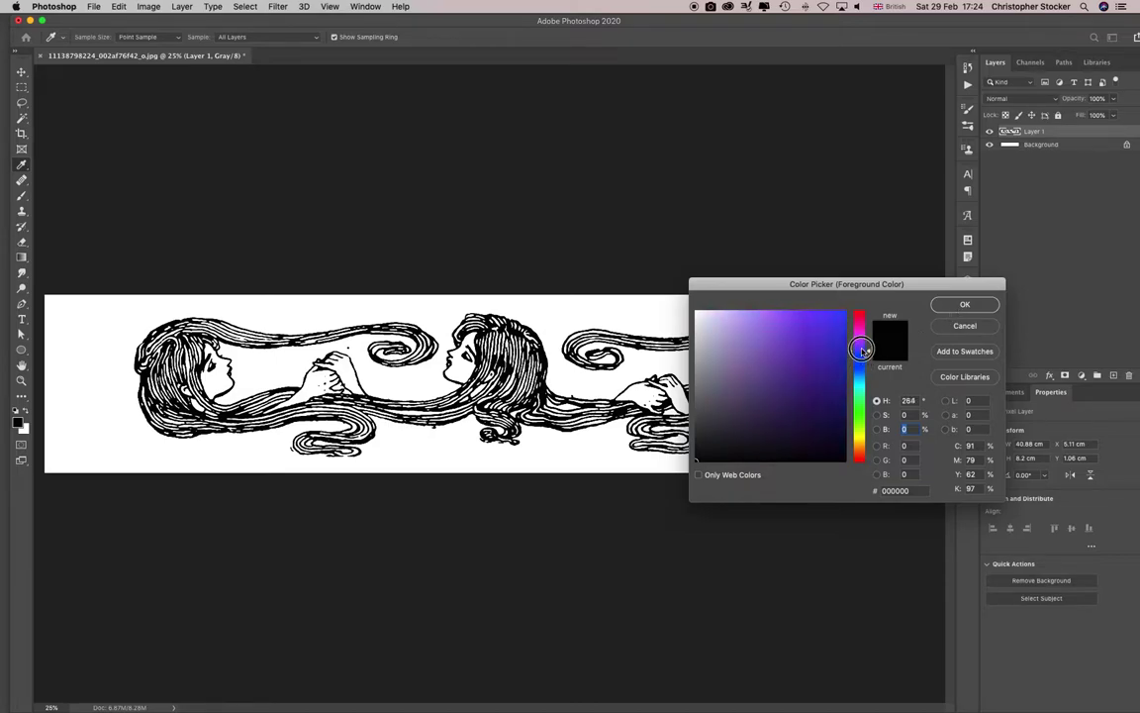
click(839, 321)
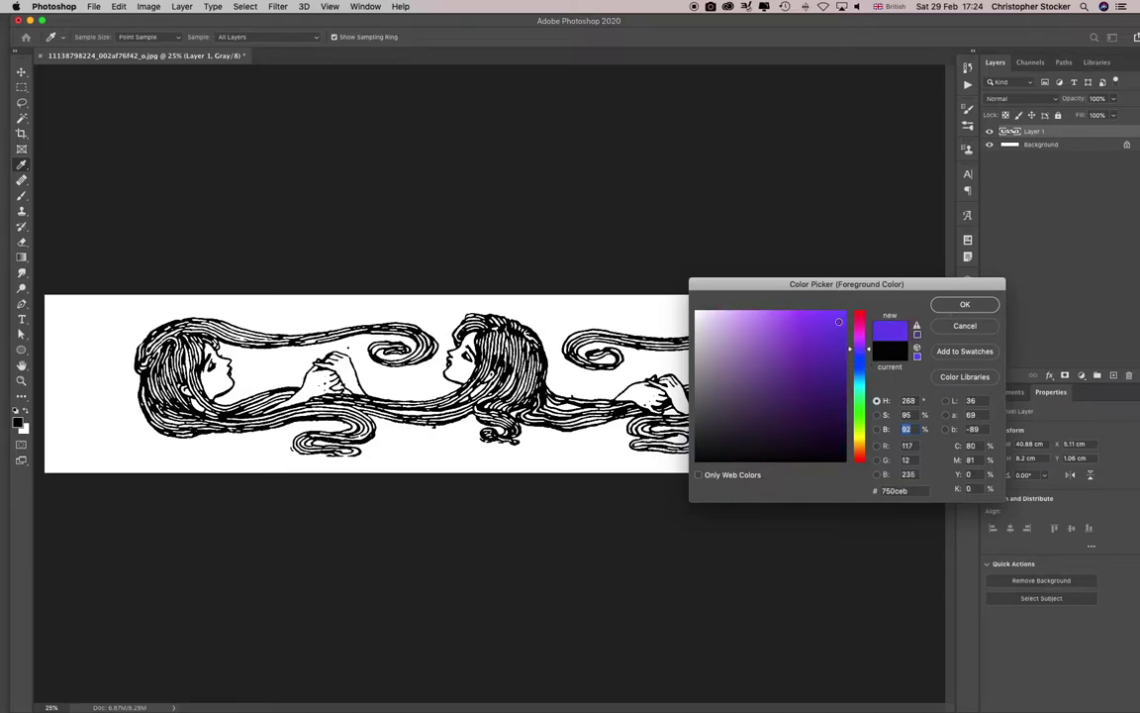
click(953, 306)
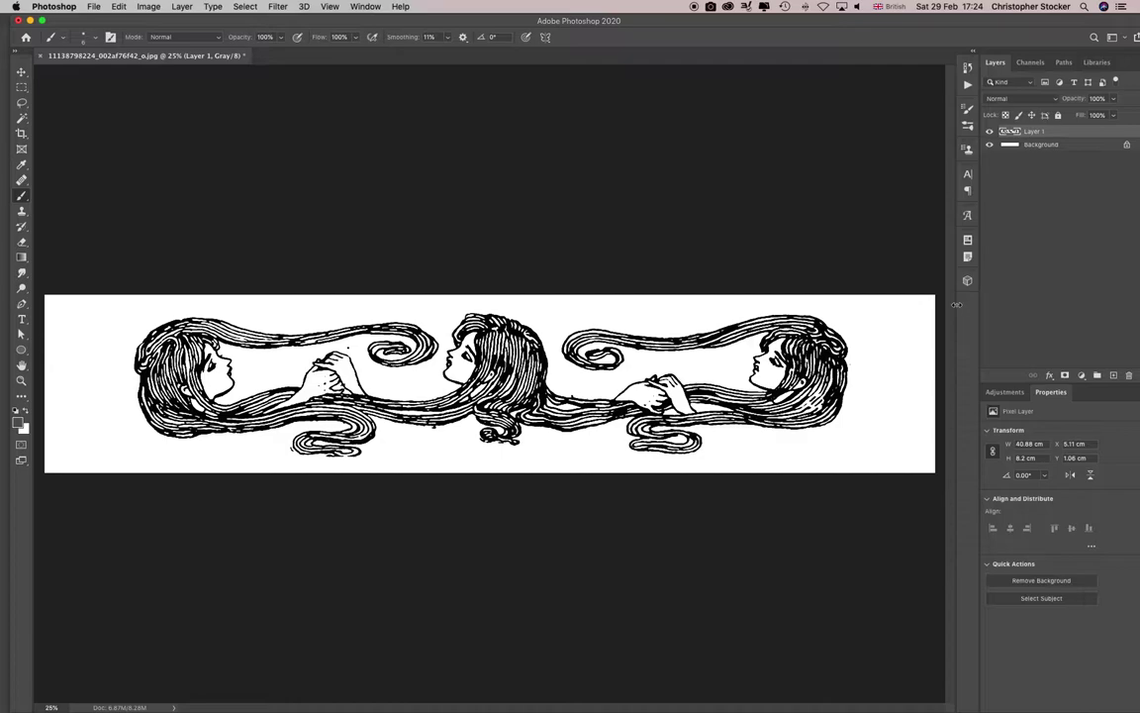
key(shift+alt+BackSpace)
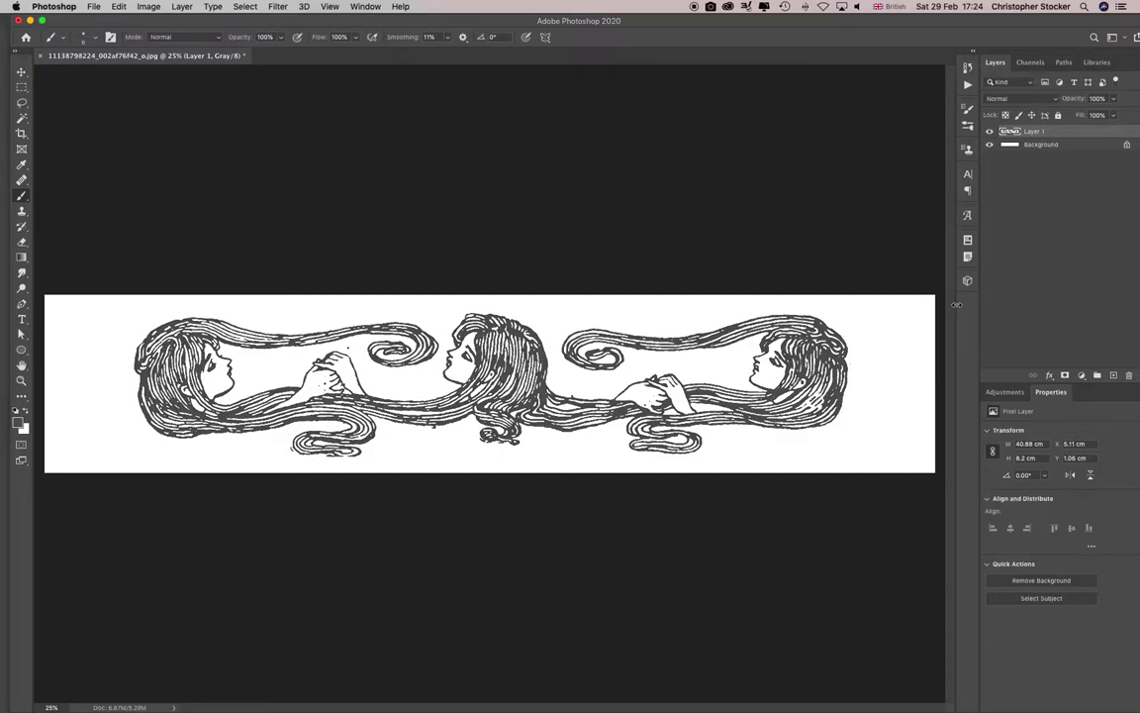
- Switch the image mode to RGB Color with Don't Flatten, keeping the layers separate
click(149, 6)
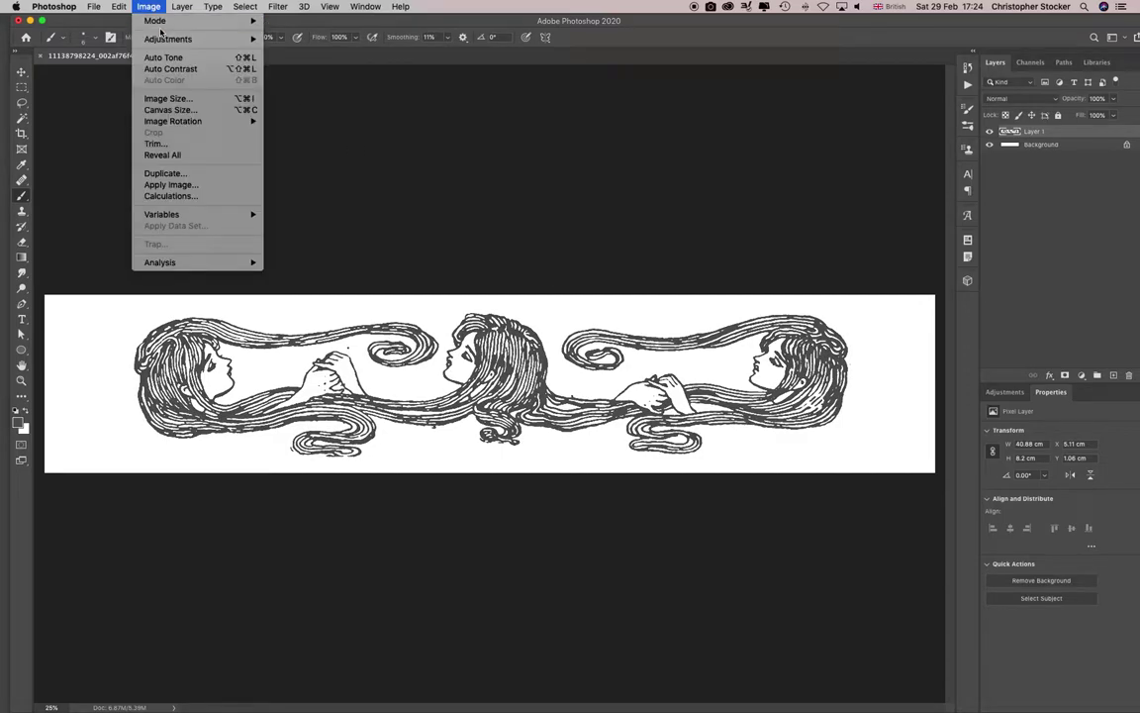
mouse_move(153, 22)
click(277, 53)
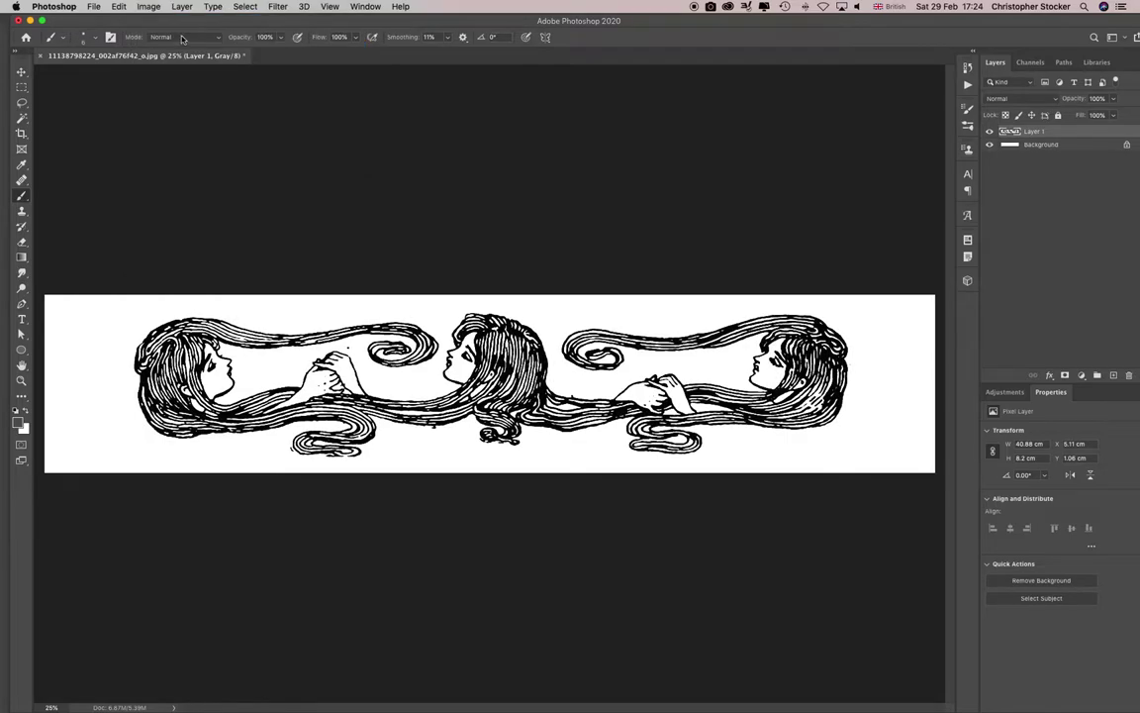
click(154, 7)
mouse_move(158, 21)
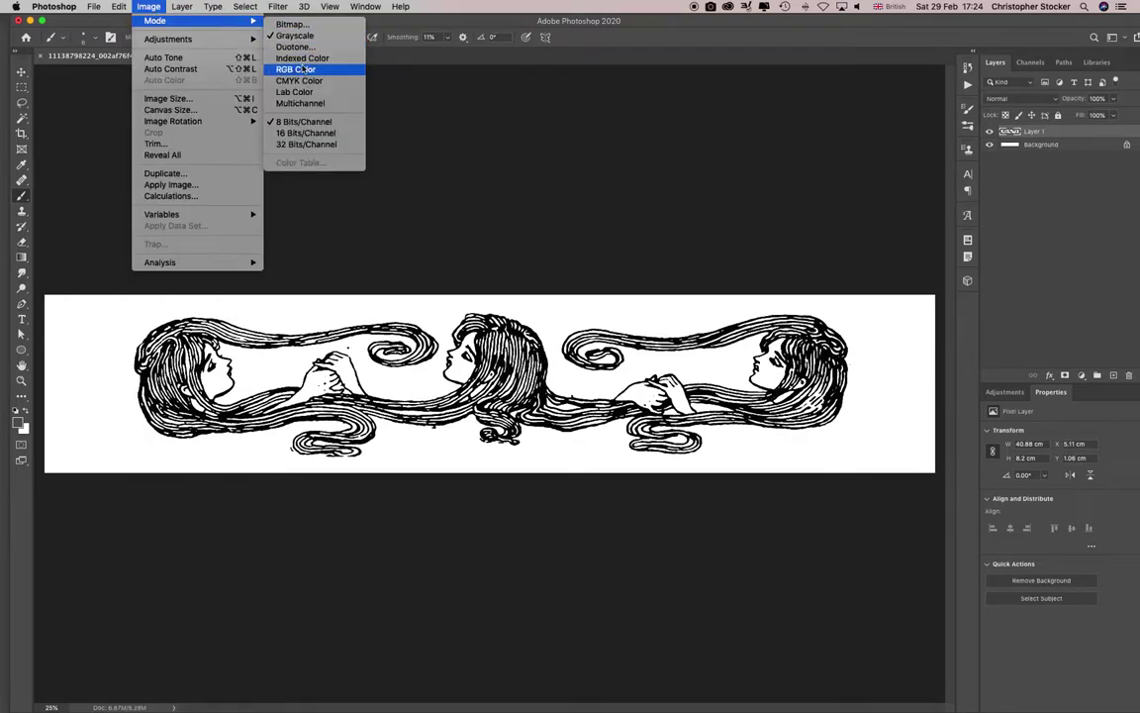
click(302, 71)
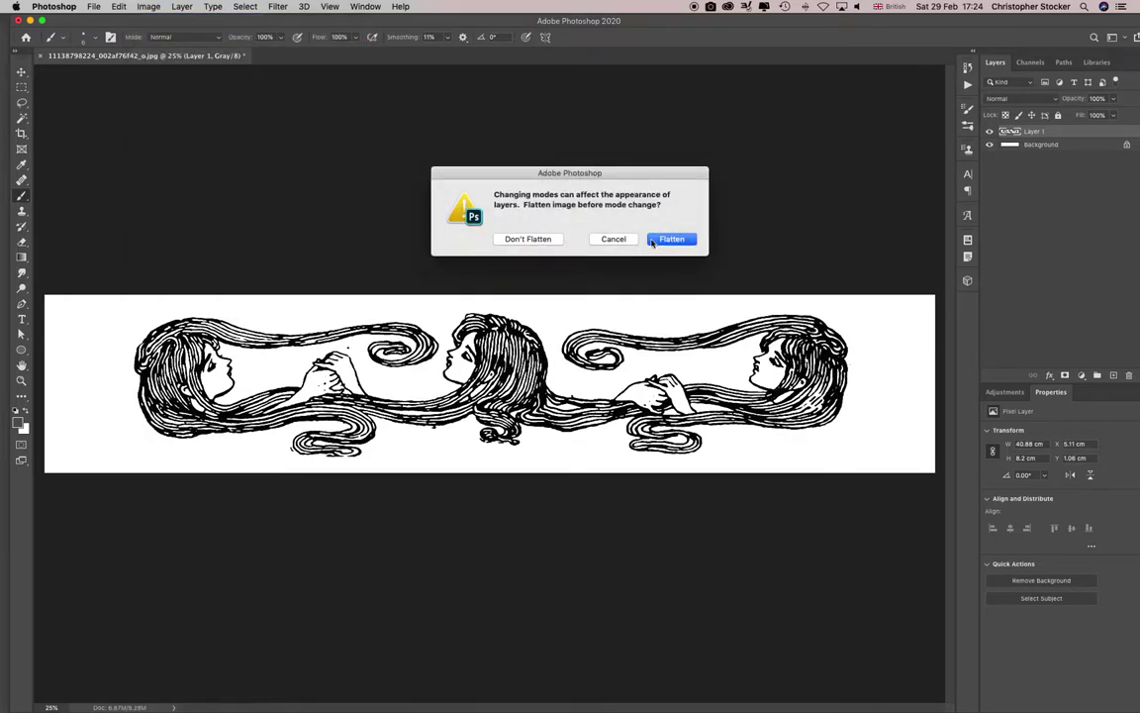
click(528, 240)
- Fill the Layer 1 linework with the foreground colour, undo it, and fill again
key(alt+shift+BackSpace)
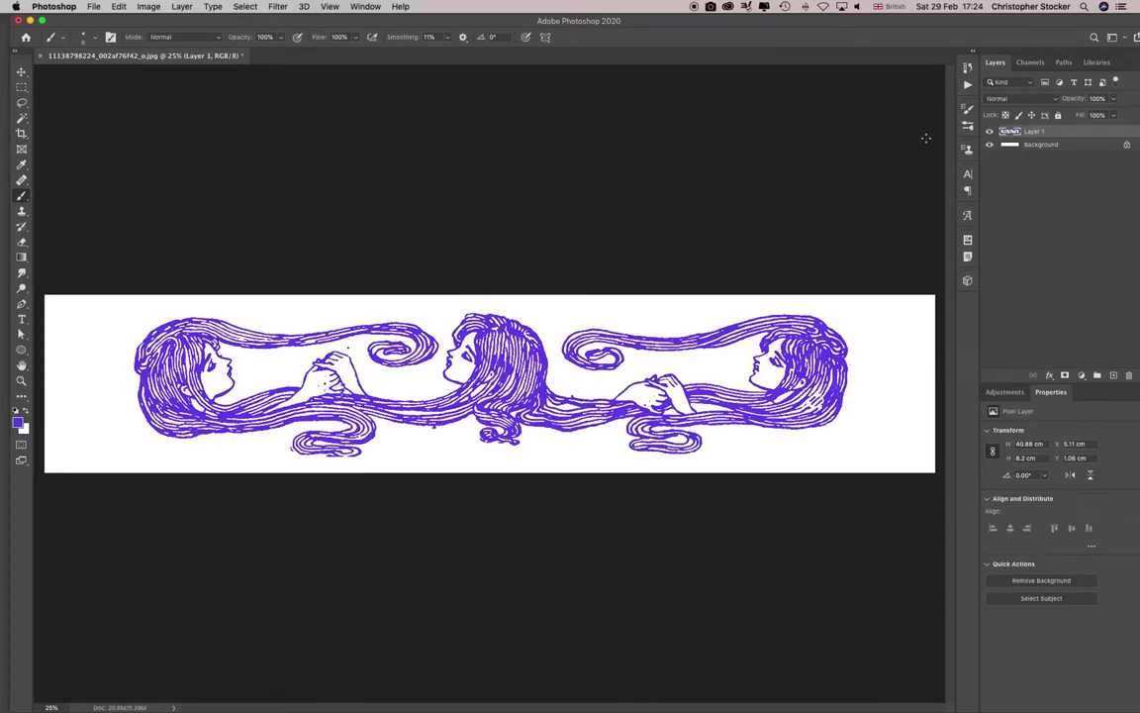
key(ctrl+z)
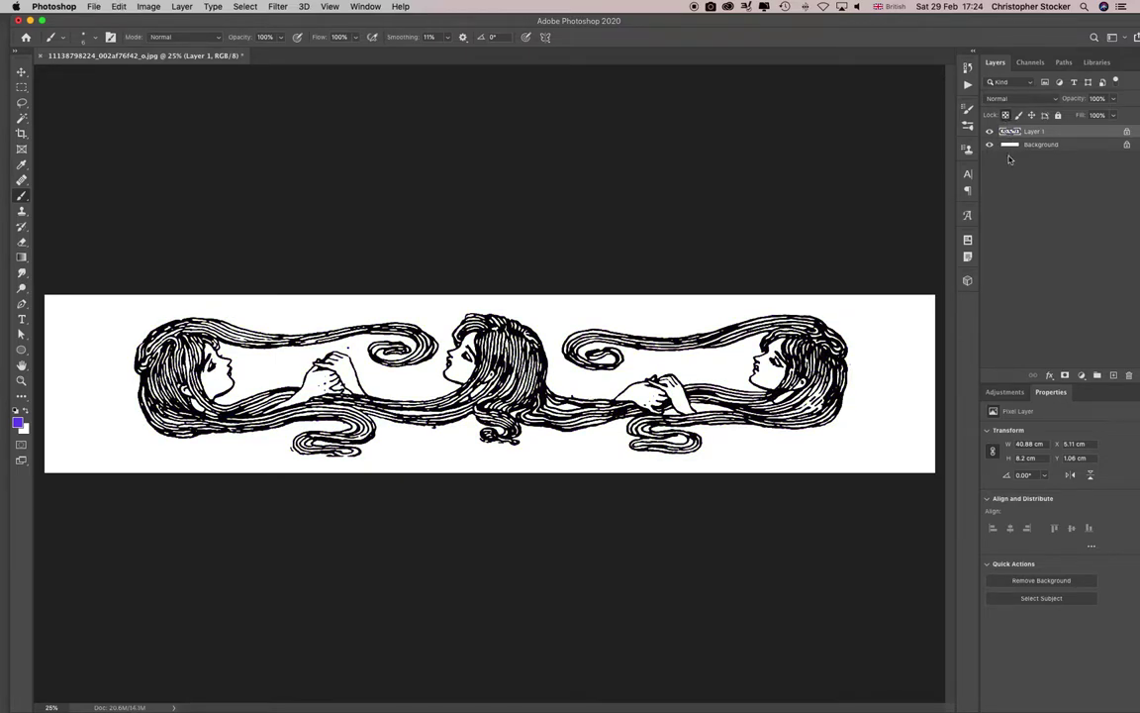
key(alt+shift+BackSpace)
key(ctrl+z)
click(989, 145)
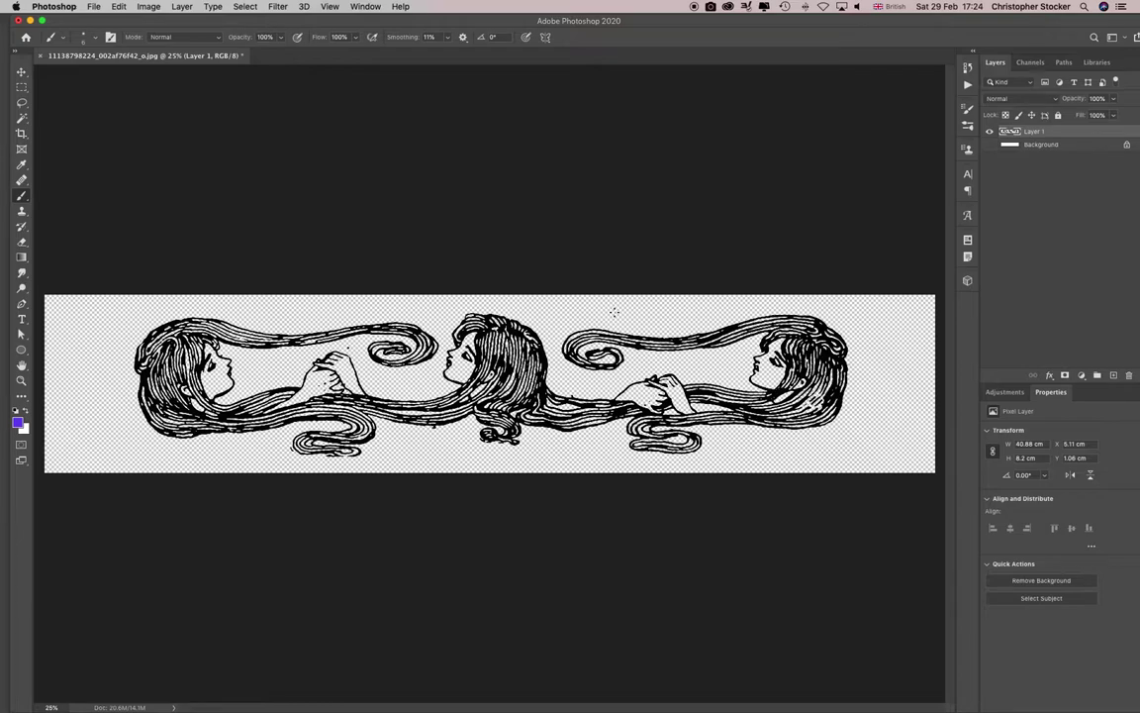
key(alt+shift+BackSpace)
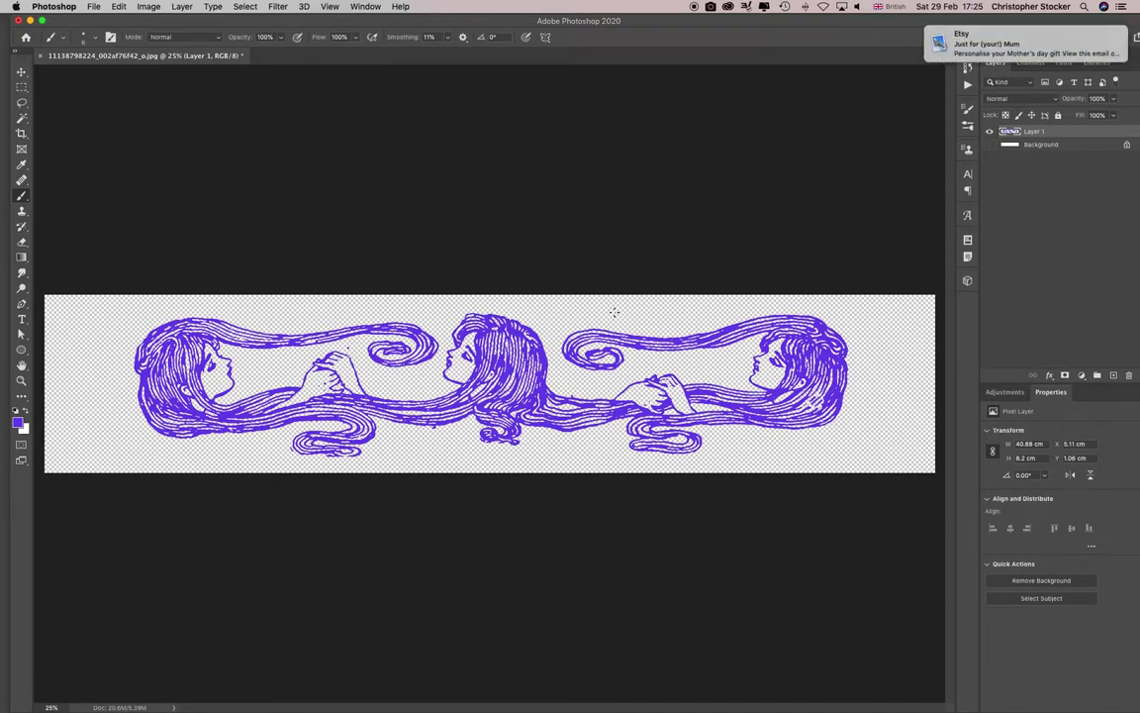
key(super+z)
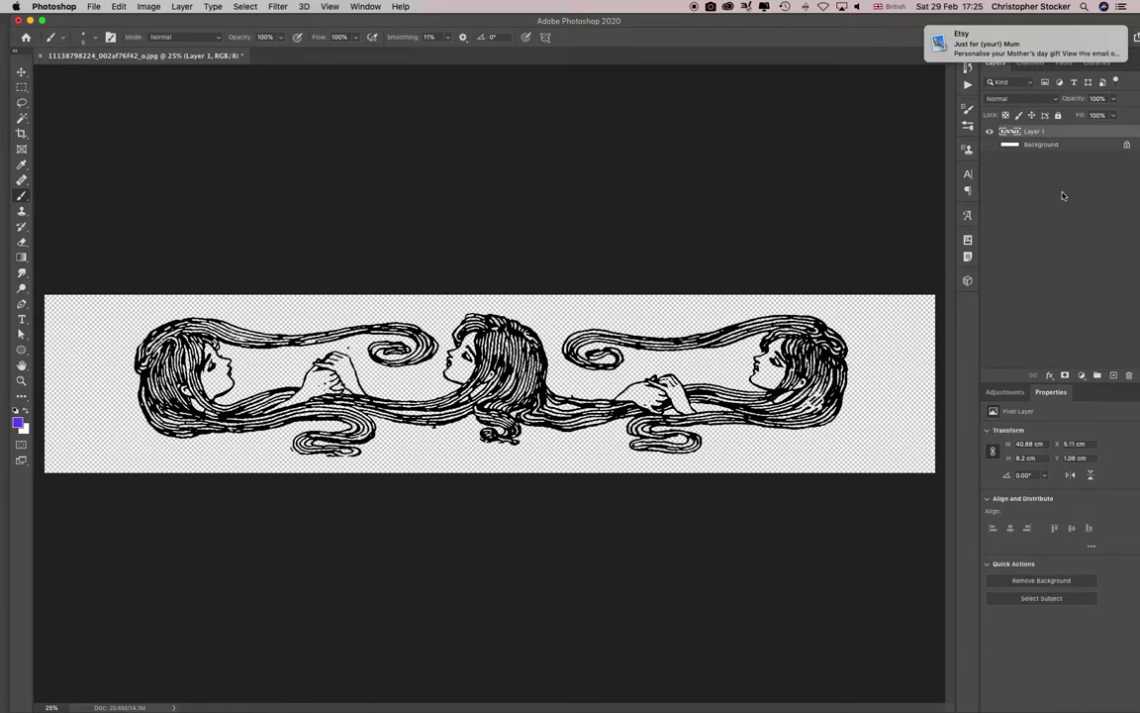
click(990, 145)
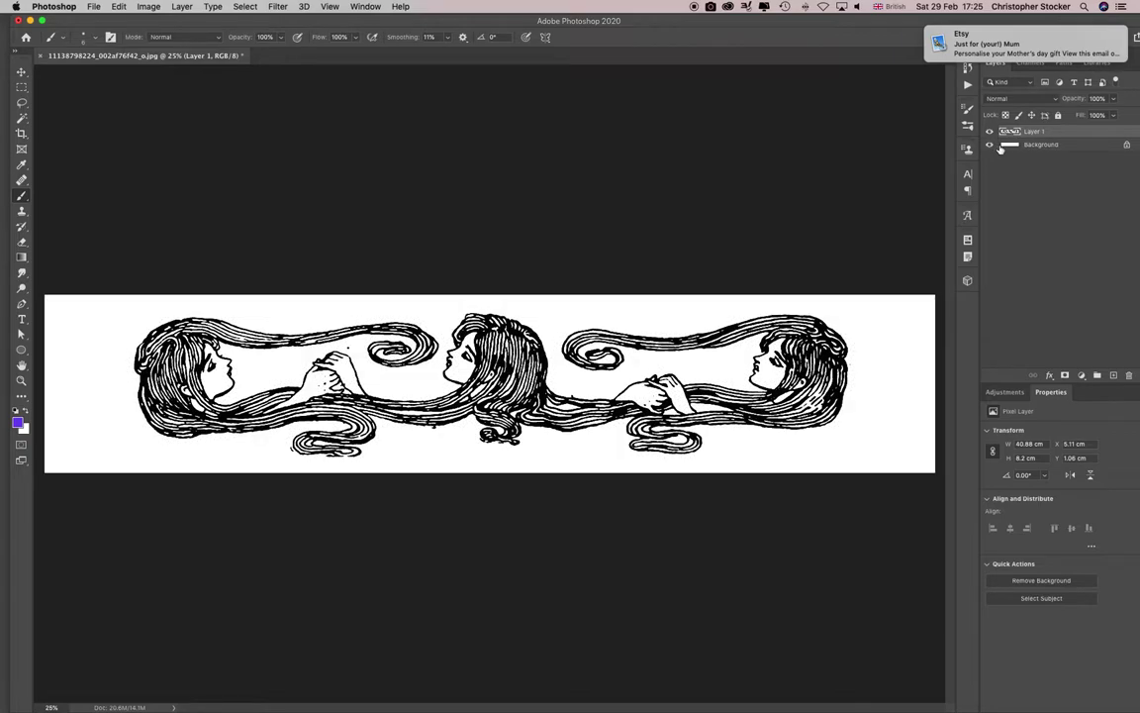
- Zoom in and lasso a selection around the centre woman's face
scroll(466, 376, up, 1)
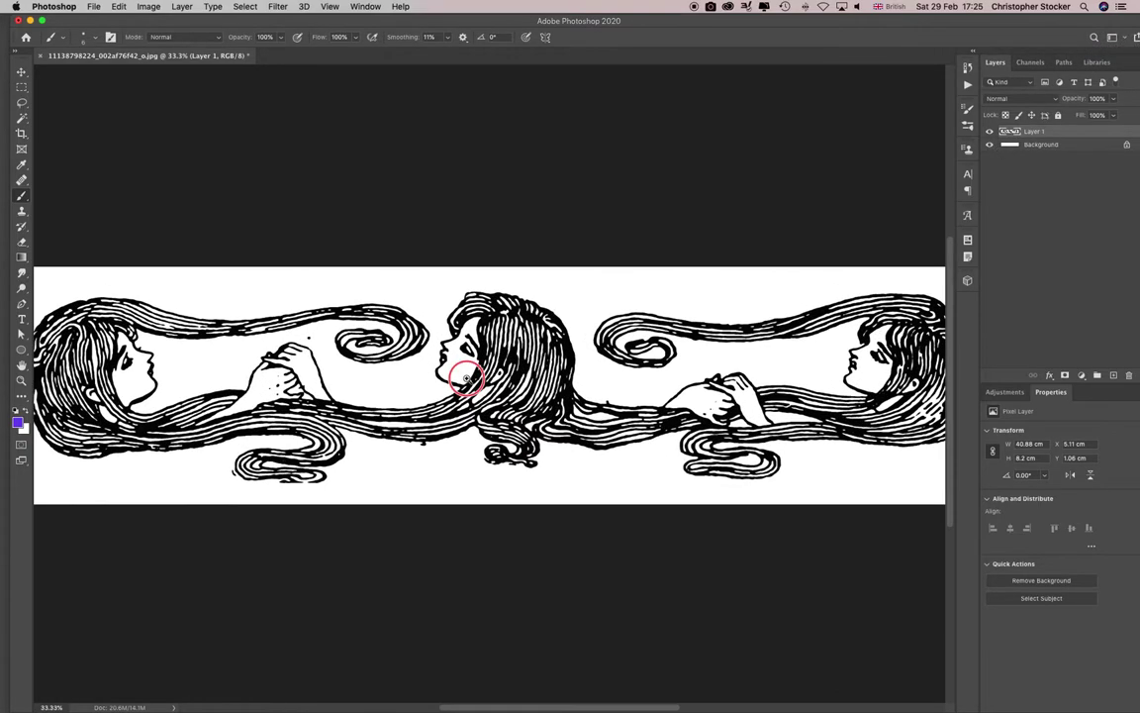
scroll(466, 378, up, 1)
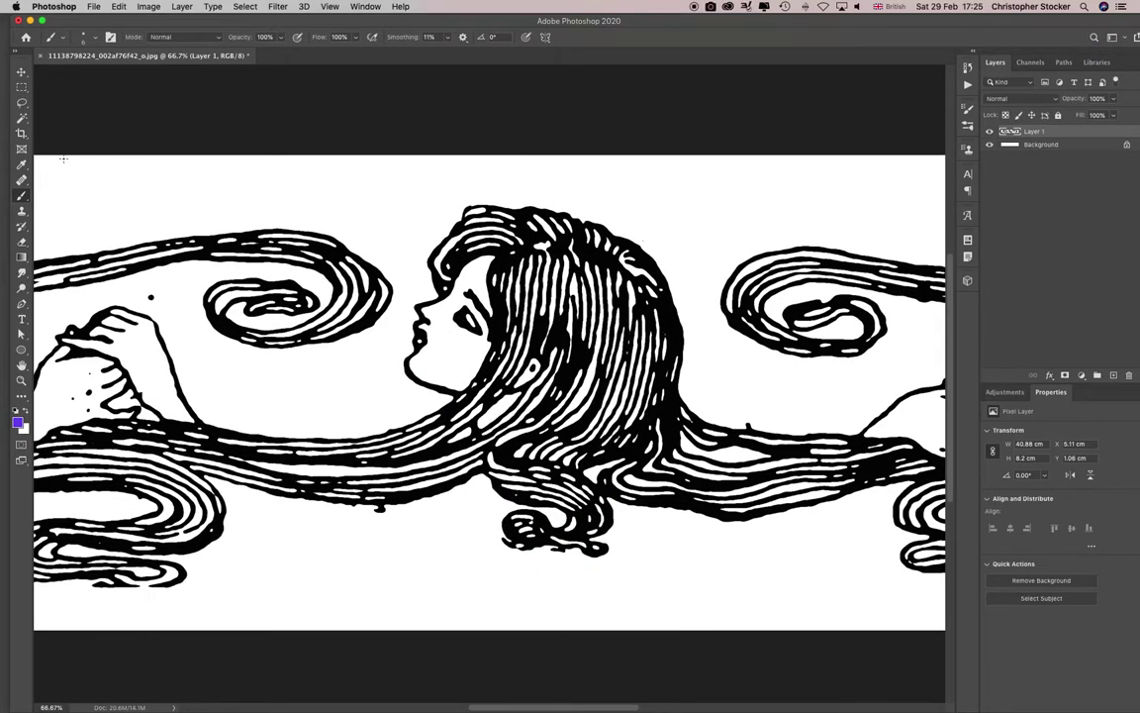
click(21, 102)
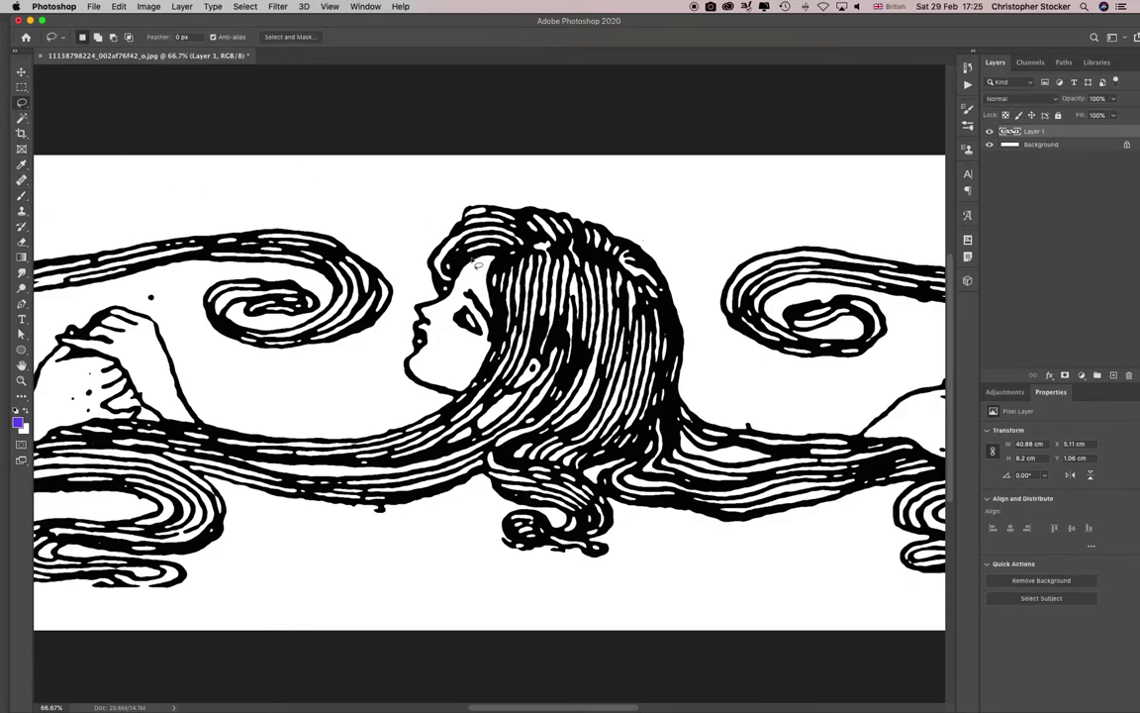
mouse_move(476, 265)
mouse_down()
mouse_move(458, 263)
mouse_move(432, 293)
mouse_move(404, 358)
mouse_move(457, 395)
mouse_move(497, 265)
mouse_move(444, 226)
mouse_move(424, 243)
mouse_up()
- Add an empty Layer 2 between Layer 1 and the Background
scroll(423, 243, up, 1)
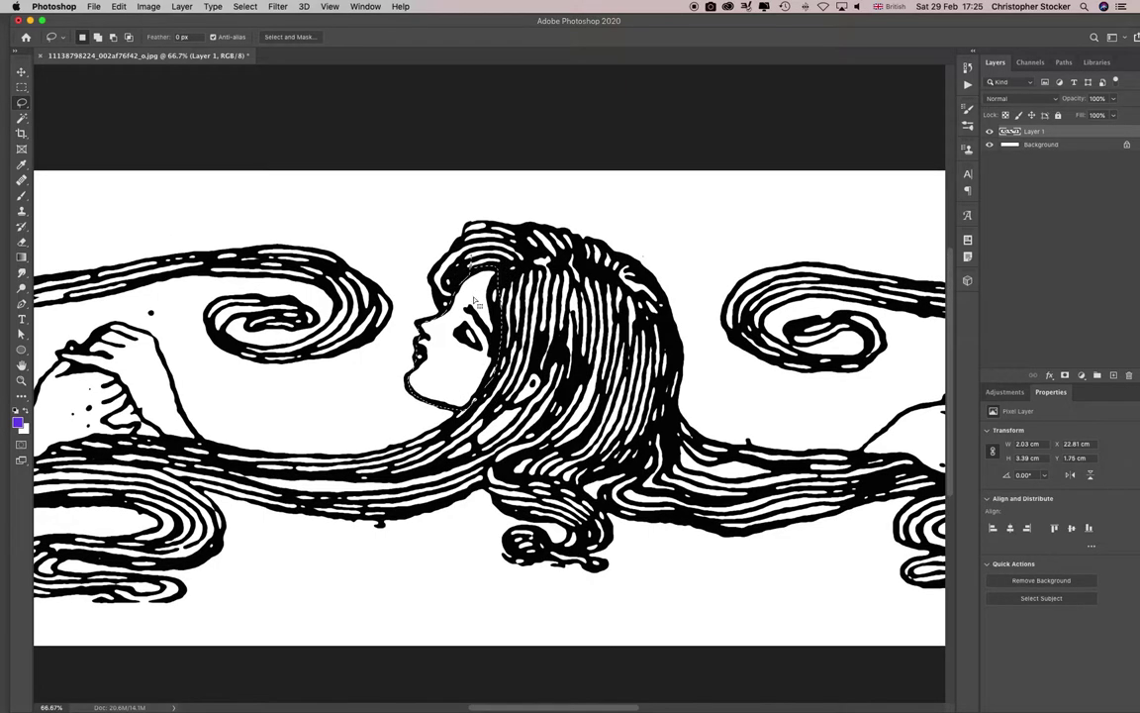
scroll(424, 244, down, 1)
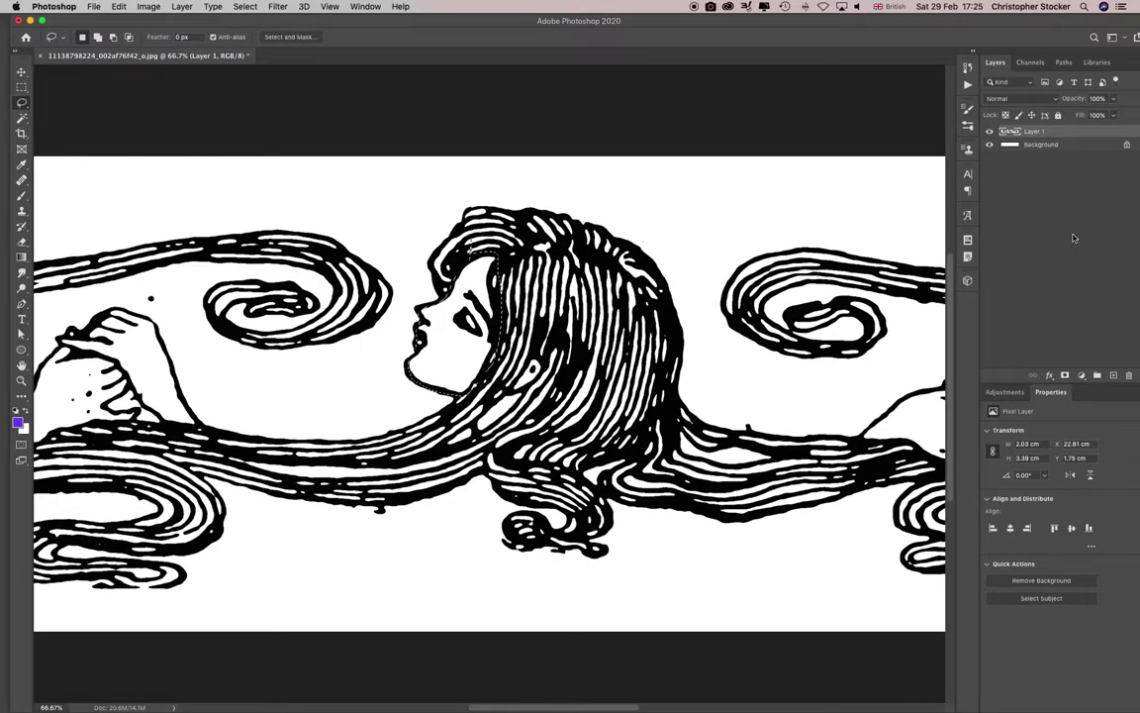
key(super+j)
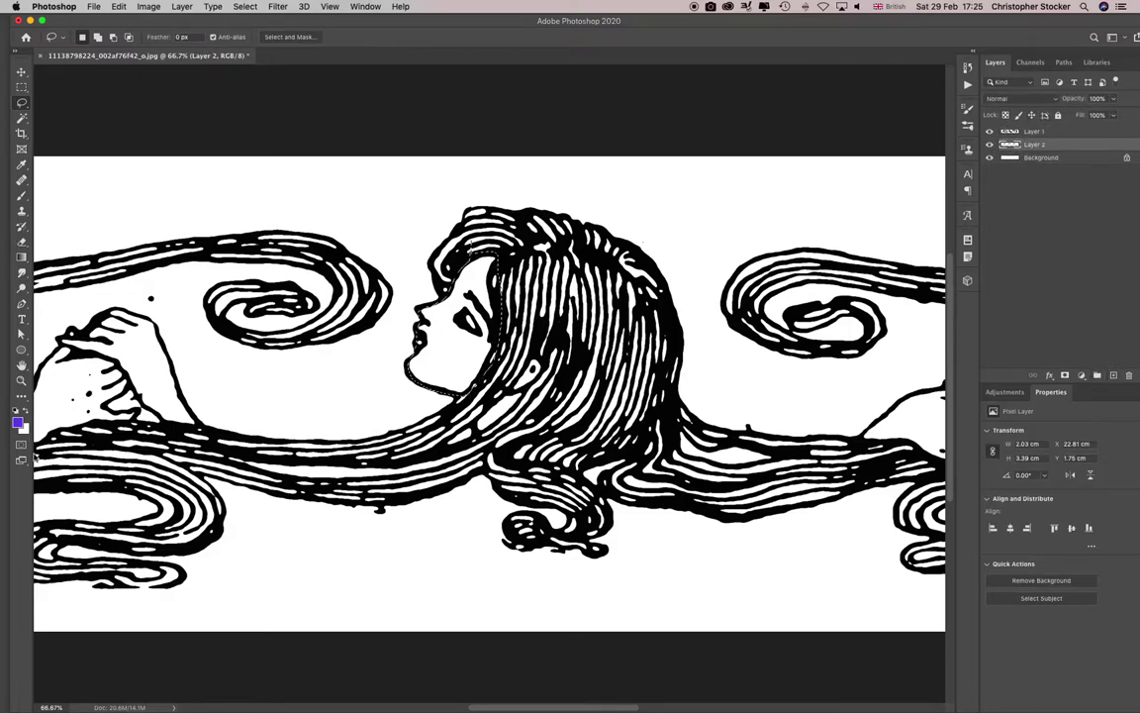
click(17, 421)
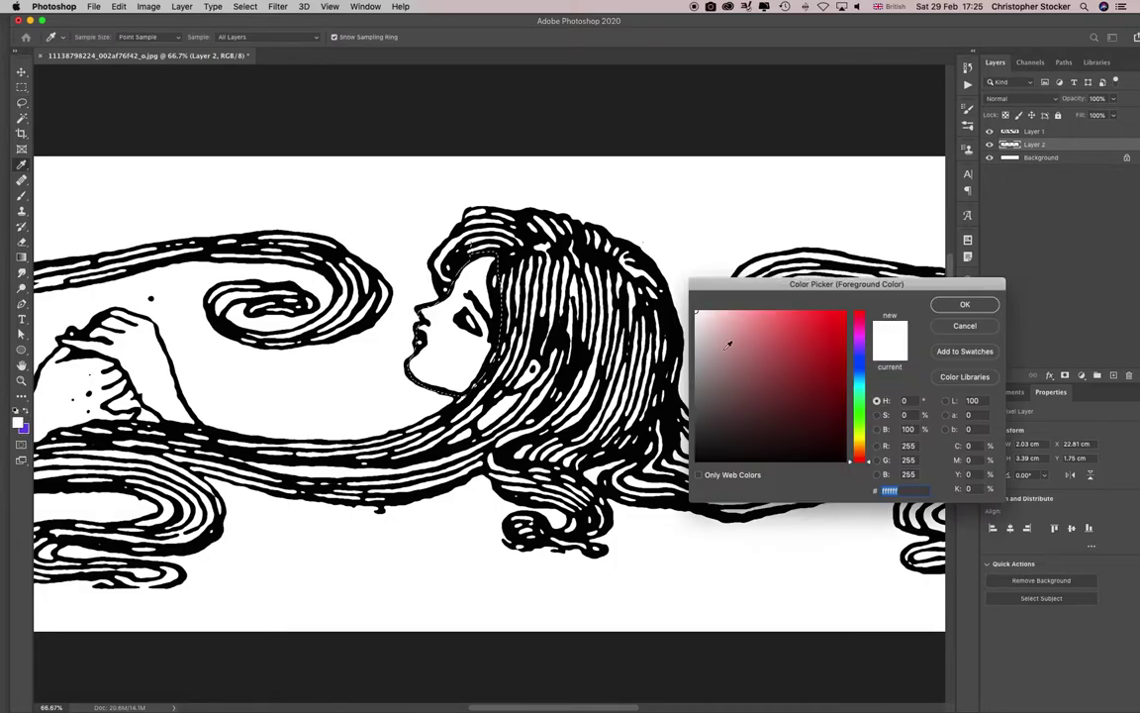
- Fill the face selection on Layer 2 with light pink #f092ce, then deselect and zoom out
mouse_move(859, 336)
mouse_down()
mouse_move(859, 347)
mouse_move(859, 329)
mouse_up()
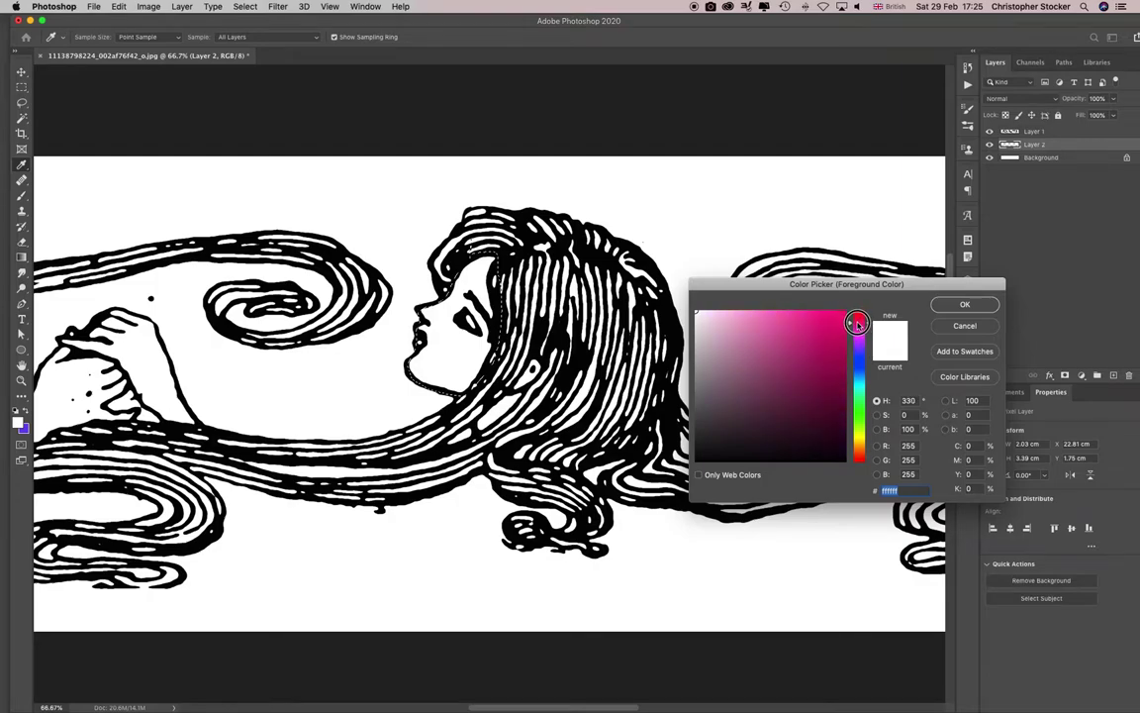
click(751, 319)
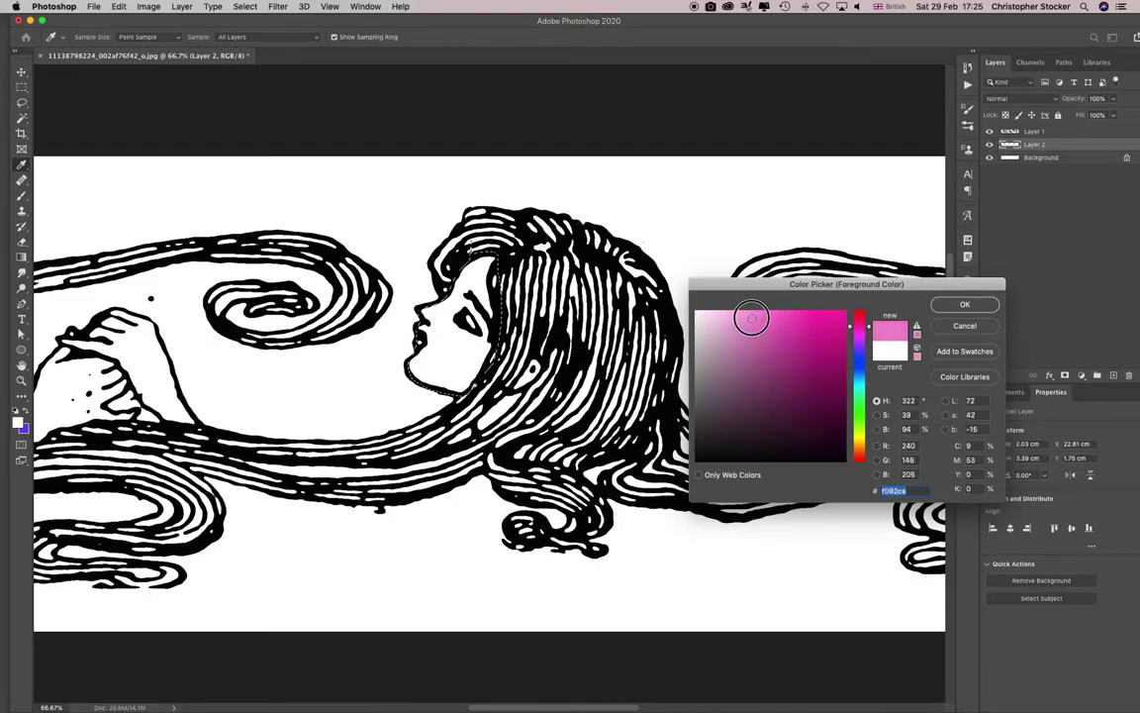
click(966, 306)
key(l)
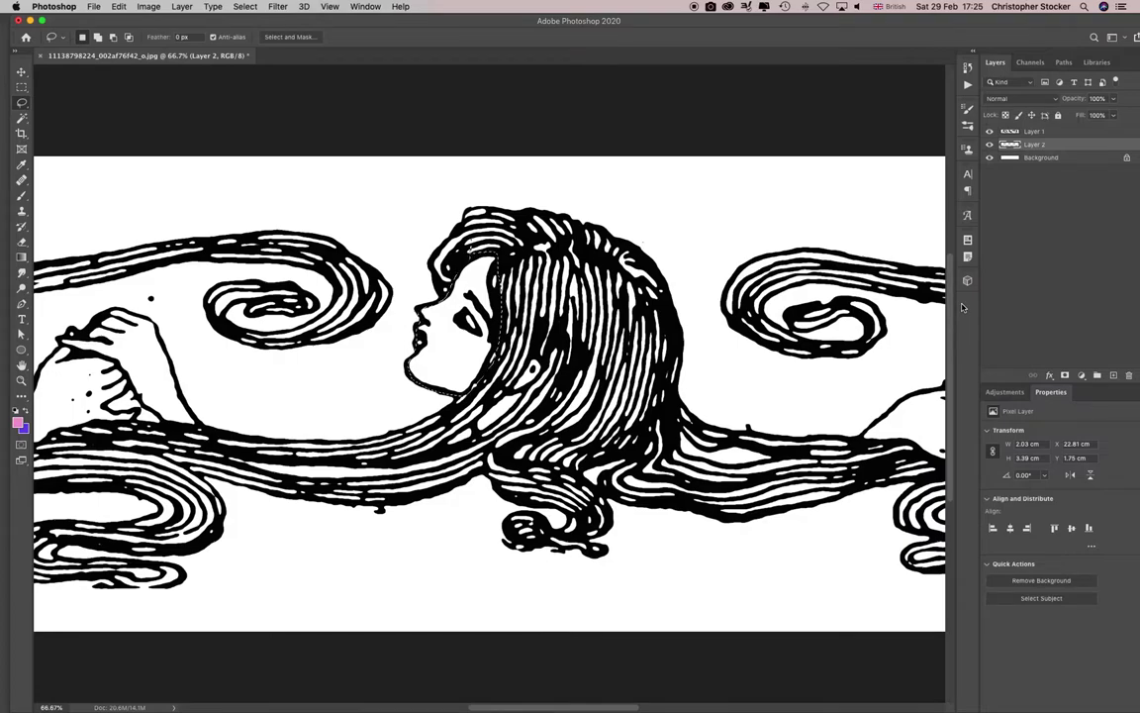
key(alt+BackSpace)
key(super+d)
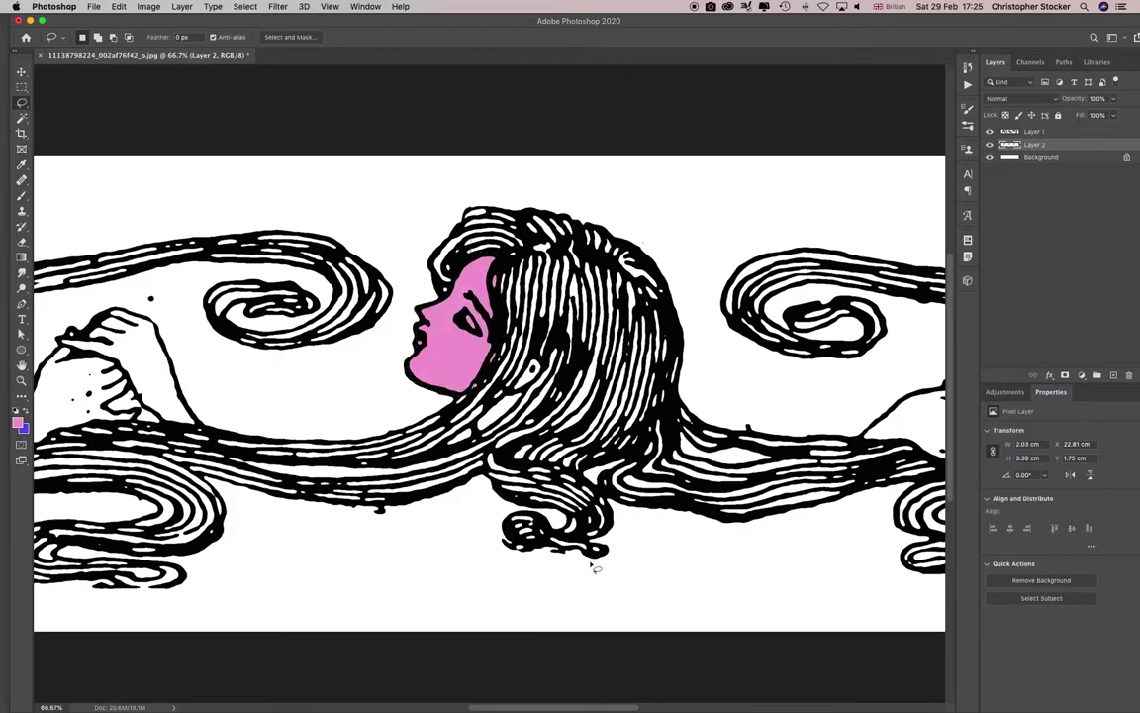
key(super+minus)
key(super+minus)
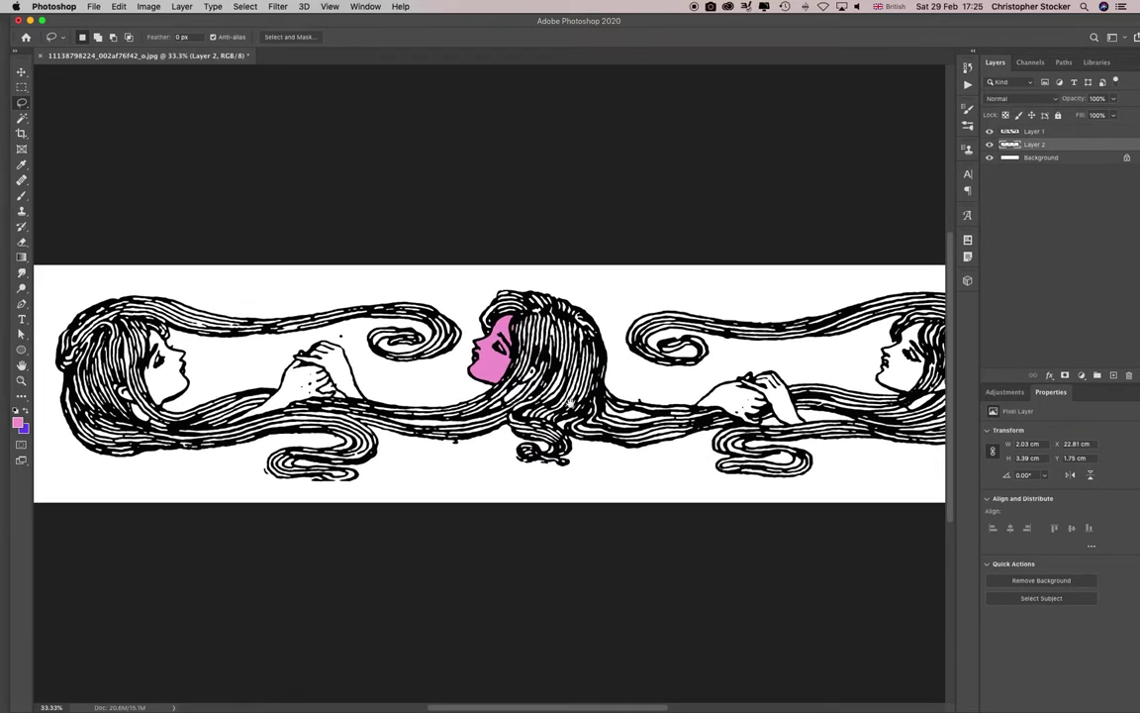
scroll(139, 279, right, 5)
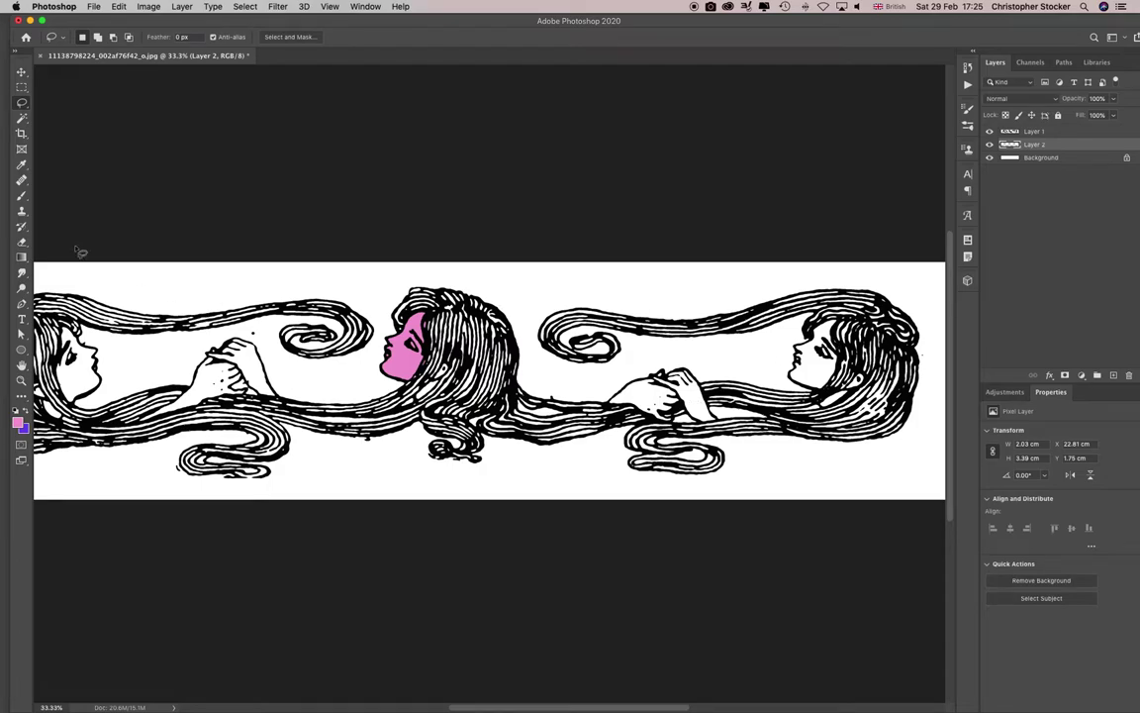
click(21, 195)
mouse_move(238, 348)
mouse_down()
mouse_move(262, 348)
mouse_move(254, 380)
mouse_move(236, 347)
mouse_move(242, 372)
mouse_move(198, 384)
mouse_move(224, 359)
mouse_up()
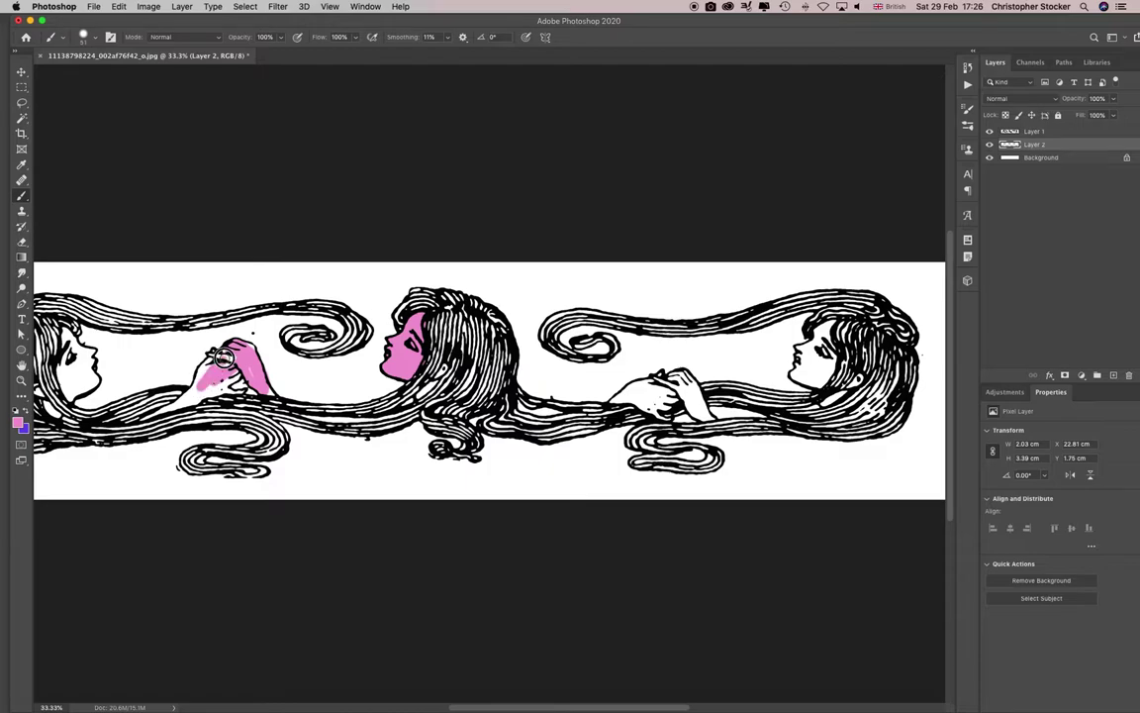
key(super+z)
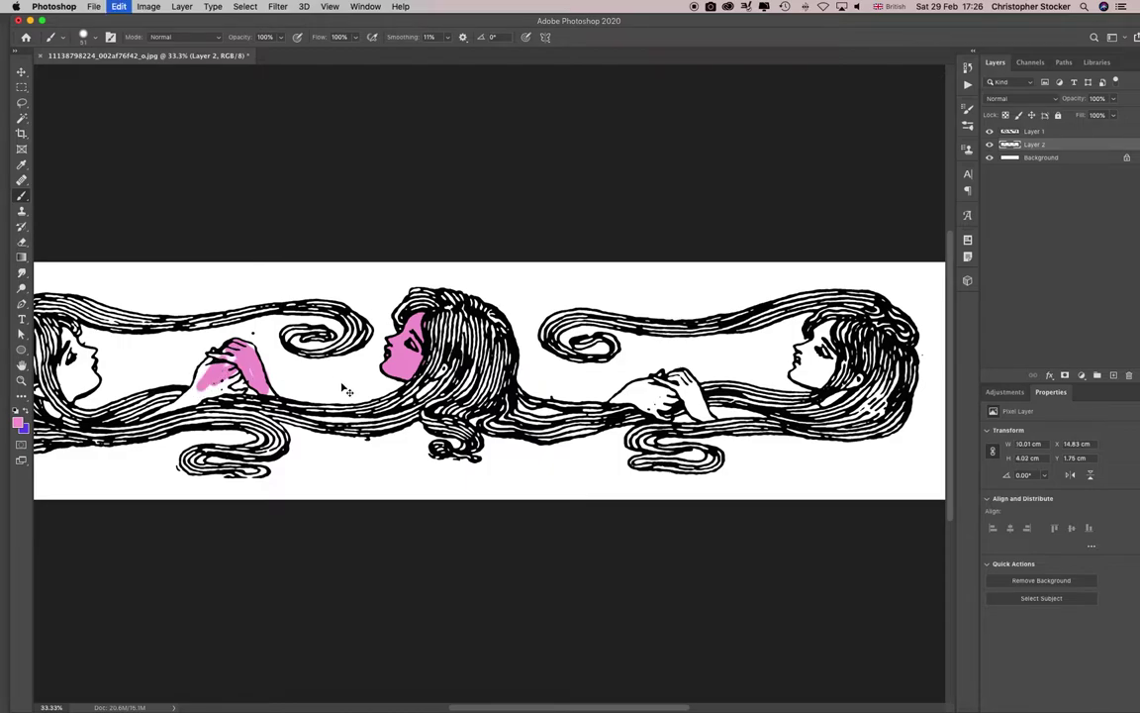
key(super+z)
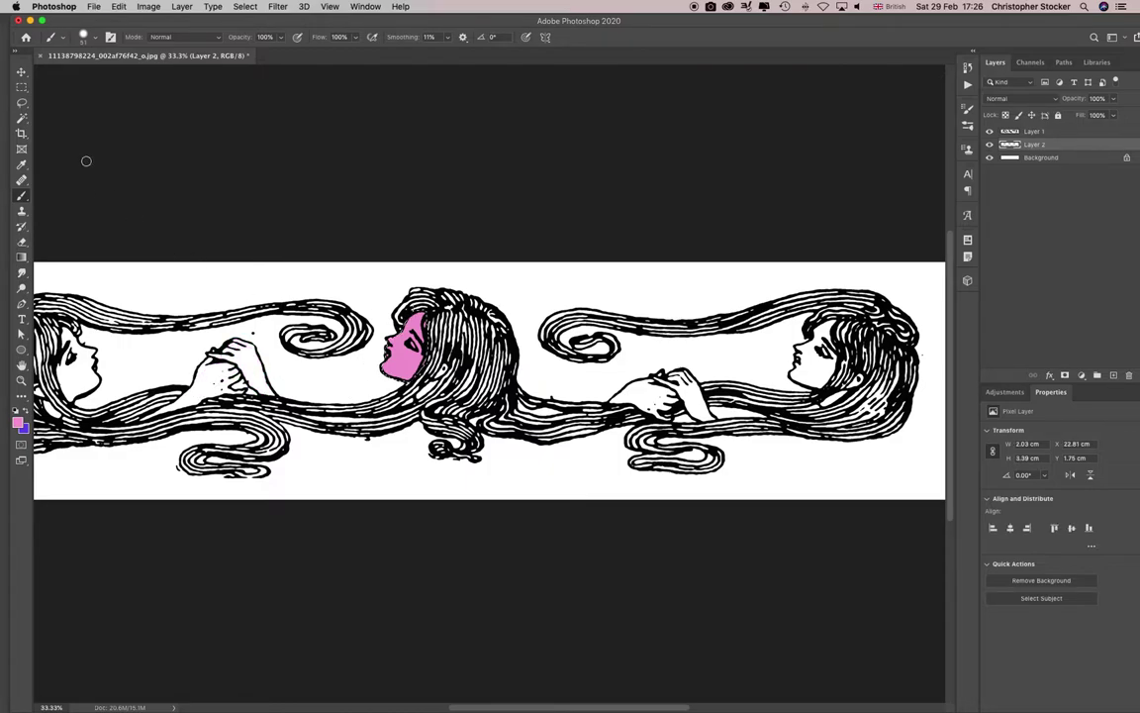
click(22, 116)
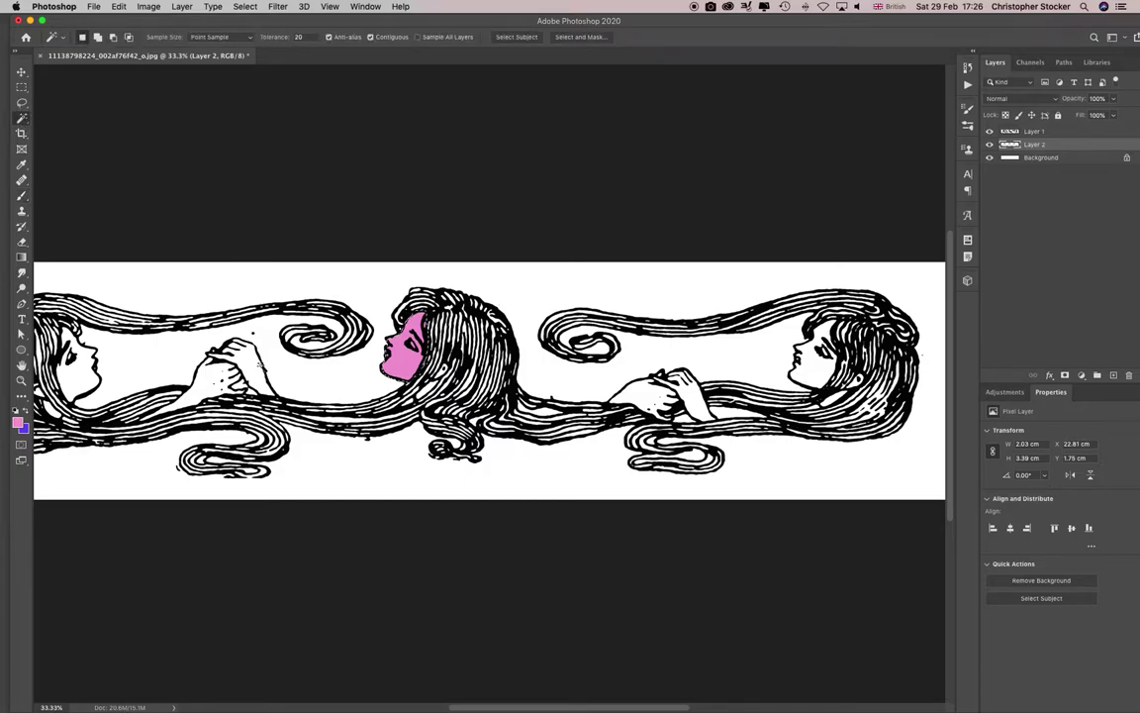
- Select the white inside the clasped hands on Layer 1, zoom in, and activate Layer 2
click(255, 375)
key(super+d)
click(1011, 131)
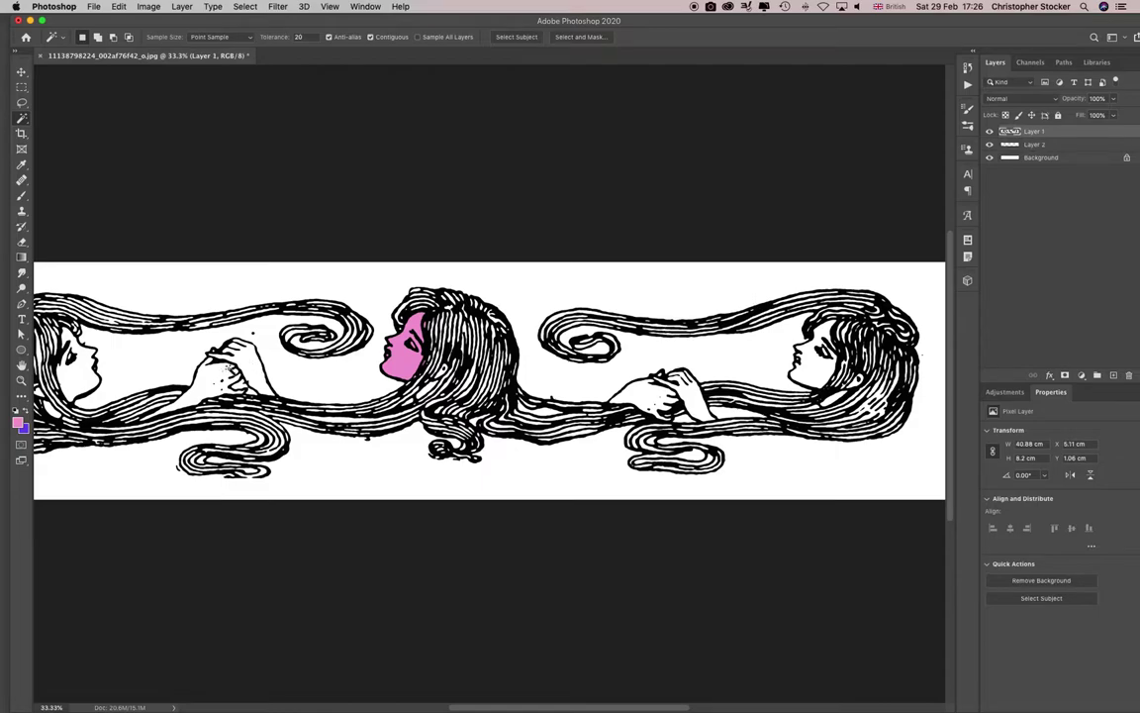
click(226, 332)
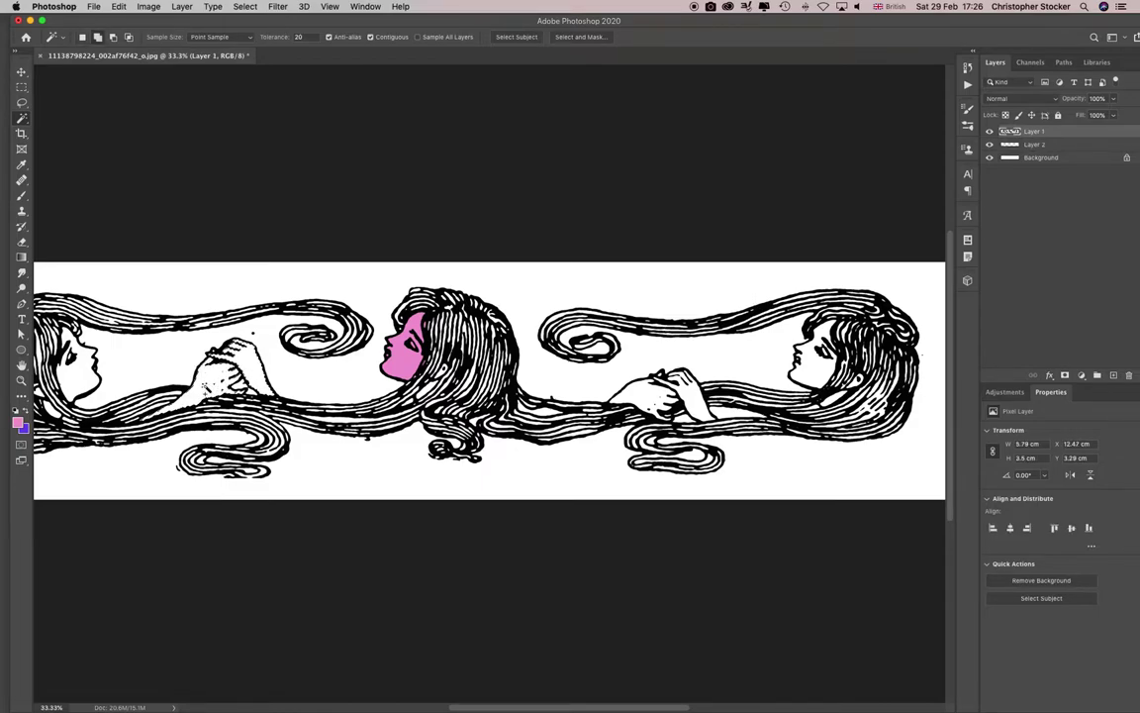
key(super+plus)
key(super+plus)
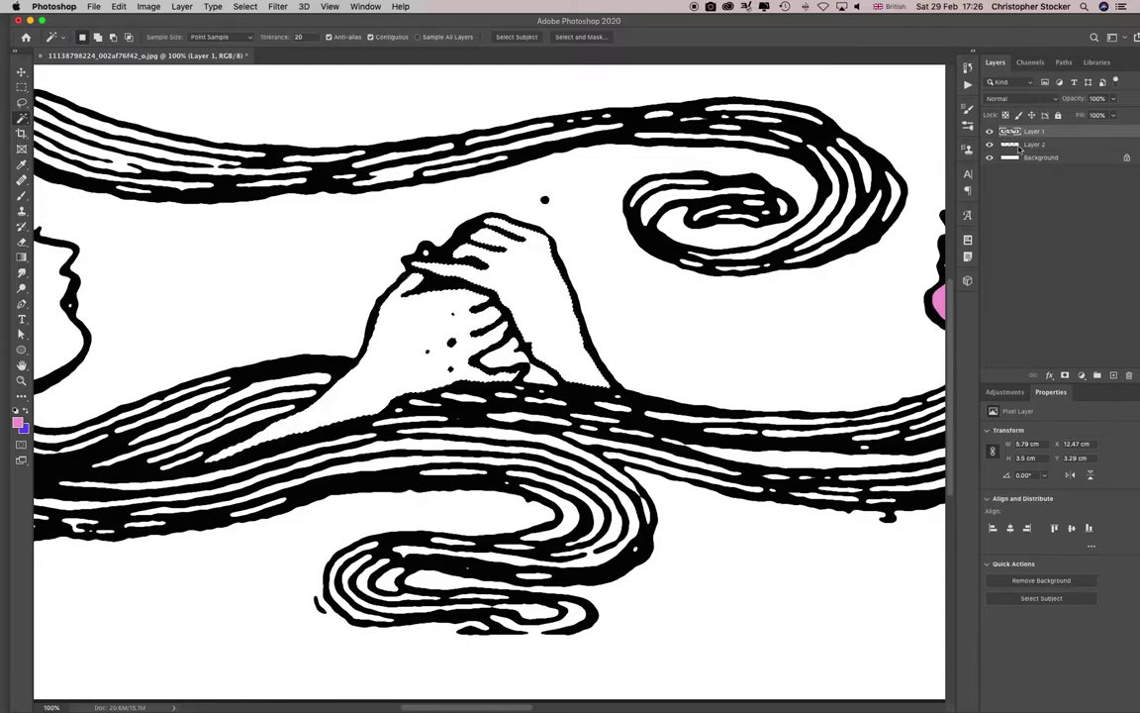
key(alt+bracketleft)
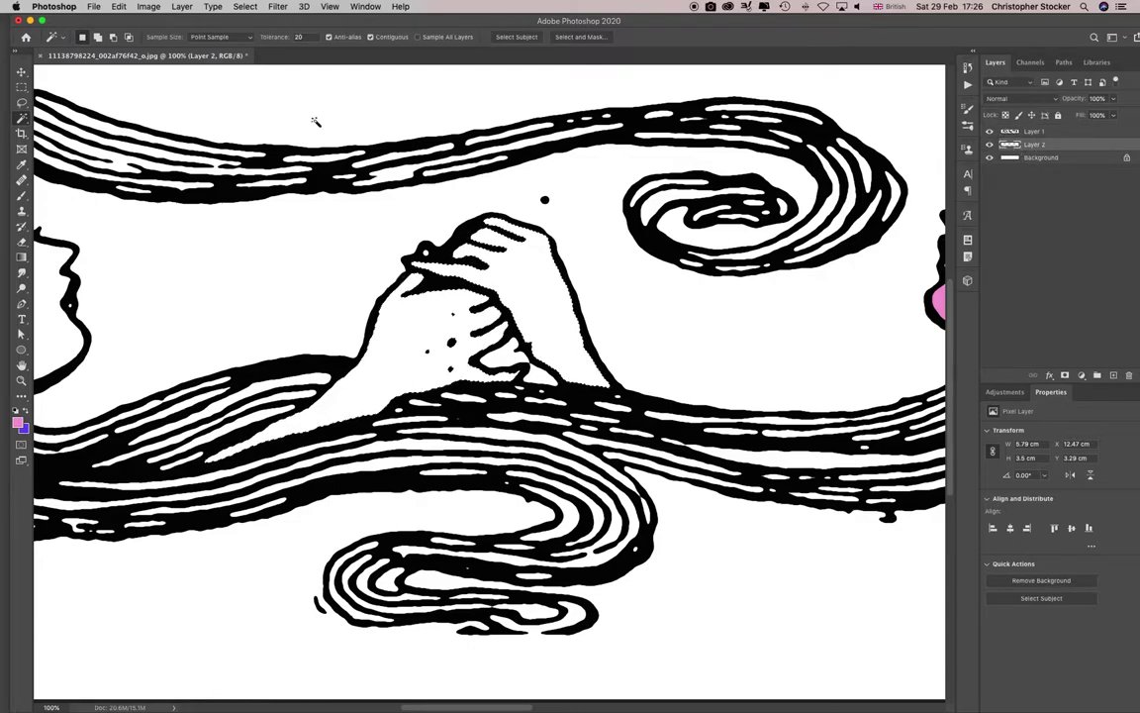
- Expand the hands selection by 5 px, fill it with pink, deselect and zoom out
click(245, 5)
mouse_move(271, 179)
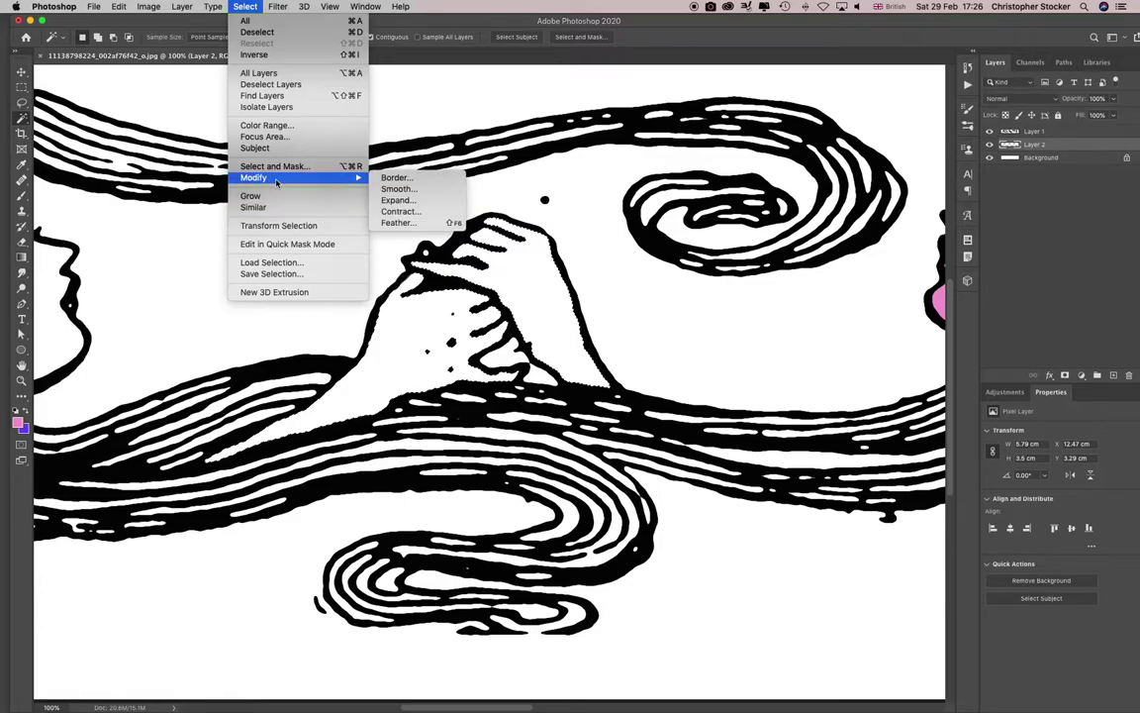
click(406, 200)
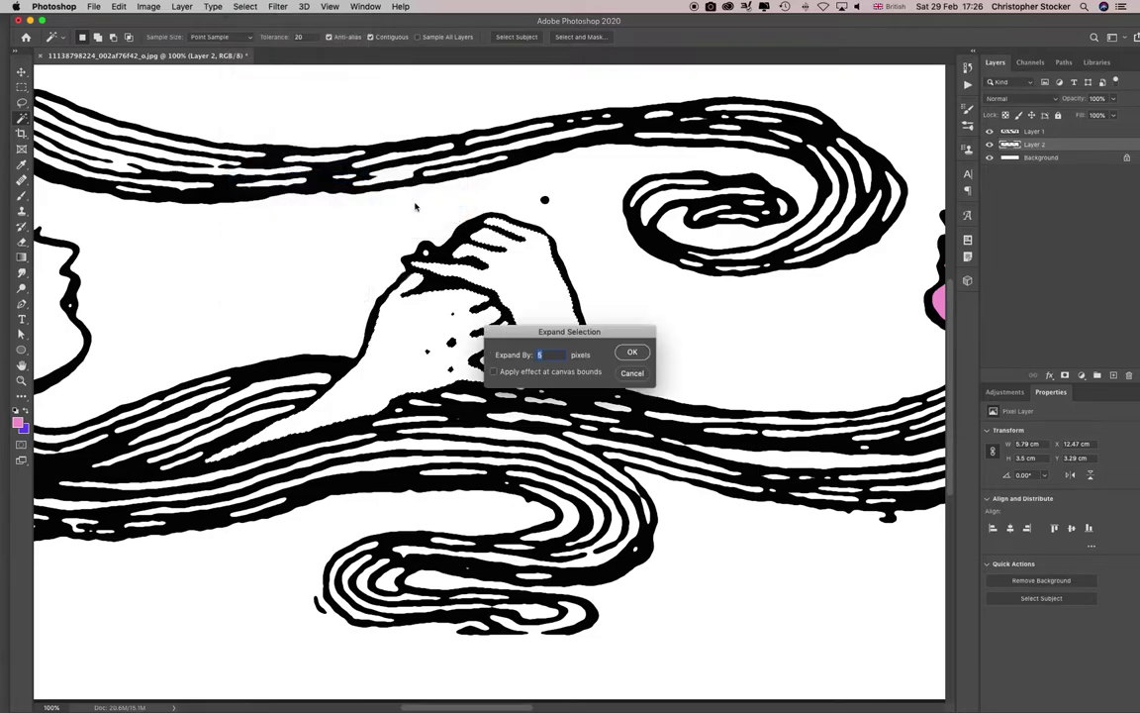
click(632, 353)
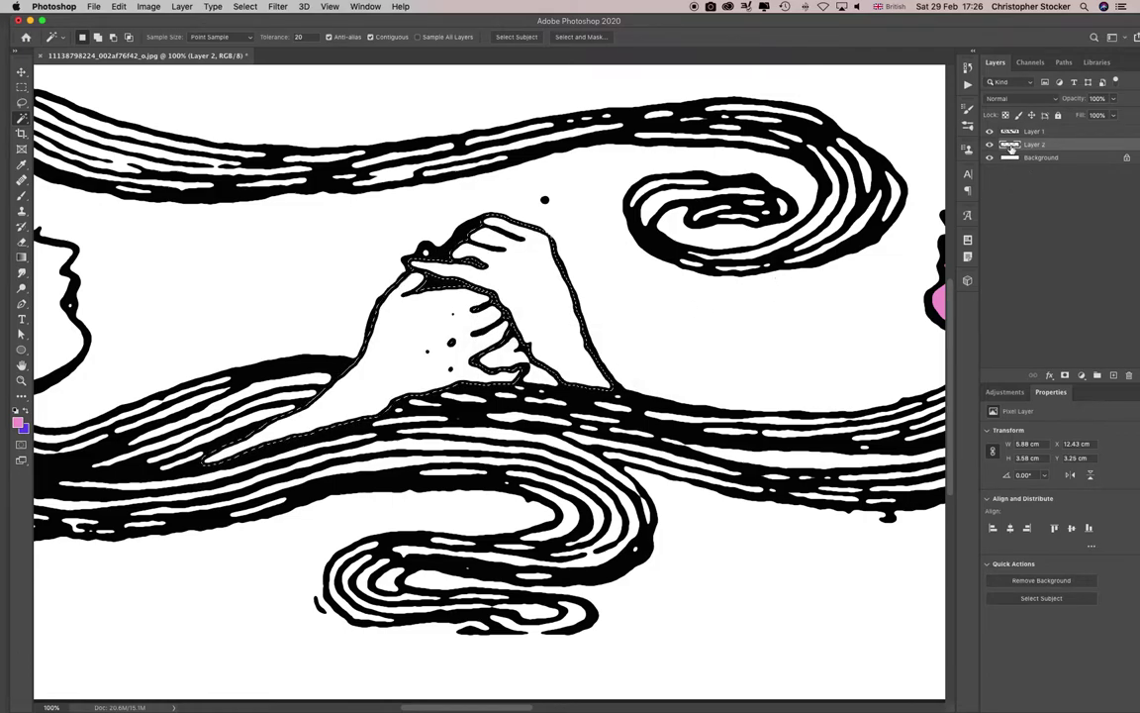
key(alt+BackSpace)
key(super+d)
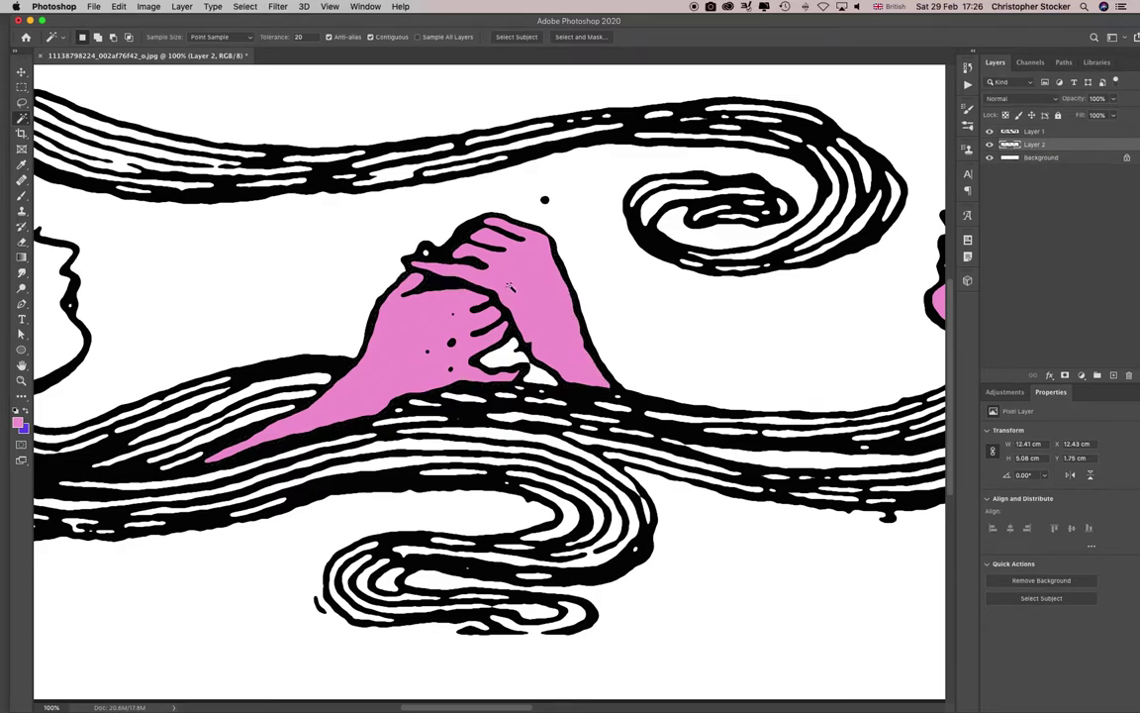
key(super+minus)
key(super+minus)
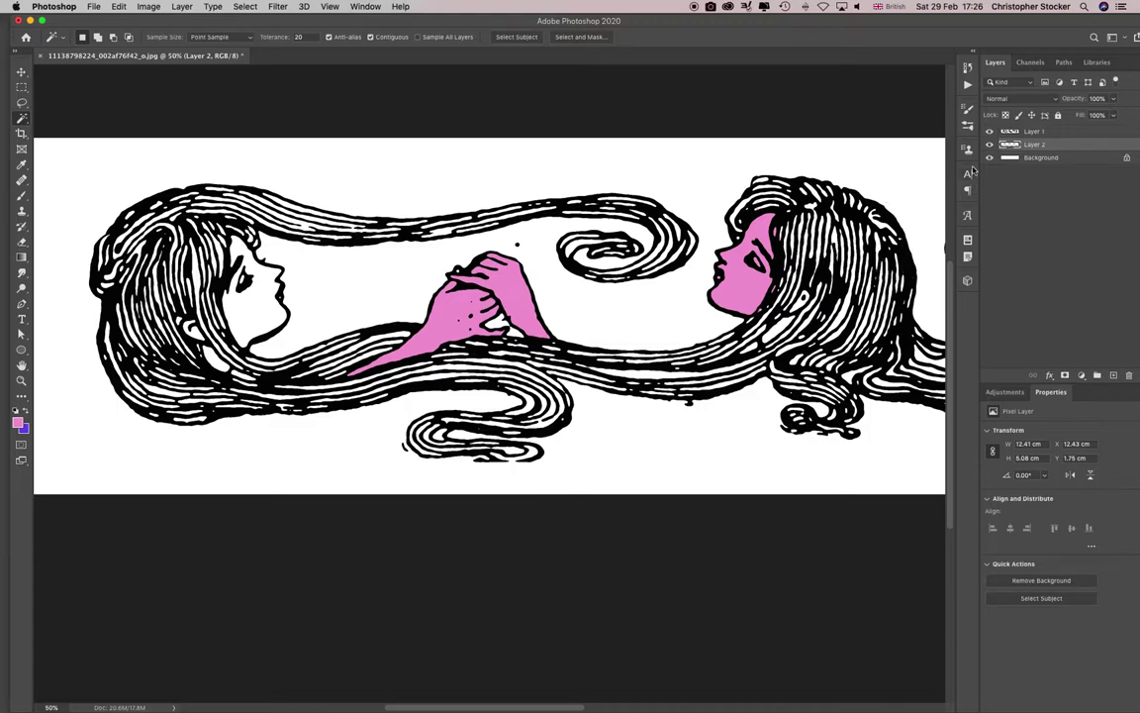
- Solo Layer 1, select the transparent area around the linework, then show pink Layer 2 again
alt+click(989, 131)
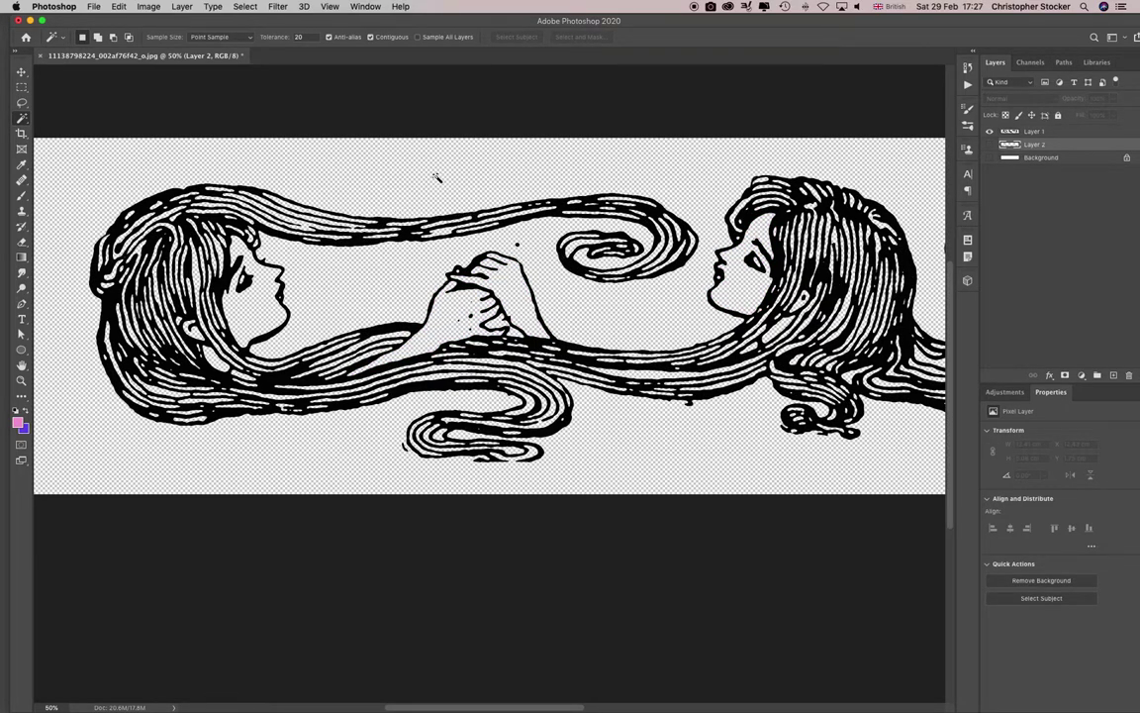
click(437, 172)
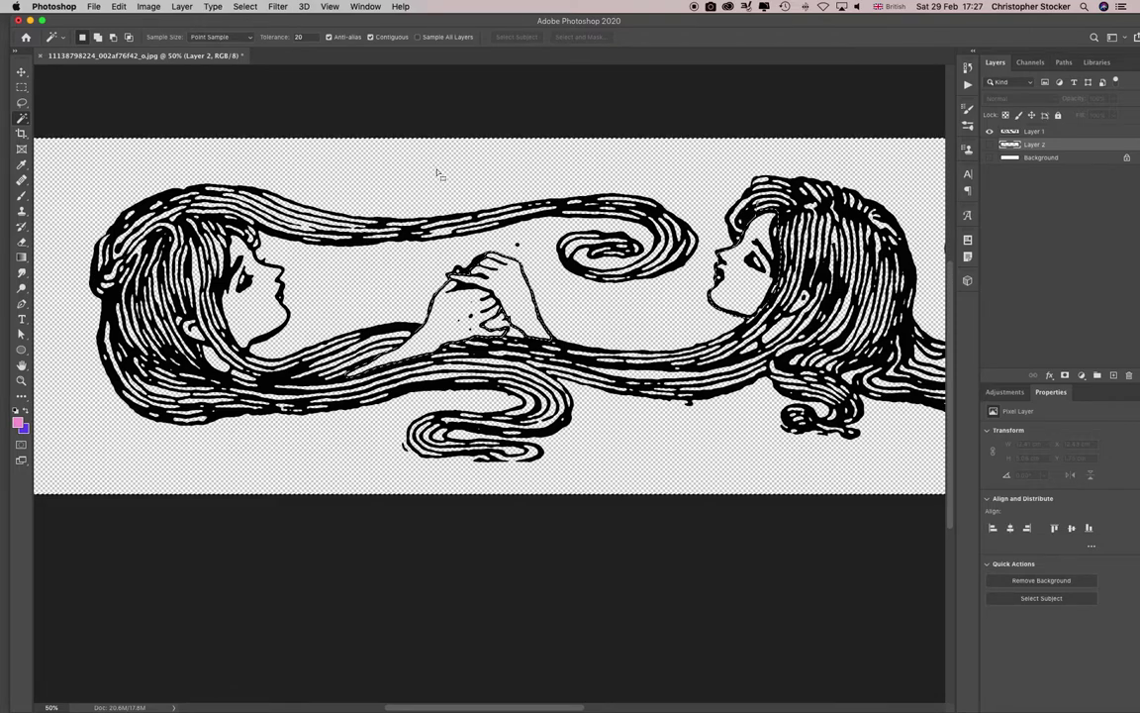
scroll(474, 204, down, 1)
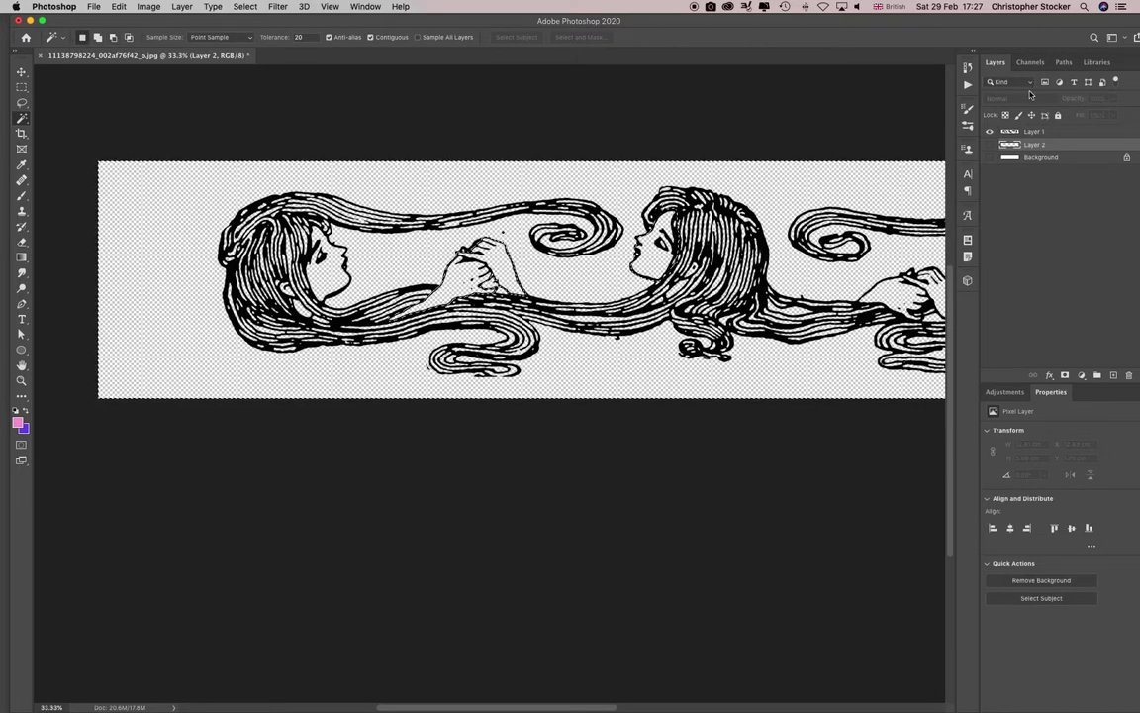
click(1015, 131)
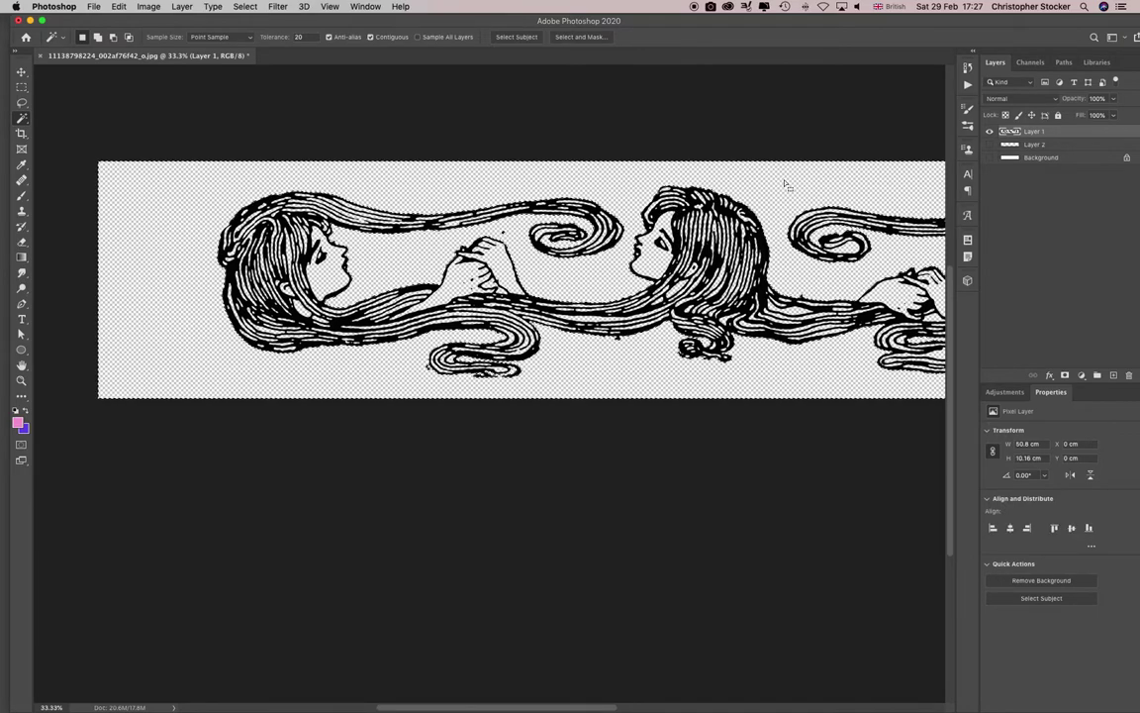
scroll(705, 267, down, 1)
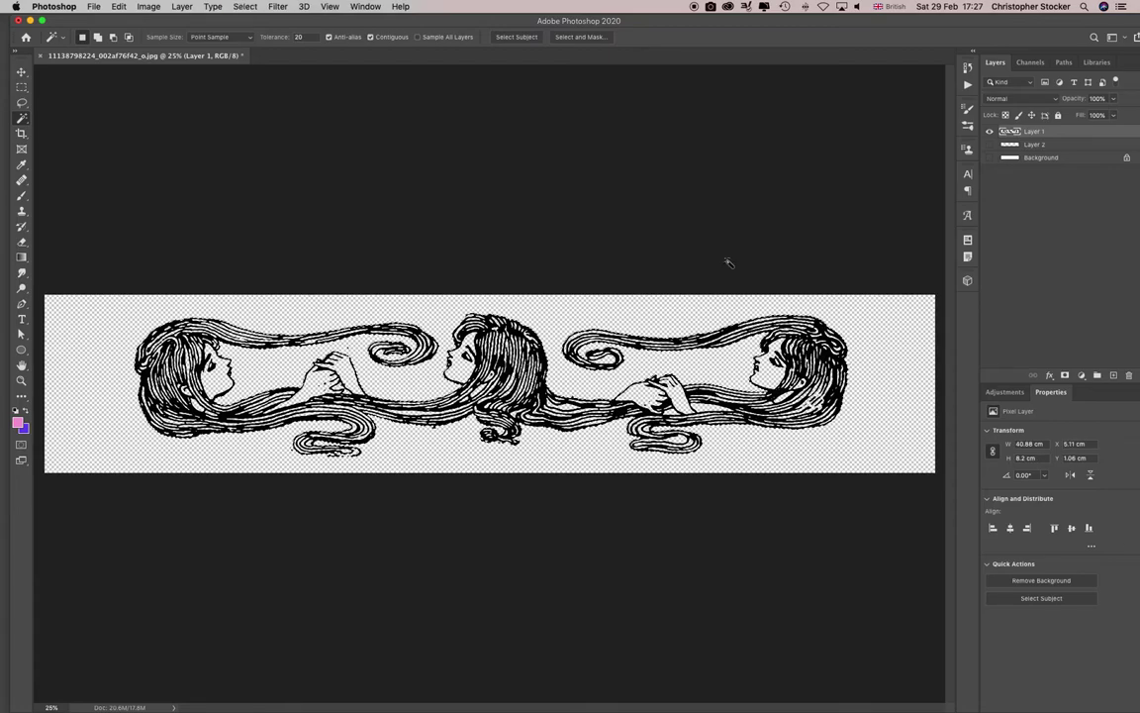
click(989, 144)
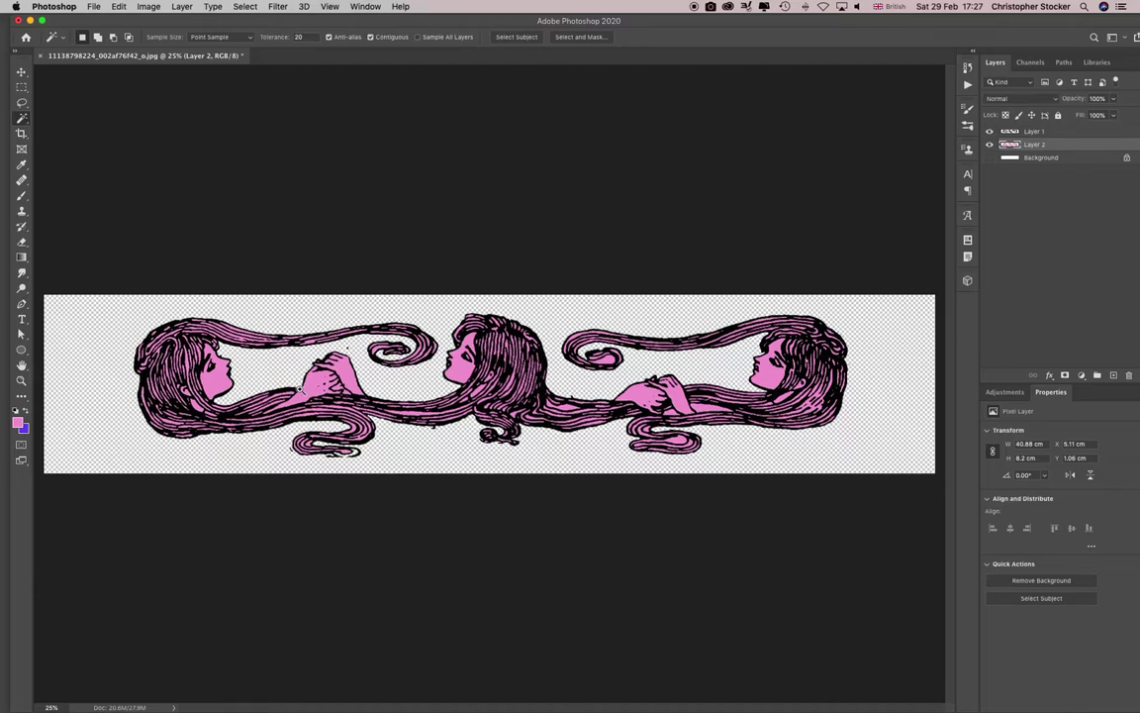
scroll(299, 390, up, 1)
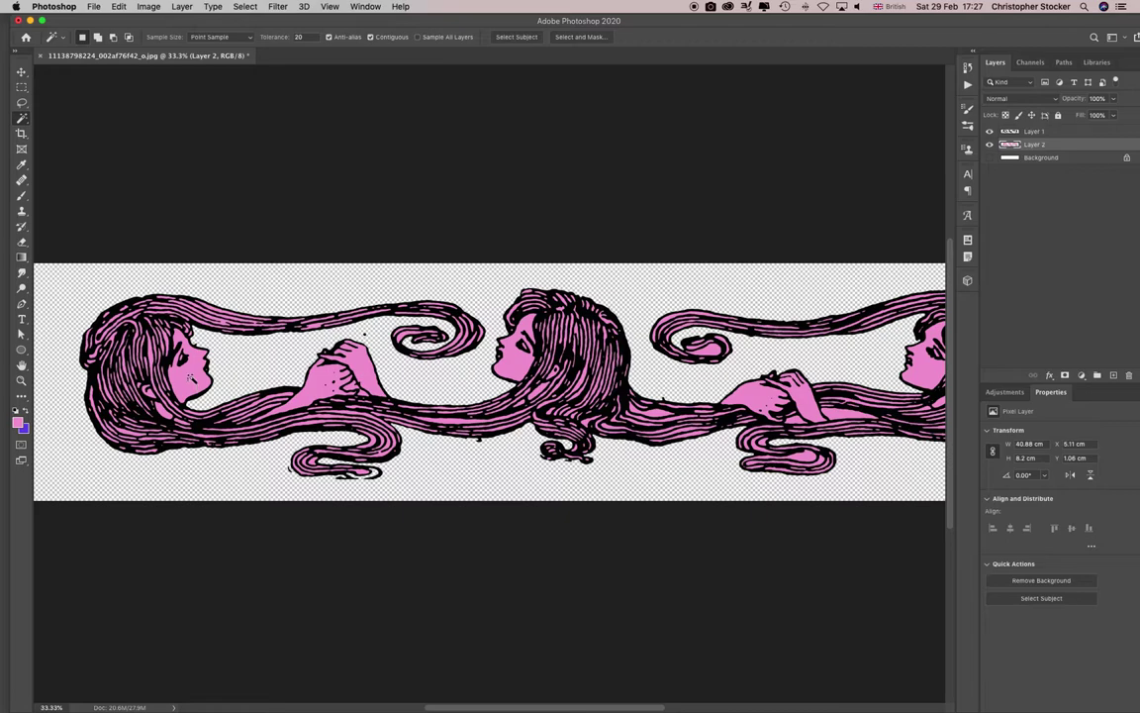
- Magic-wand the hair regions on Layer 1, adjust the selection, then make Layer 2 active
click(1002, 133)
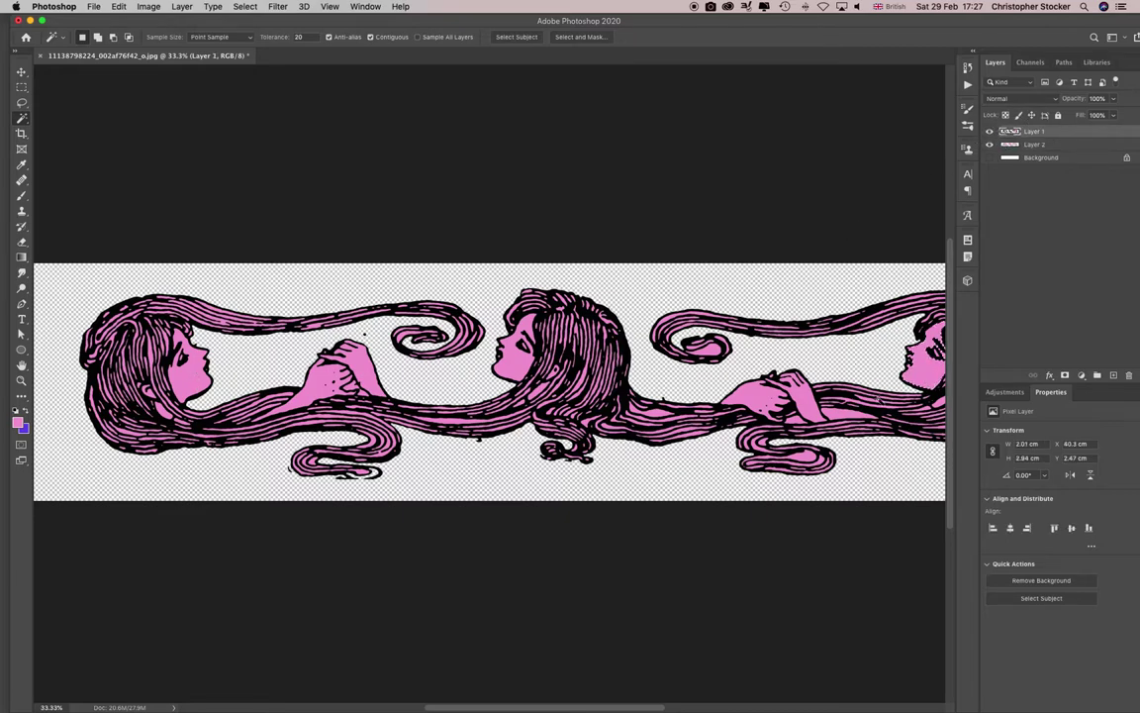
click(840, 317)
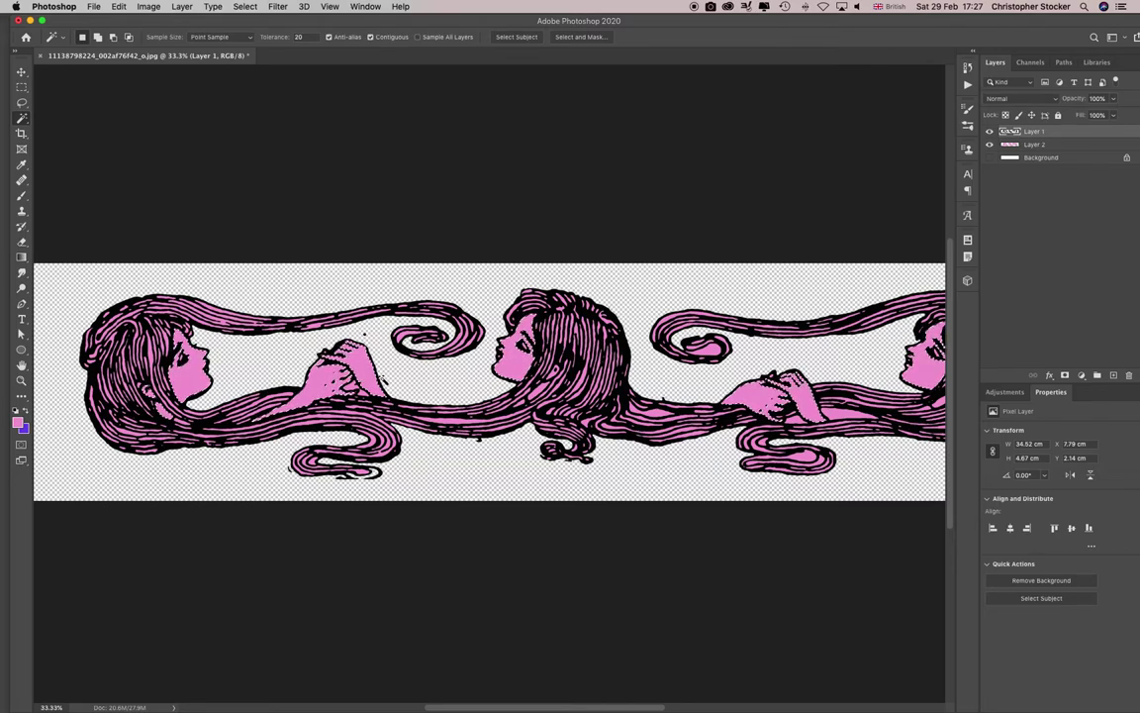
key(super+a)
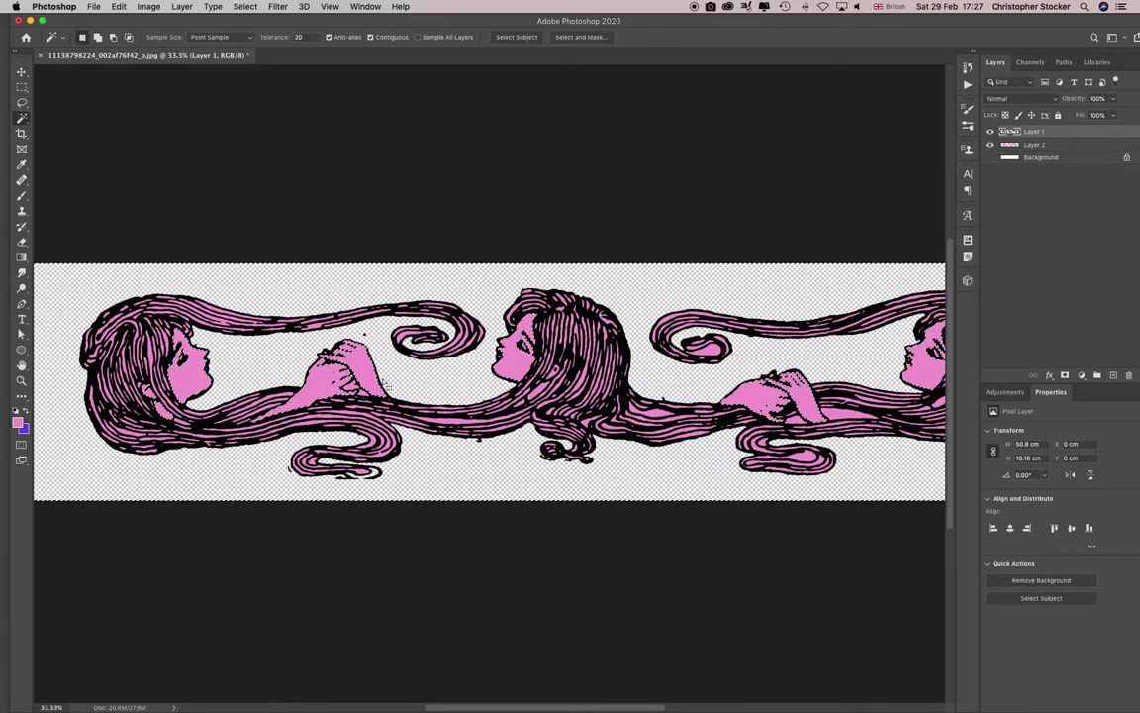
click(1010, 146)
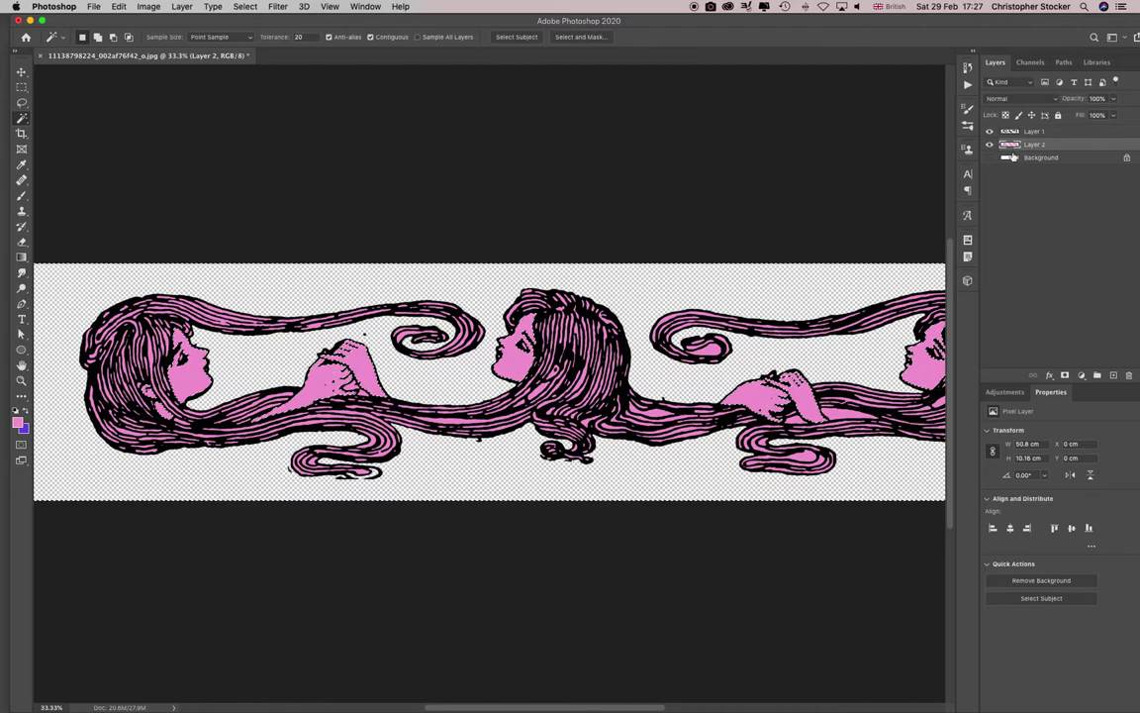
- Apply Hue/Saturation with Hue -65 to turn the hair lavender purple, then zoom out
key(super+u)
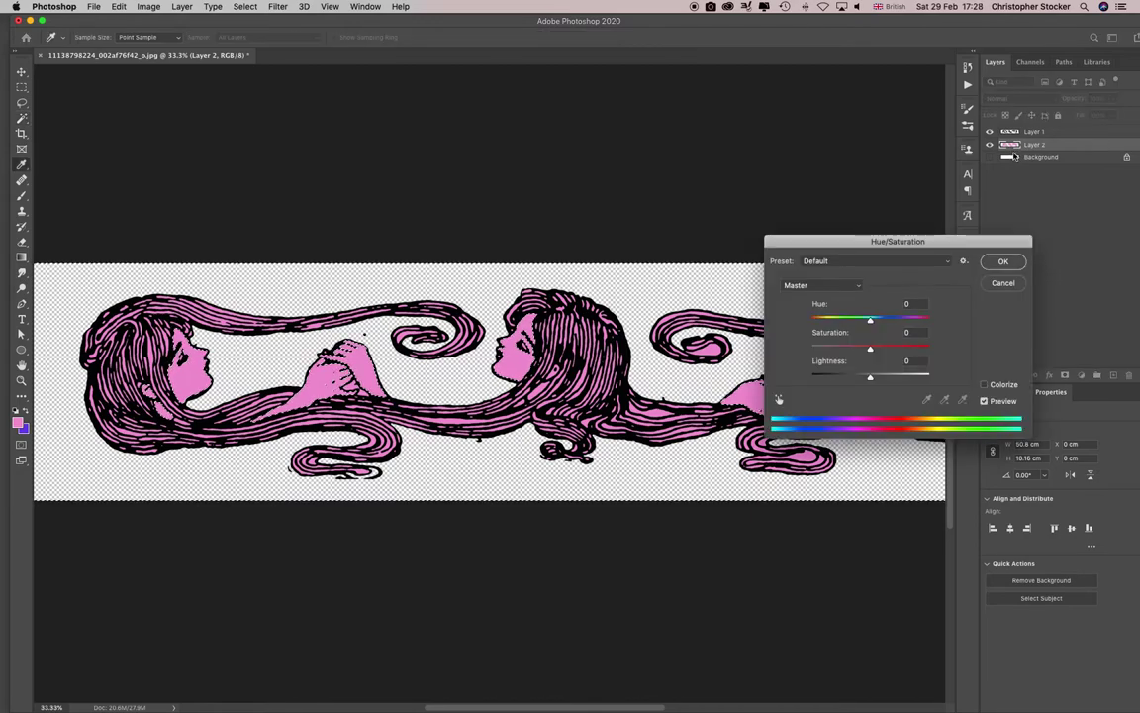
mouse_move(870, 319)
mouse_down()
mouse_move(837, 319)
mouse_move(851, 319)
mouse_up()
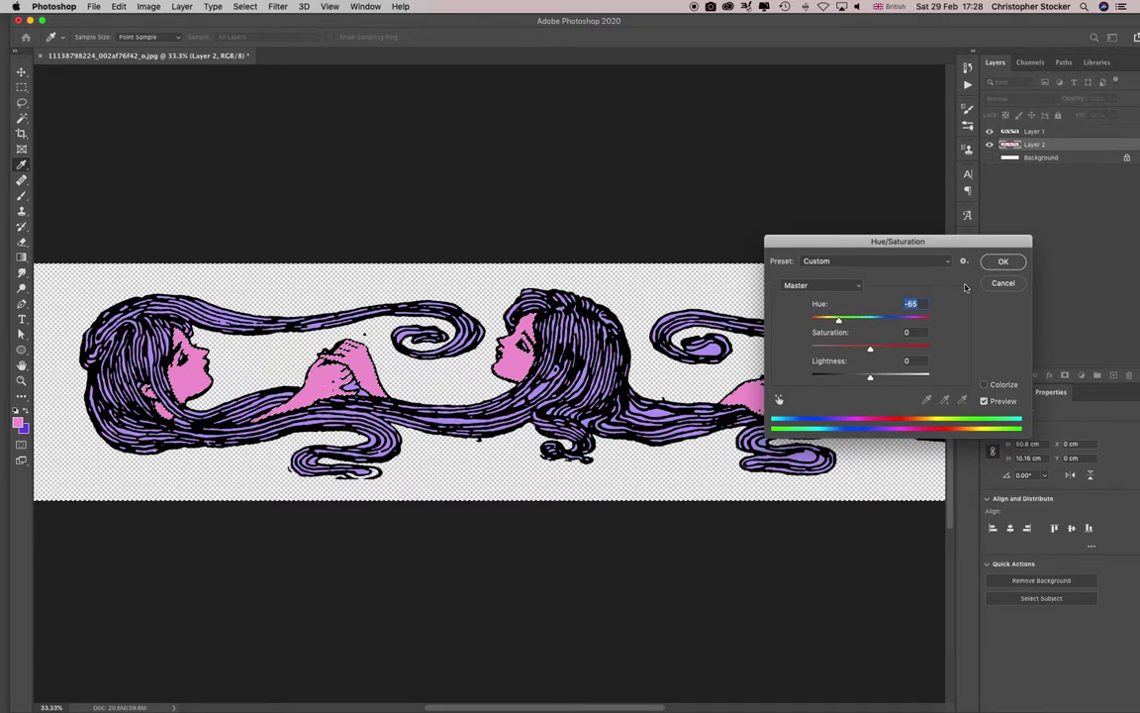
key(Return)
key(w)
click(705, 345)
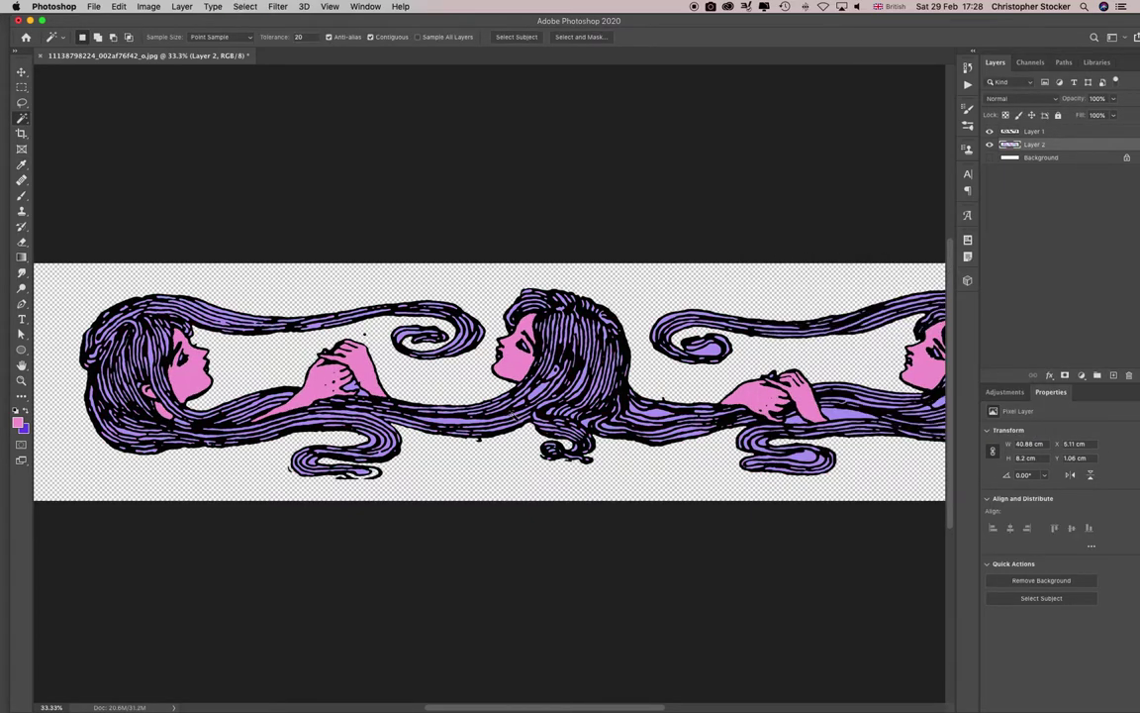
key(super+minus)
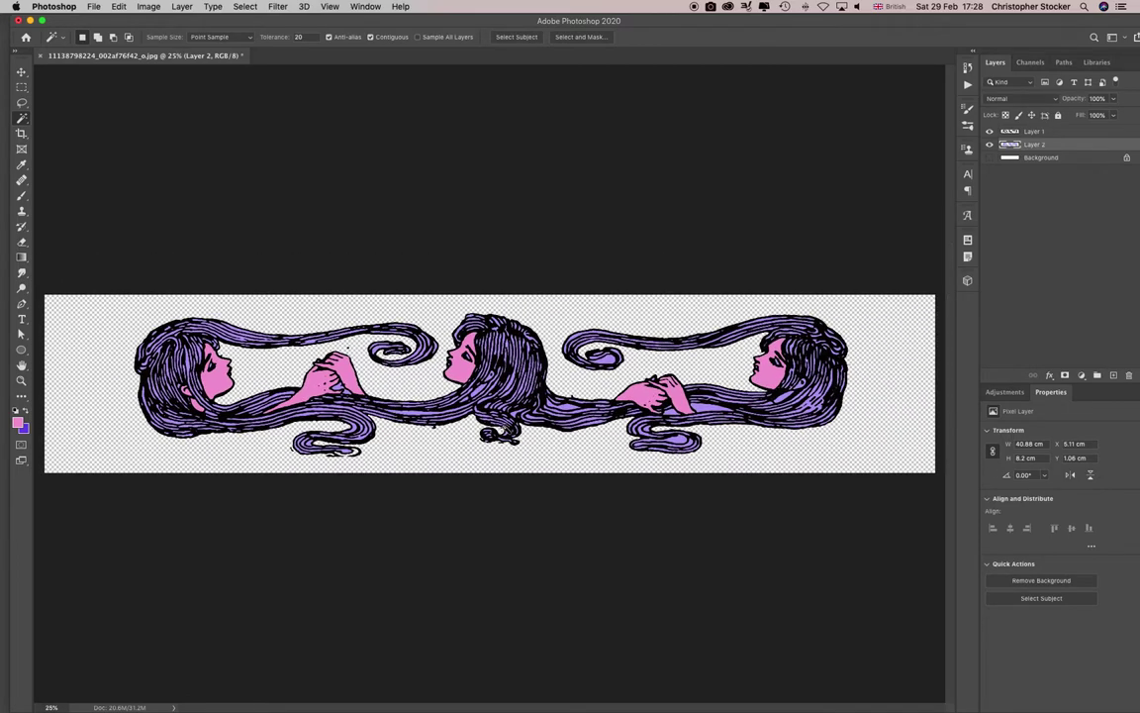
- Magic-wand several hair strands on Layer 1, then clear the selection
click(1013, 133)
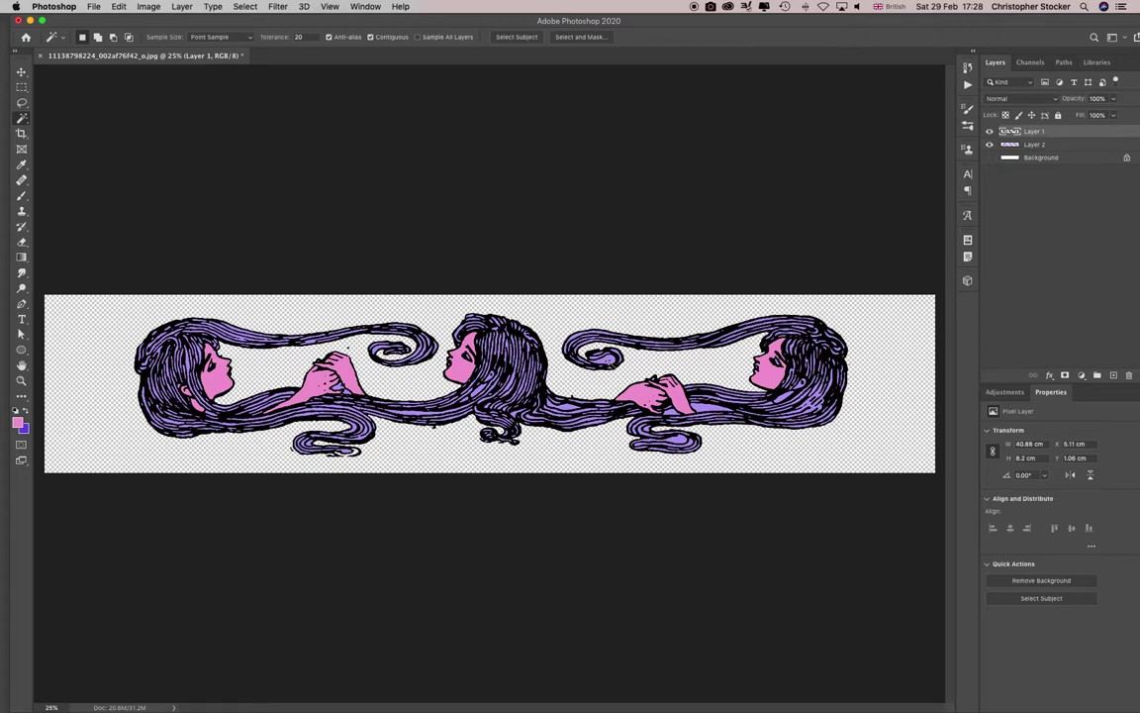
click(608, 366)
key(shift)
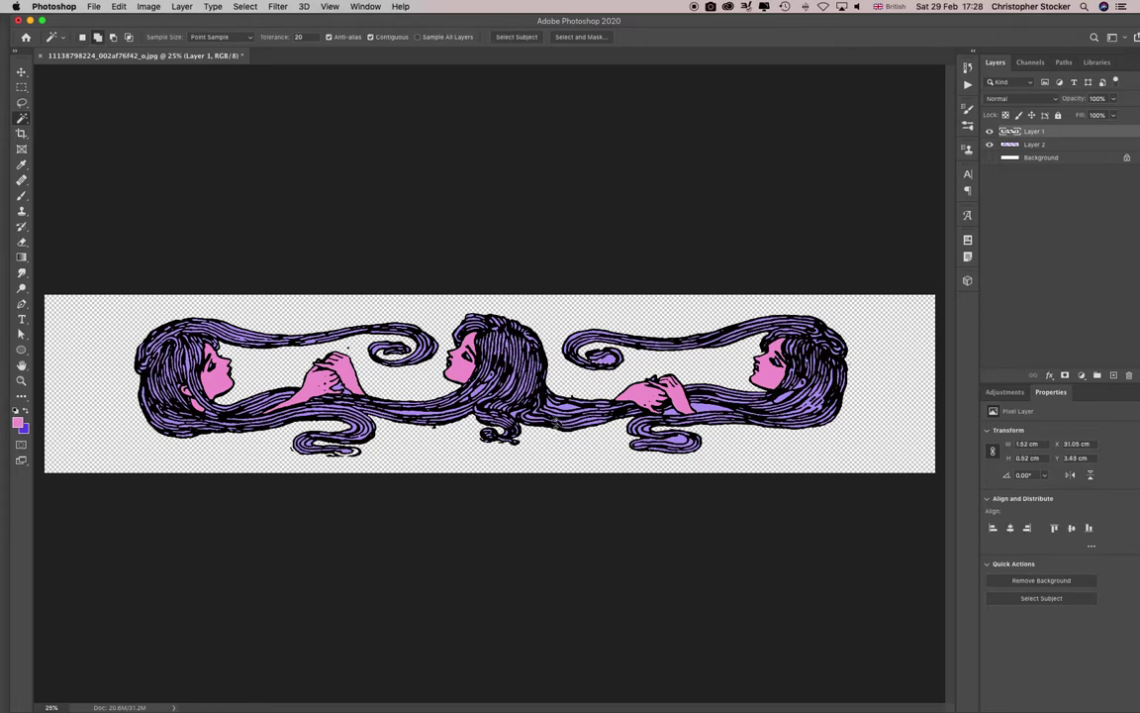
shift+click(570, 406)
shift+click(252, 423)
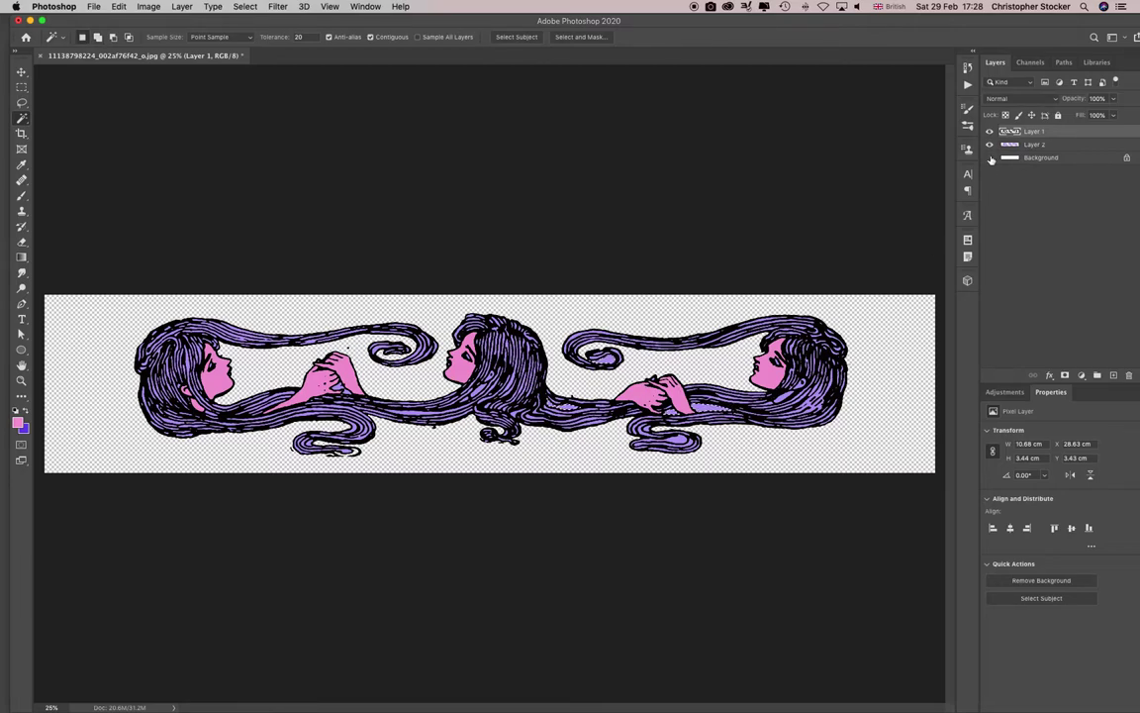
drag(1010, 146, 1010, 147)
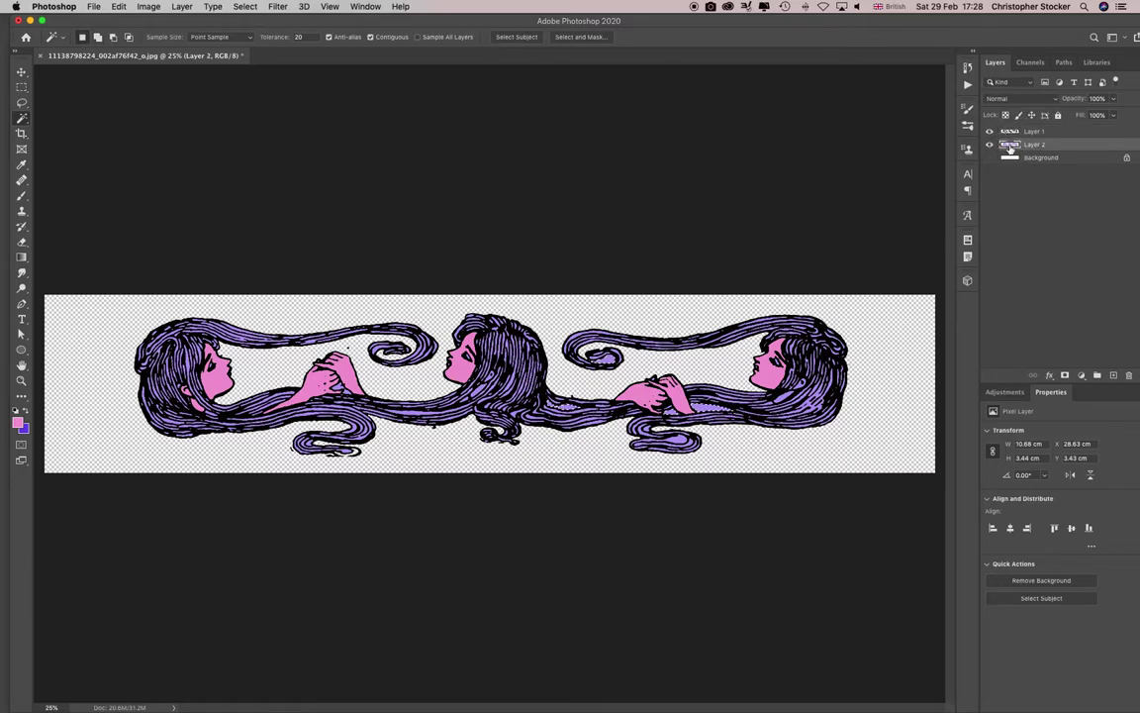
key(super+d)
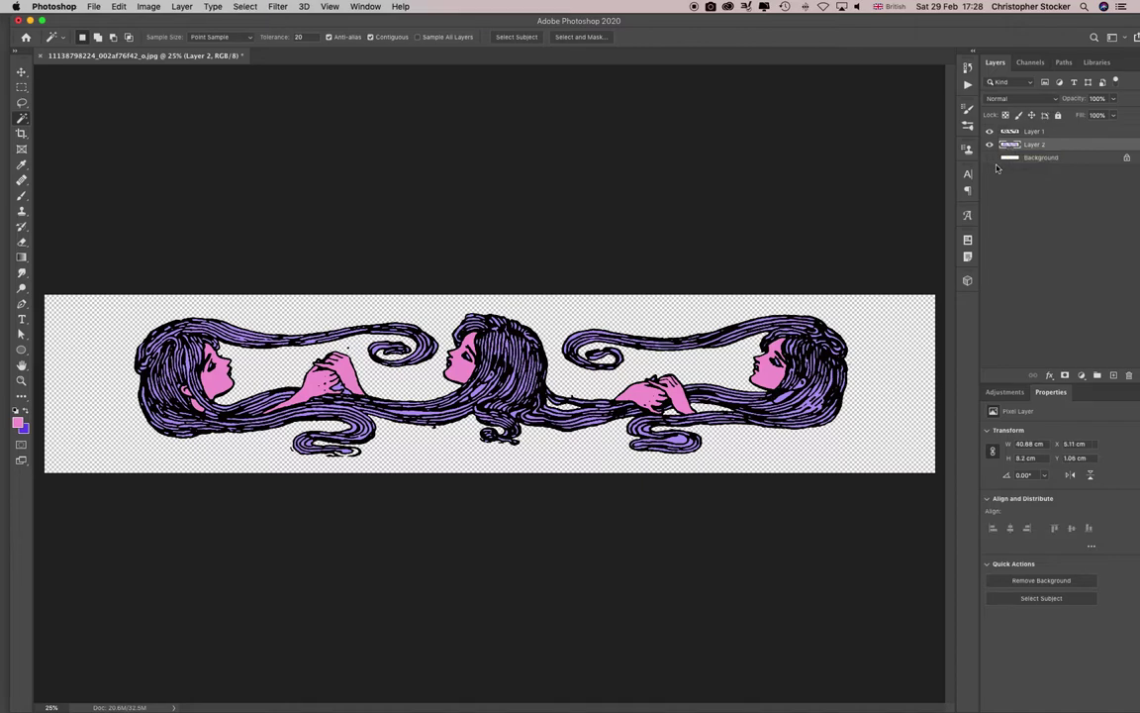
- Show the Background layer, reset colours, fill it black, then restore it to white
click(990, 158)
click(1011, 158)
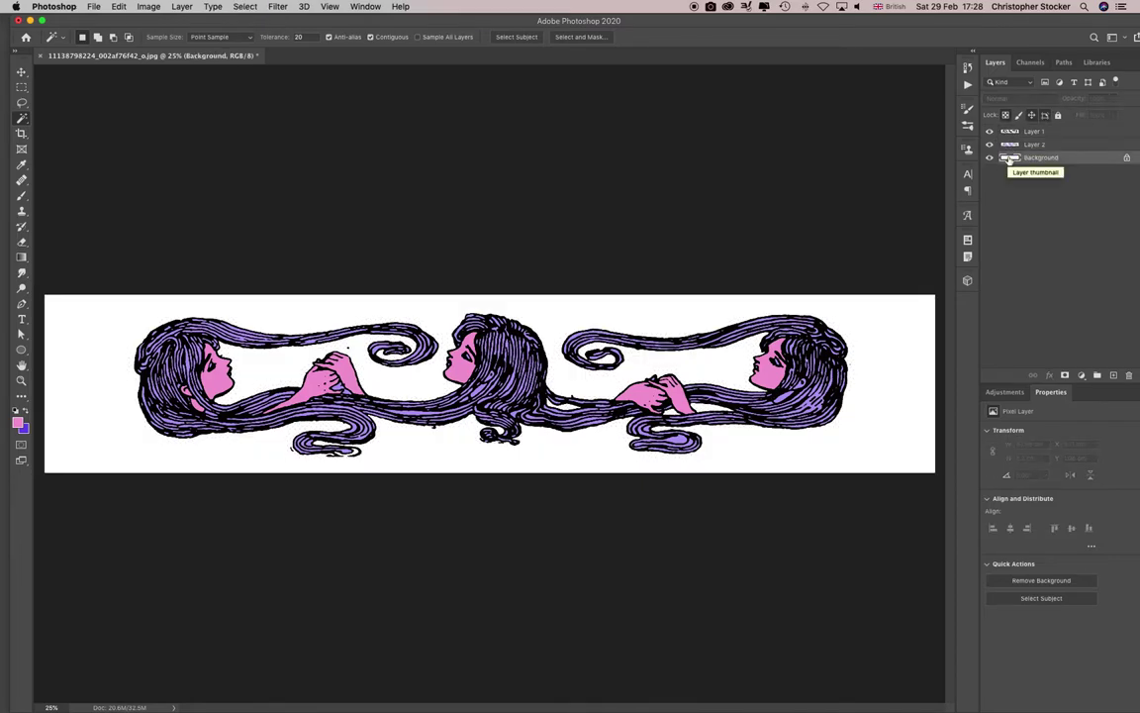
key(d)
key(alt+BackSpace)
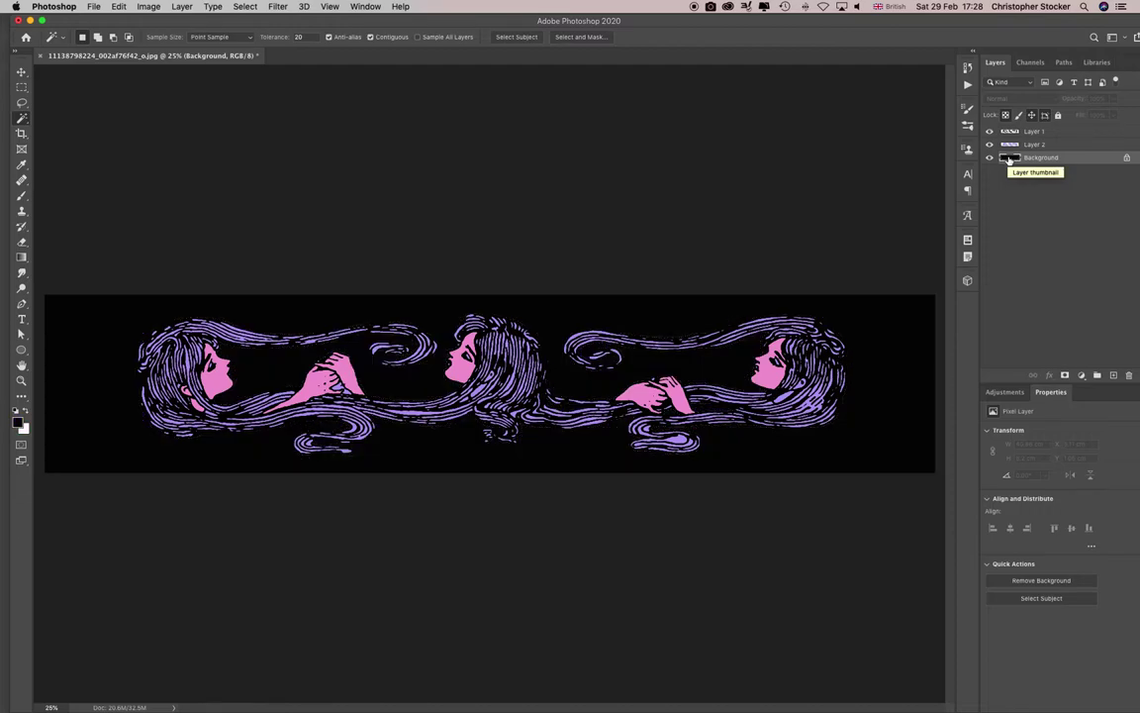
key(super+BackSpace)
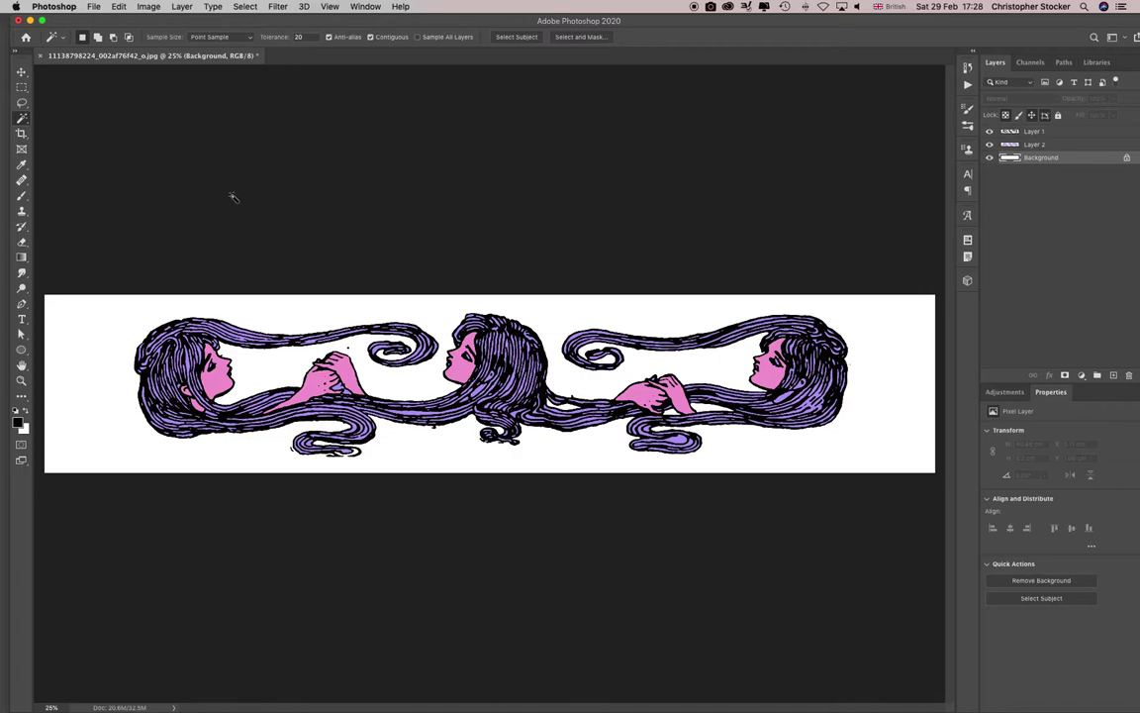
- On Layer 1, select the two purple patches between the clasped fingers
scroll(236, 368, up, 5)
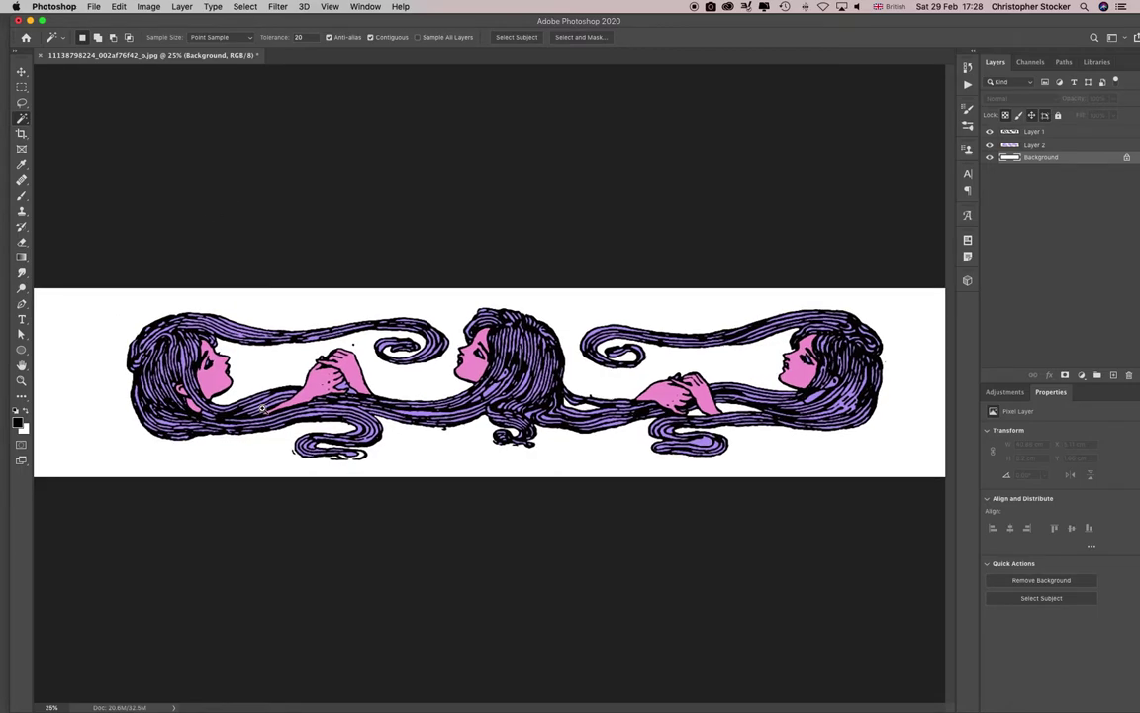
scroll(330, 386, up, 8)
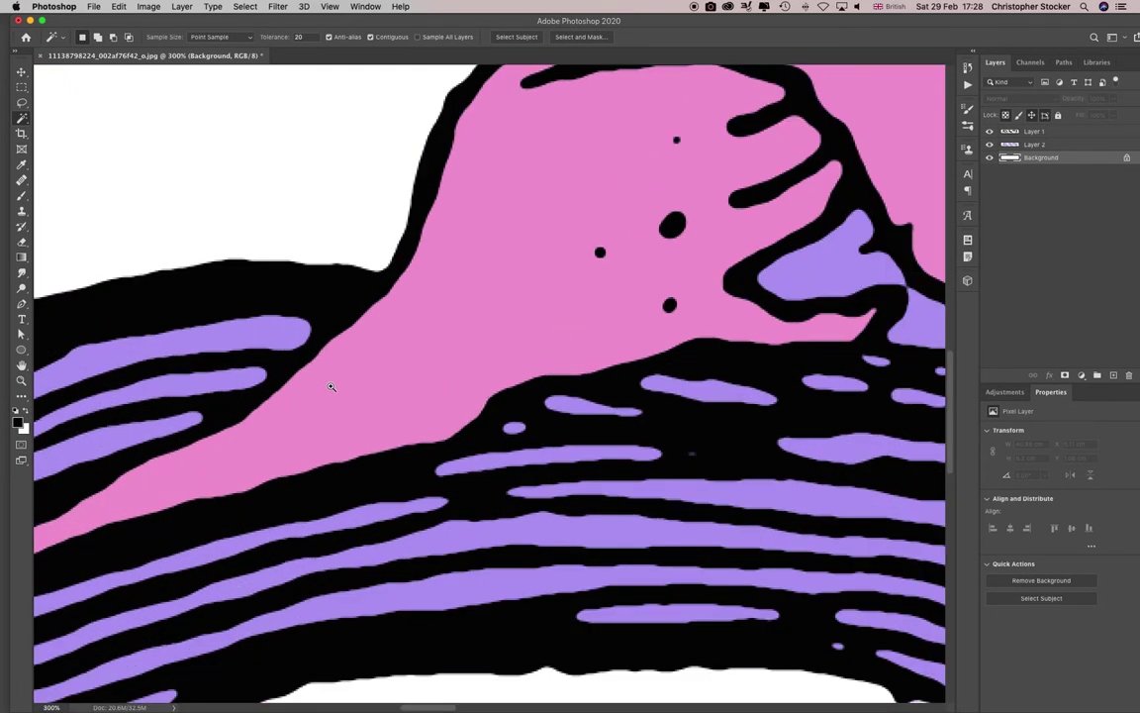
scroll(331, 386, down, 3)
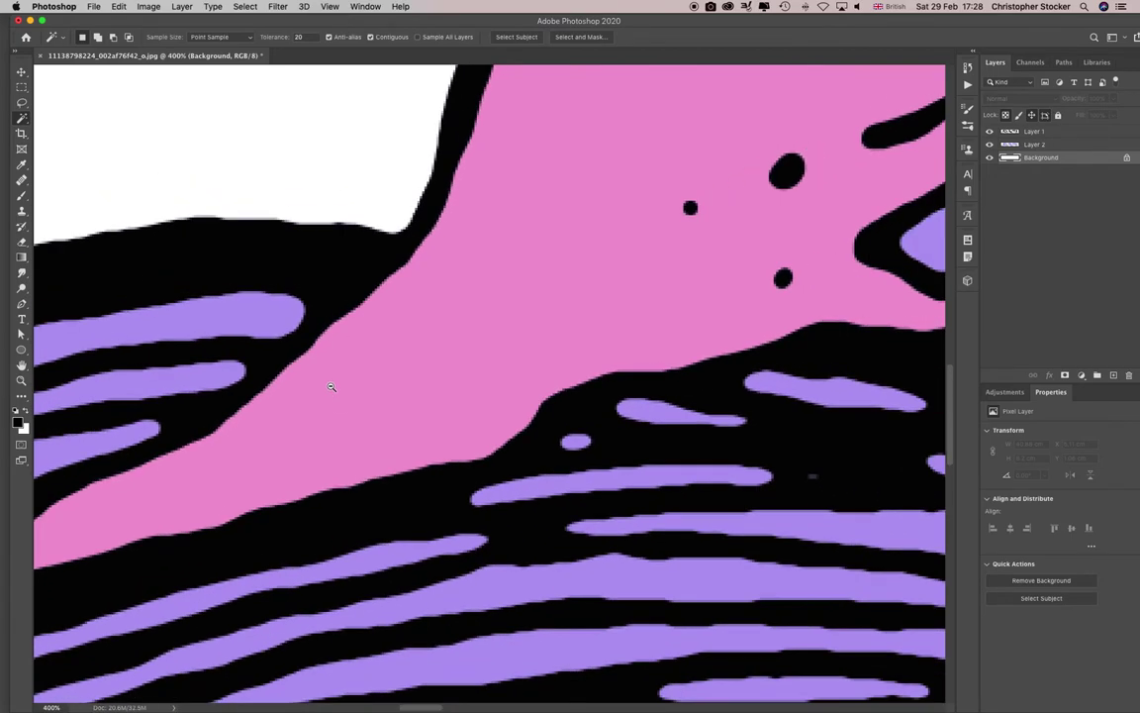
scroll(331, 387, down, 3)
scroll(348, 382, up, 2)
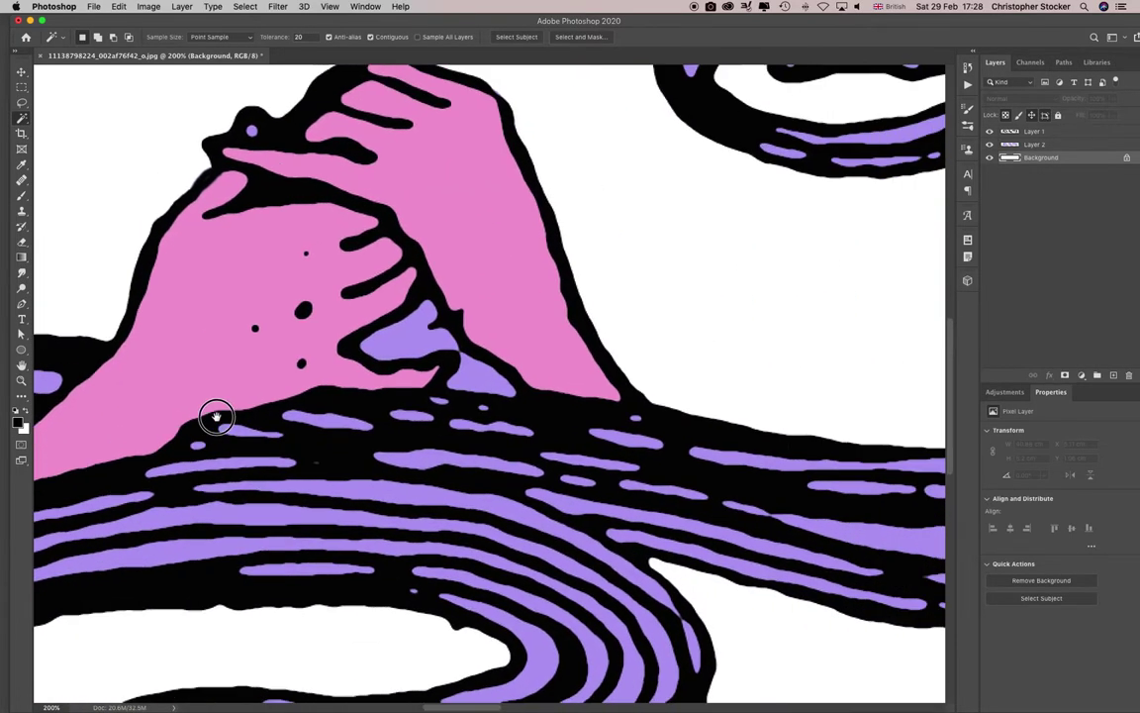
drag(214, 414, 184, 420)
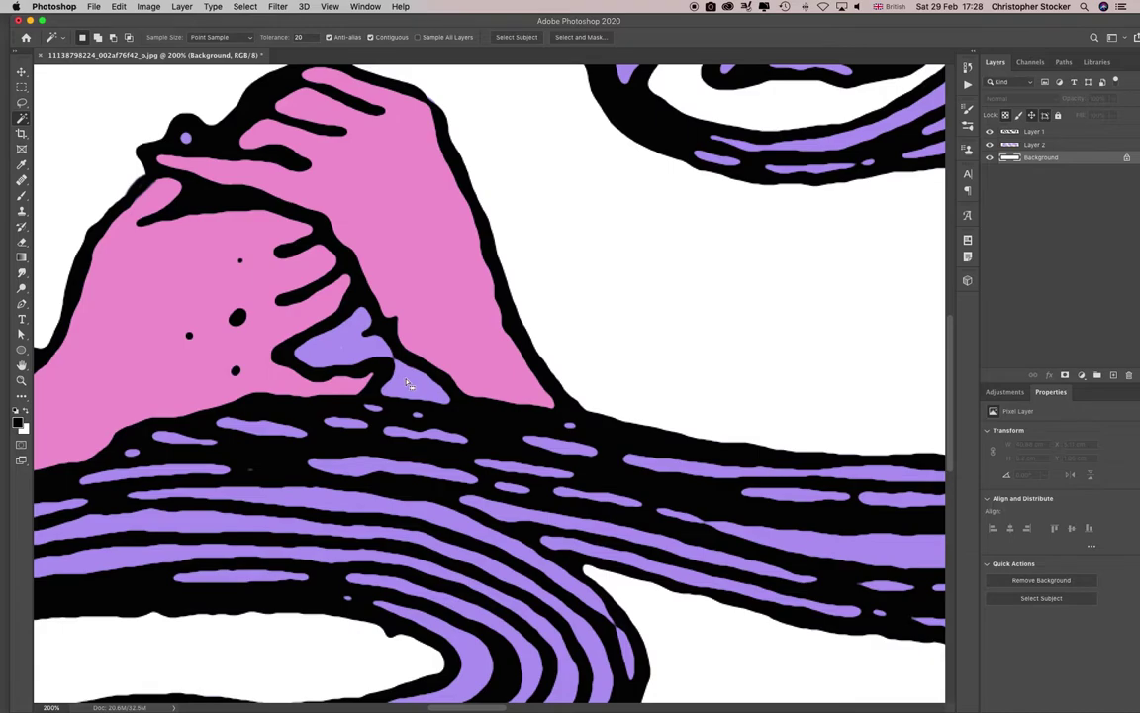
click(1000, 135)
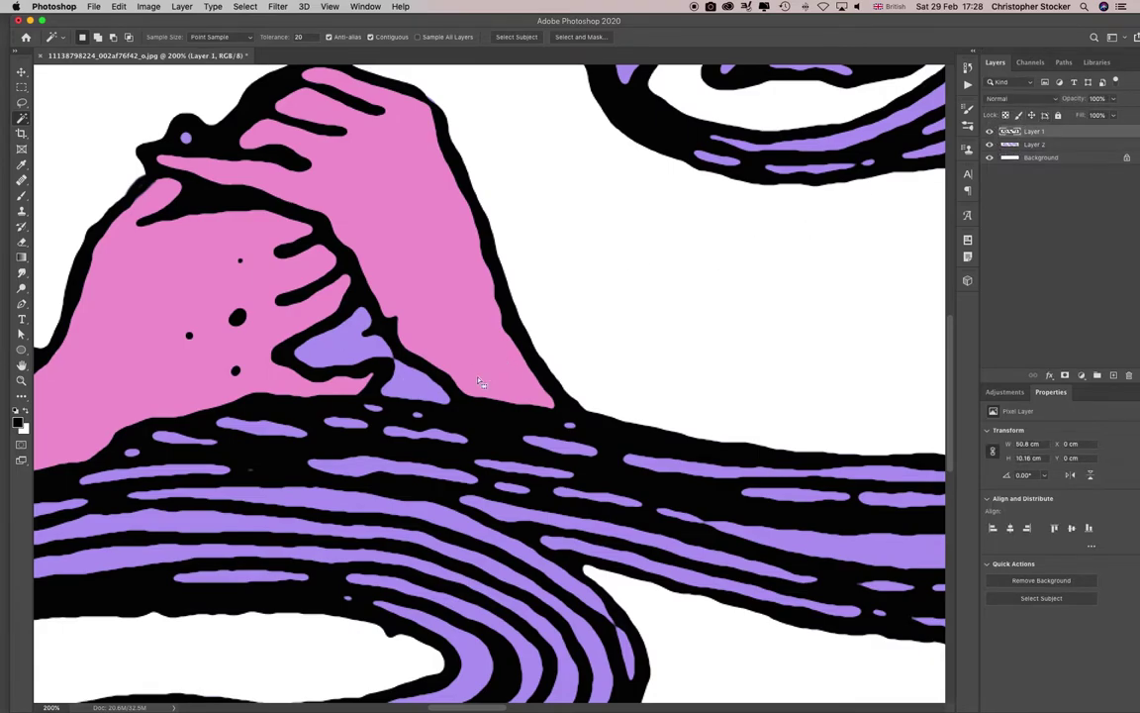
click(374, 365)
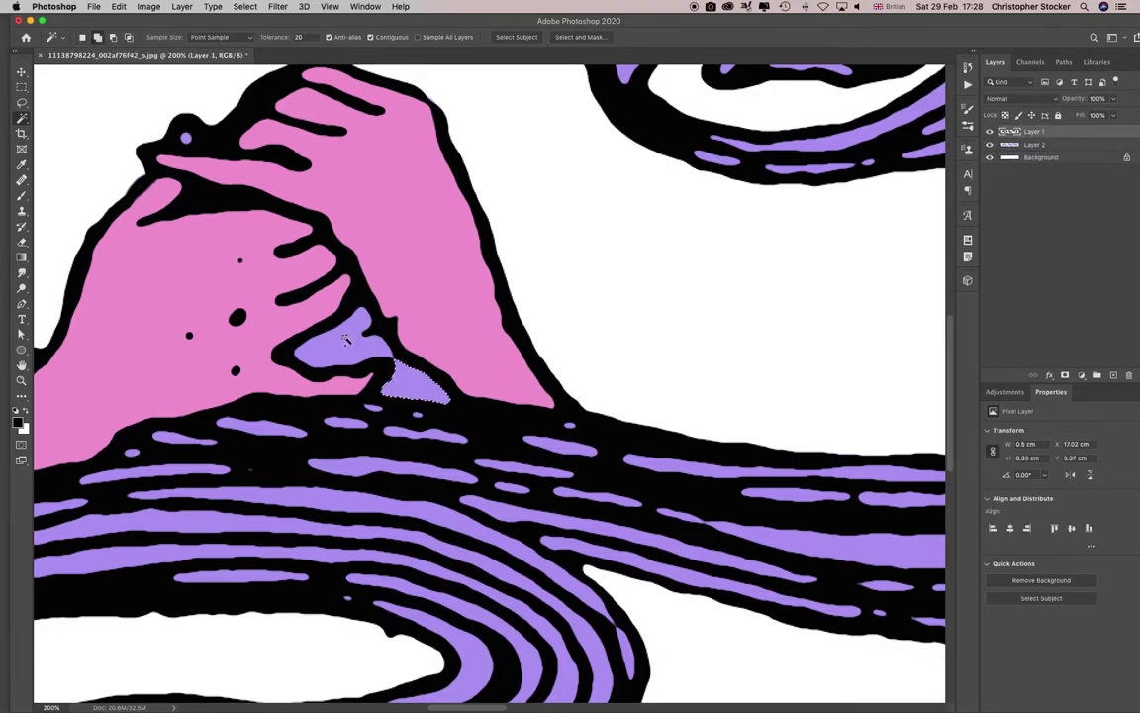
shift+click(346, 343)
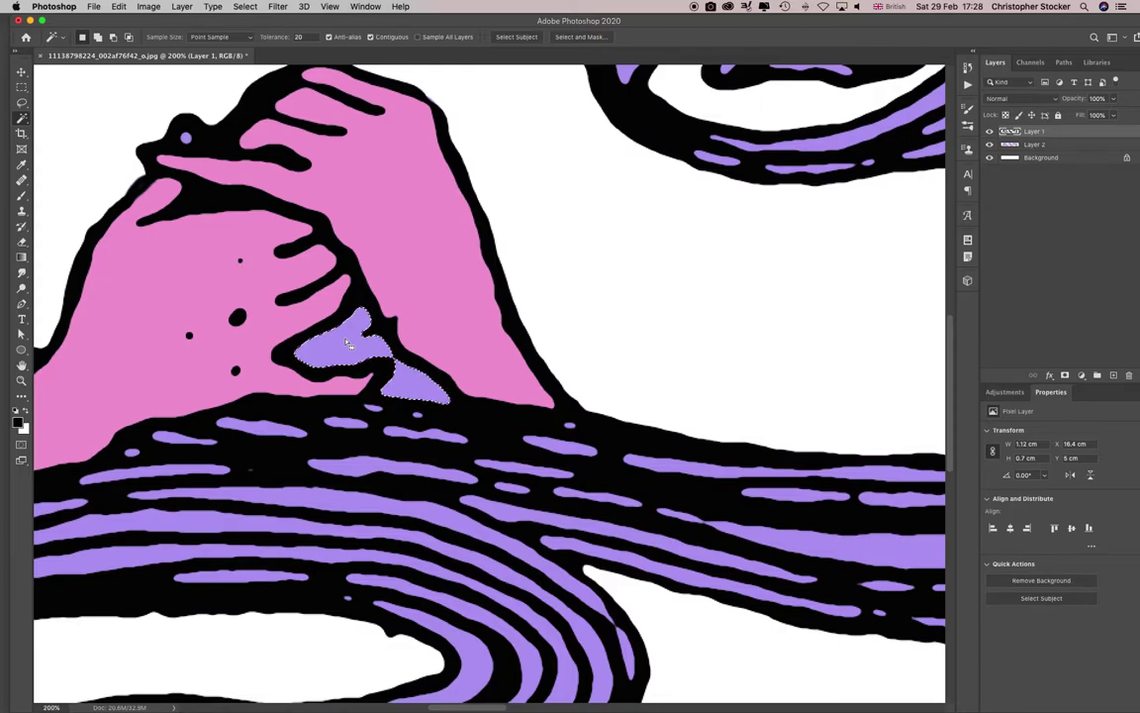
- Switch to Layer 2, fit the image in the window, and deselect the finger gap
click(1012, 145)
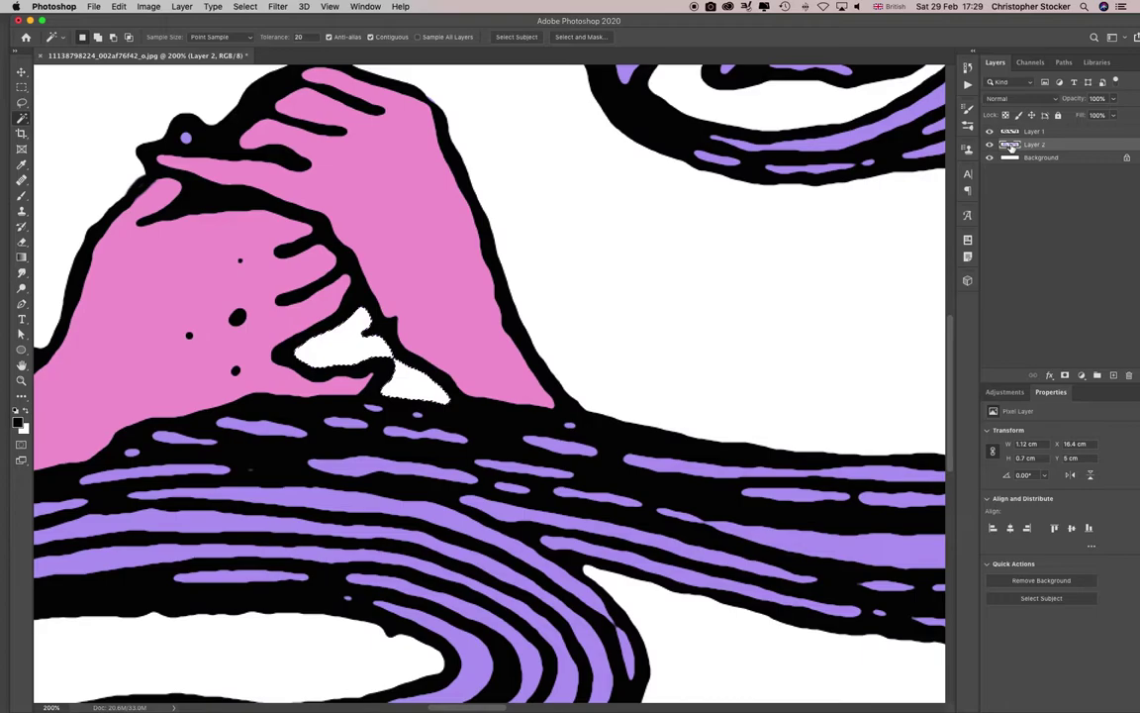
key(super+0)
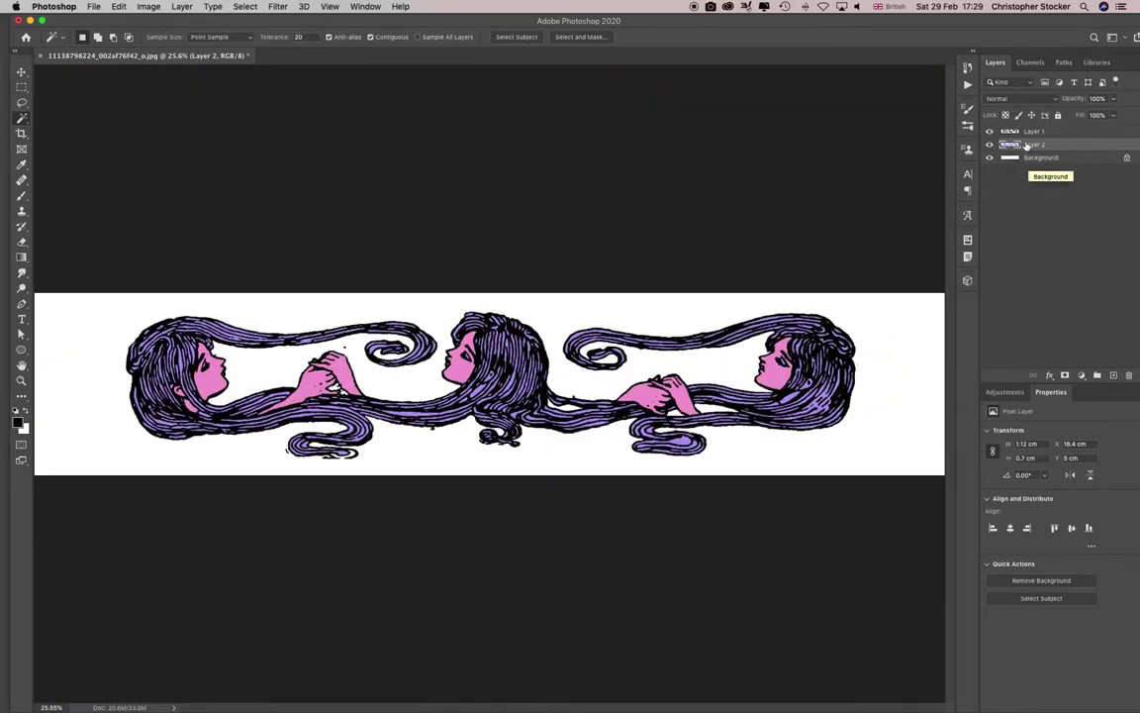
key(super+d)
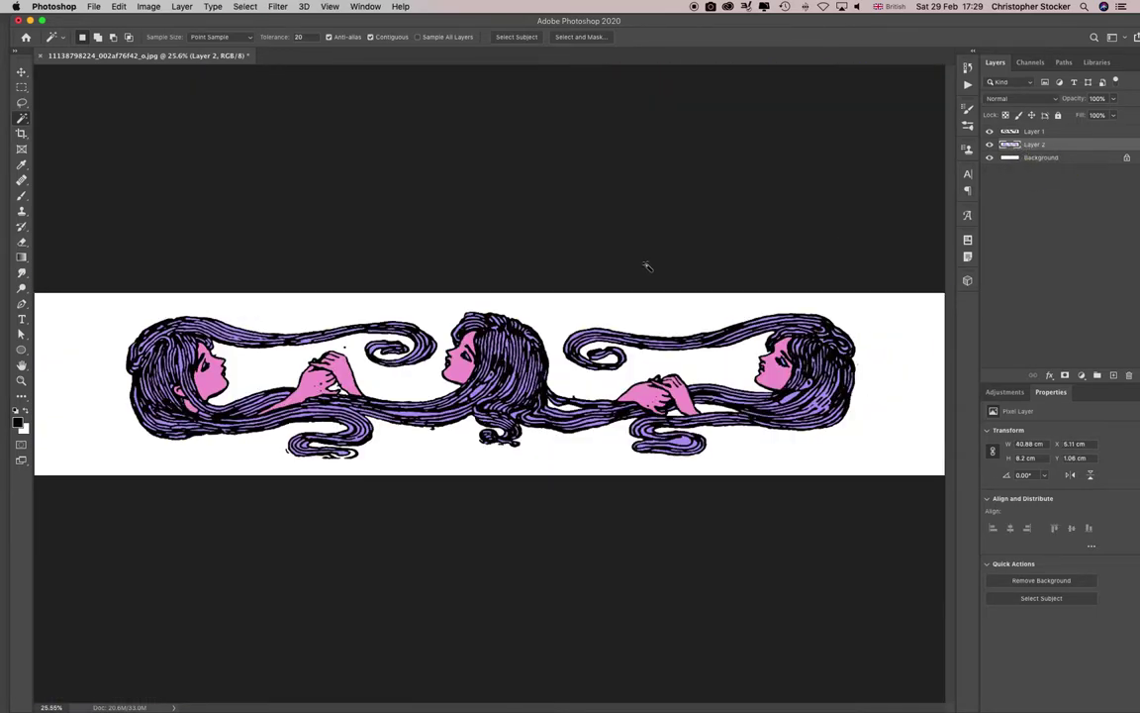
drag(369, 461, 603, 305)
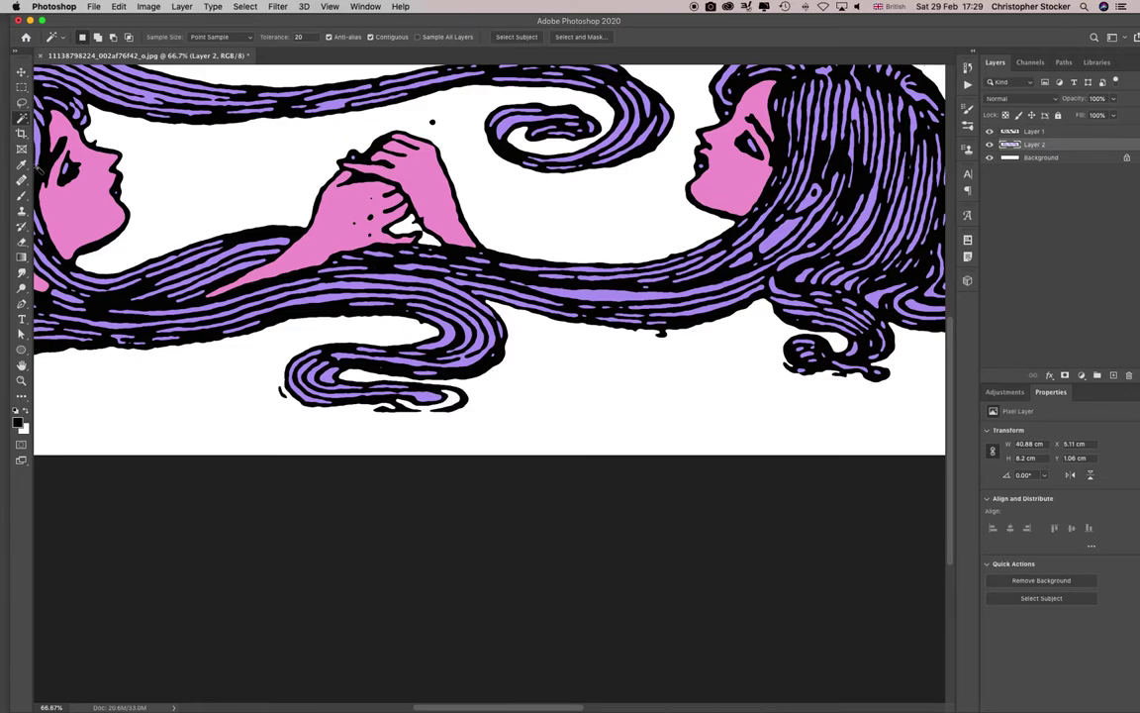
- Lasso the unpainted tip of the lower hair curl and sample the purple hair colour
click(20, 102)
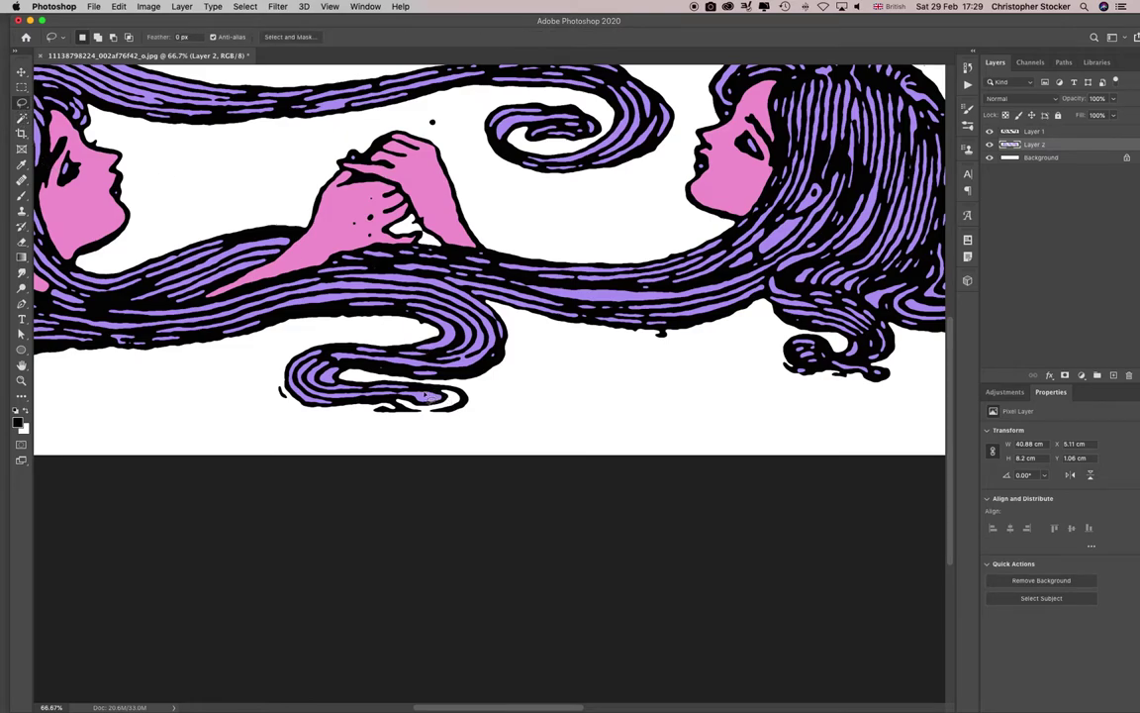
mouse_move(427, 389)
mouse_down()
mouse_move(461, 399)
mouse_move(401, 413)
mouse_move(379, 396)
mouse_up()
click(21, 164)
click(356, 251)
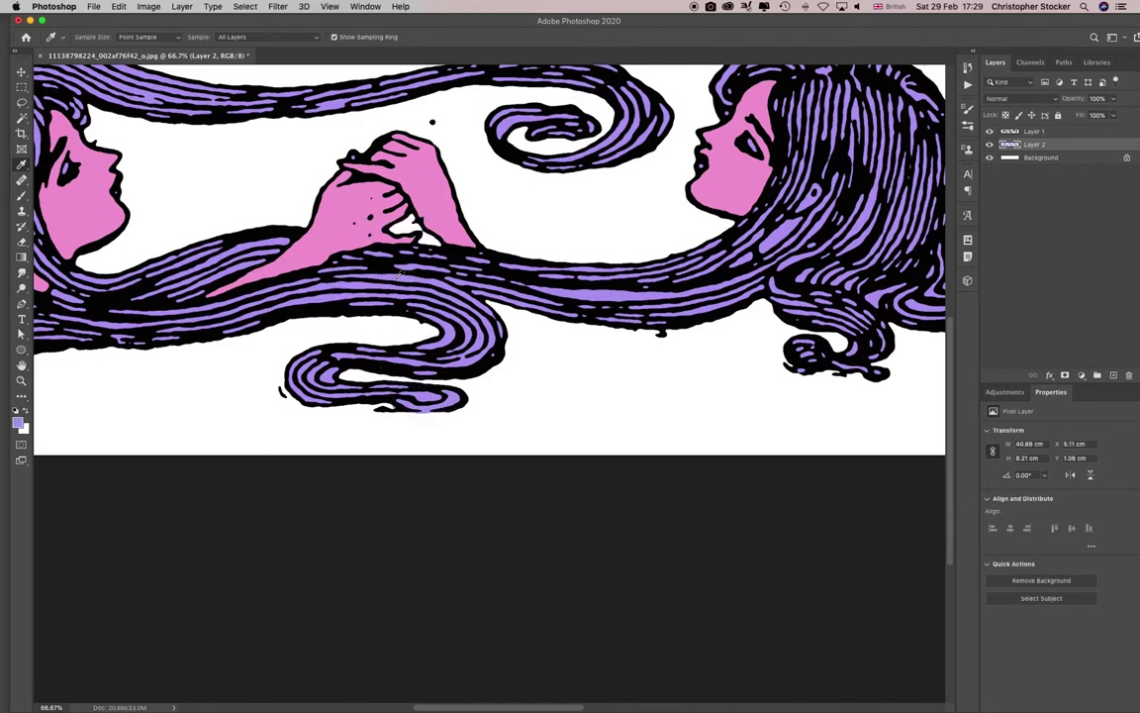
- Fit the image, hide and reshow the Layer 1 line art to check the fill, then select Layer 1
key(super+0)
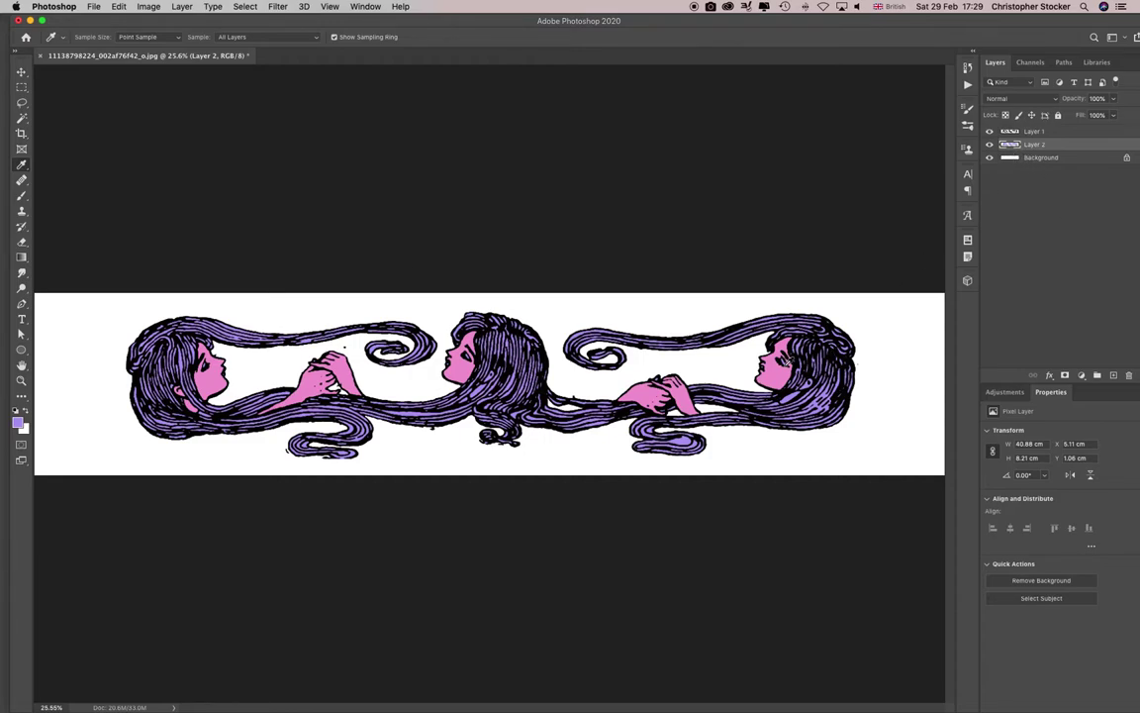
click(989, 130)
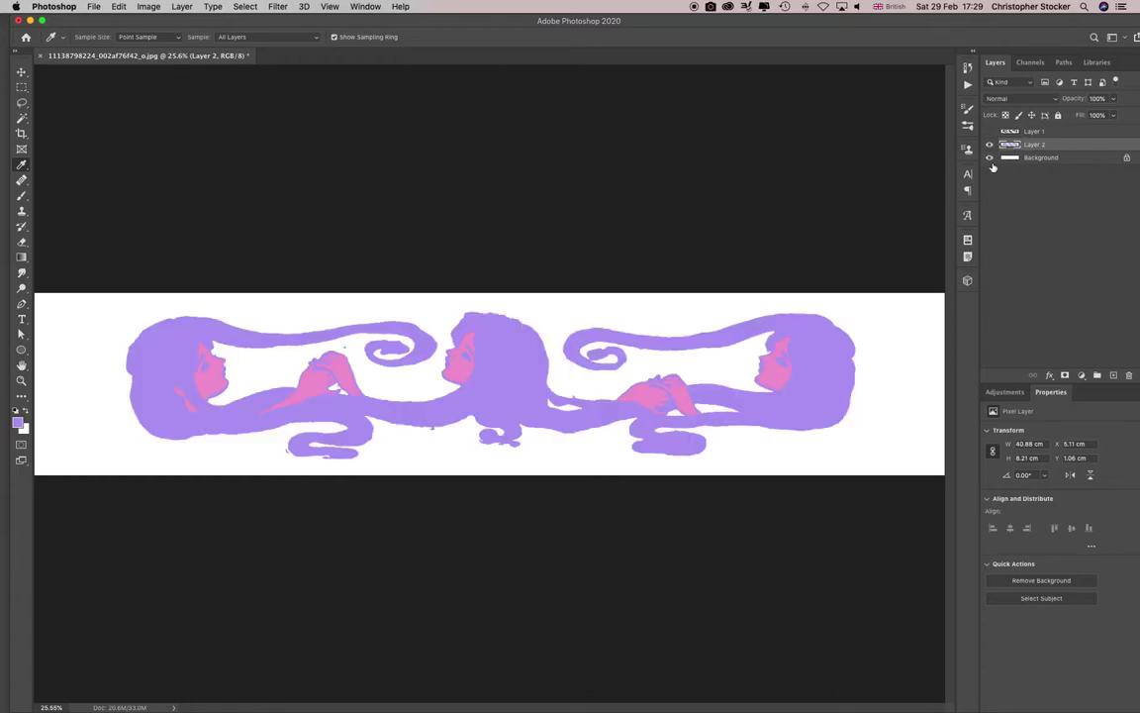
click(989, 131)
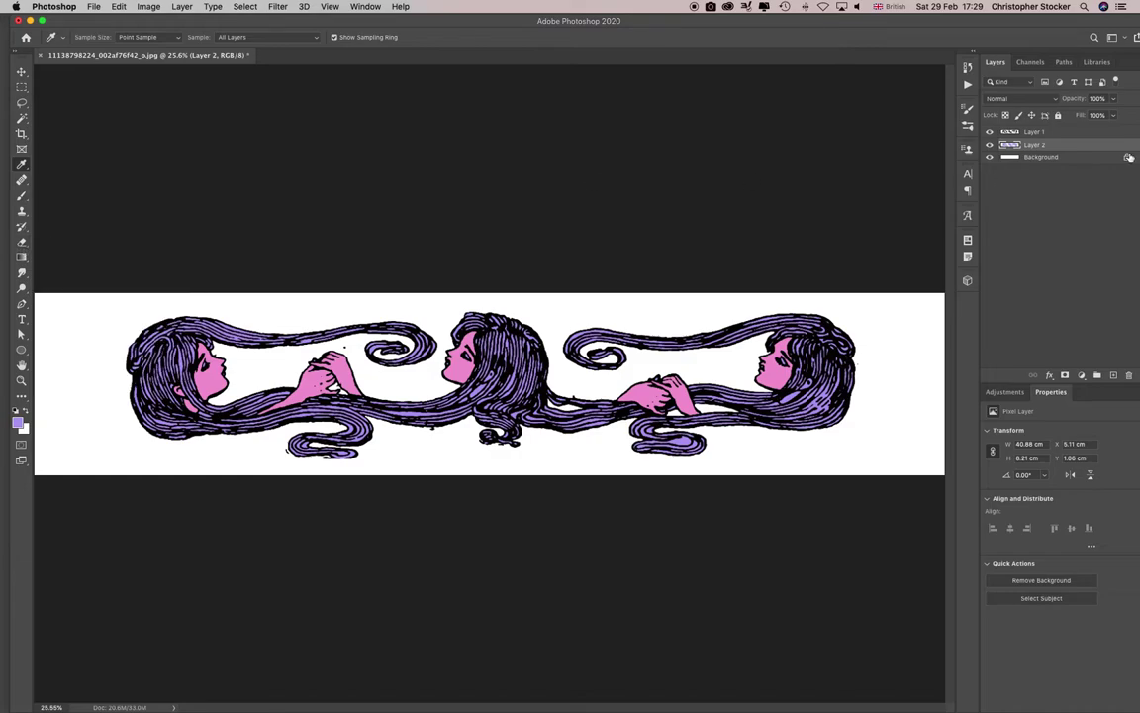
click(1011, 133)
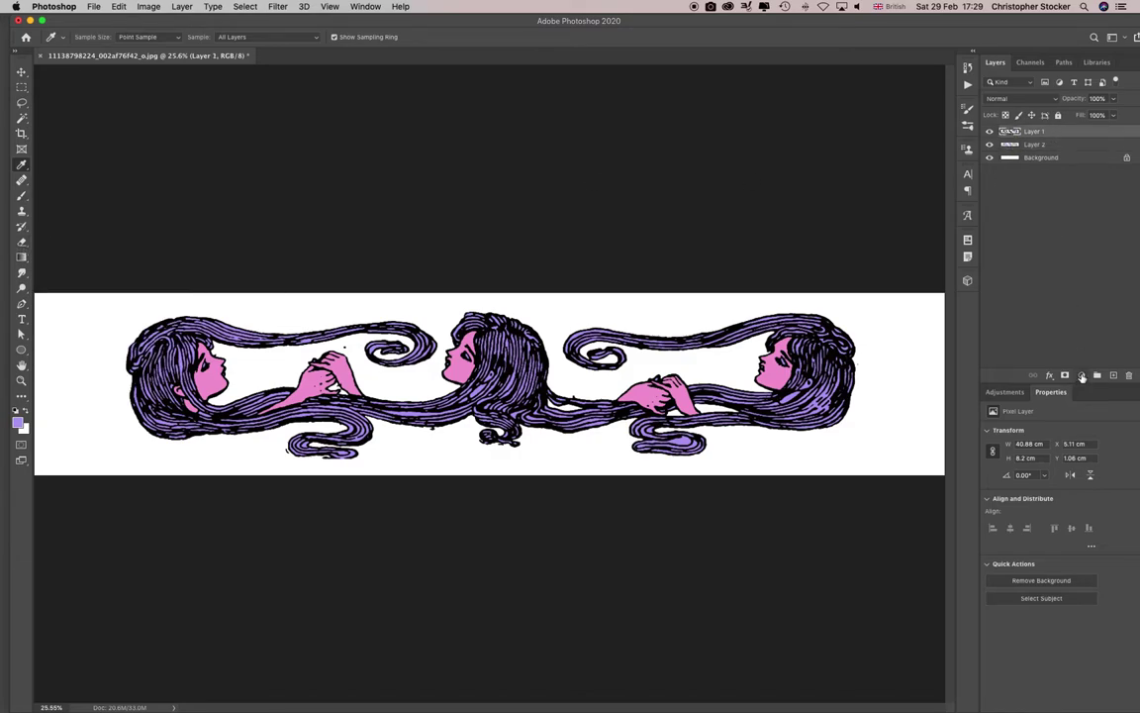
- Add a Hue/Saturation adjustment layer with Hue set to -44
click(1082, 376)
click(1002, 424)
drag(1061, 478, 1029, 481)
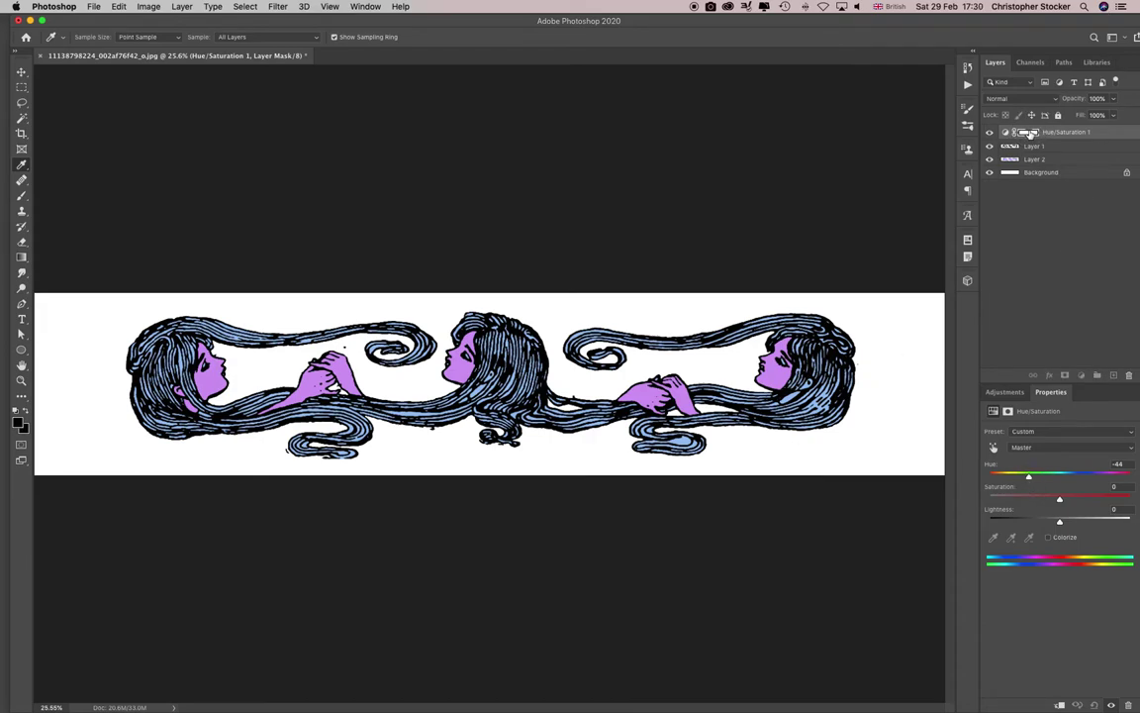
- Move the Hue/Saturation layer below Layer 1 and invert its mask to black
drag(1005, 134, 1018, 161)
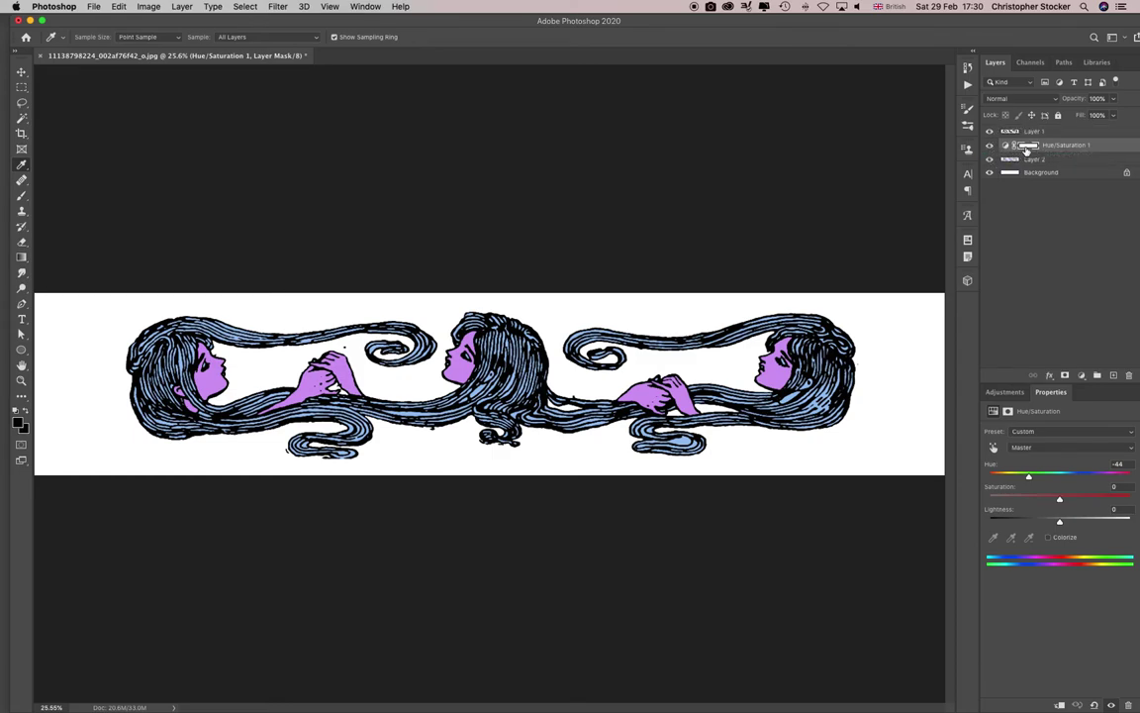
click(1027, 146)
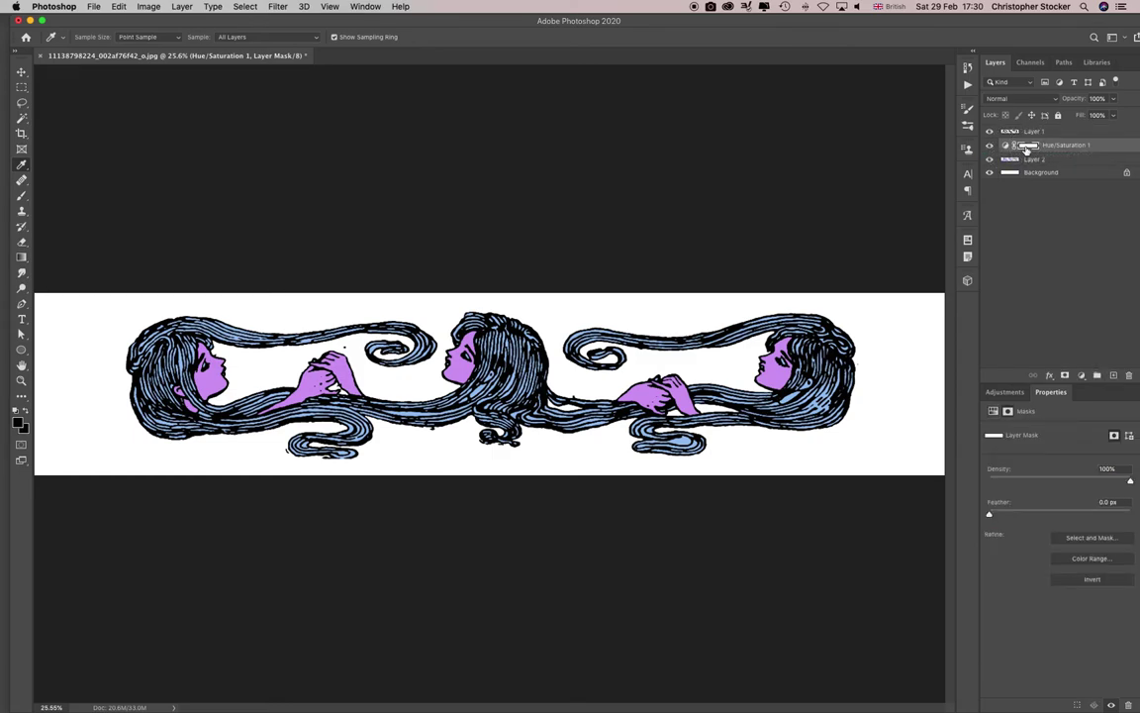
key(super+i)
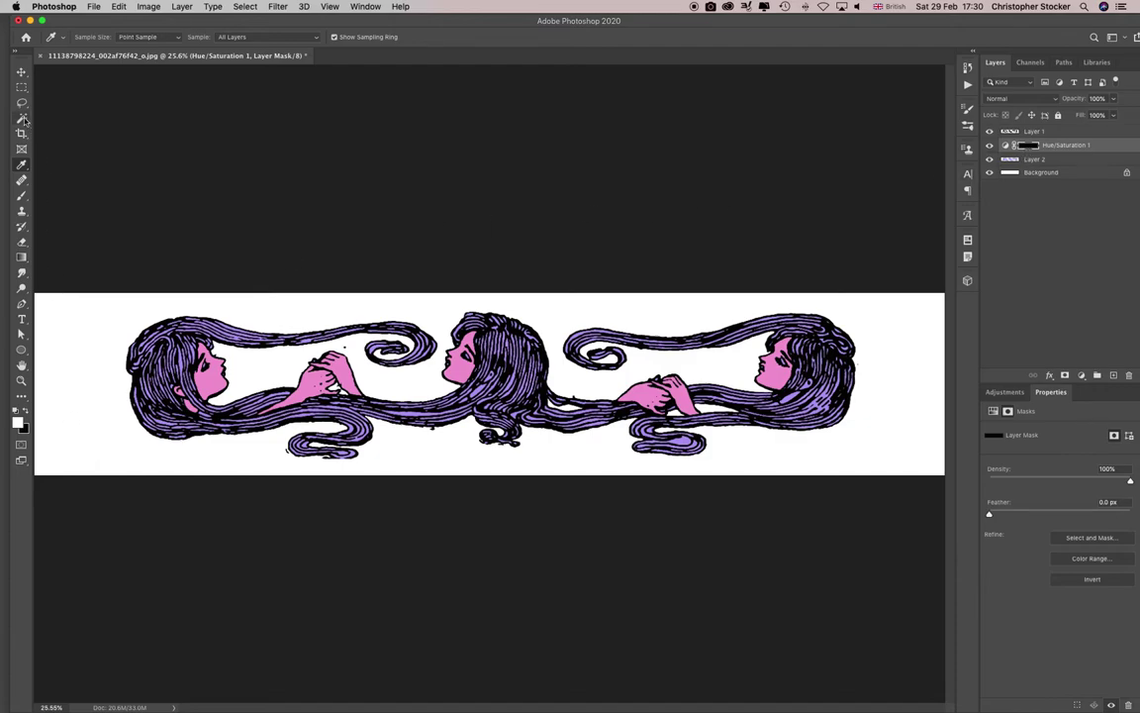
click(20, 195)
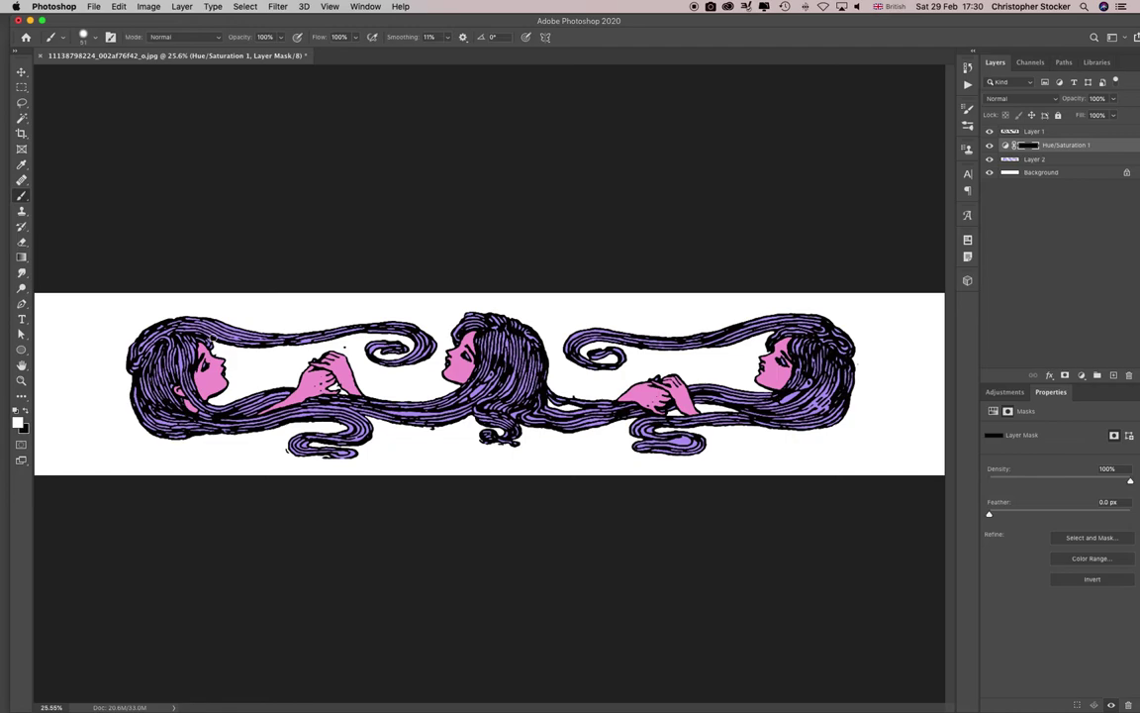
- With an enlarged brush, paint the Hue/Saturation mask along the left figure's hair edges to reveal blue
mouse_move(237, 307)
mouse_down()
mouse_move(267, 317)
mouse_move(170, 308)
mouse_move(117, 350)
mouse_move(139, 324)
mouse_move(128, 427)
mouse_up()
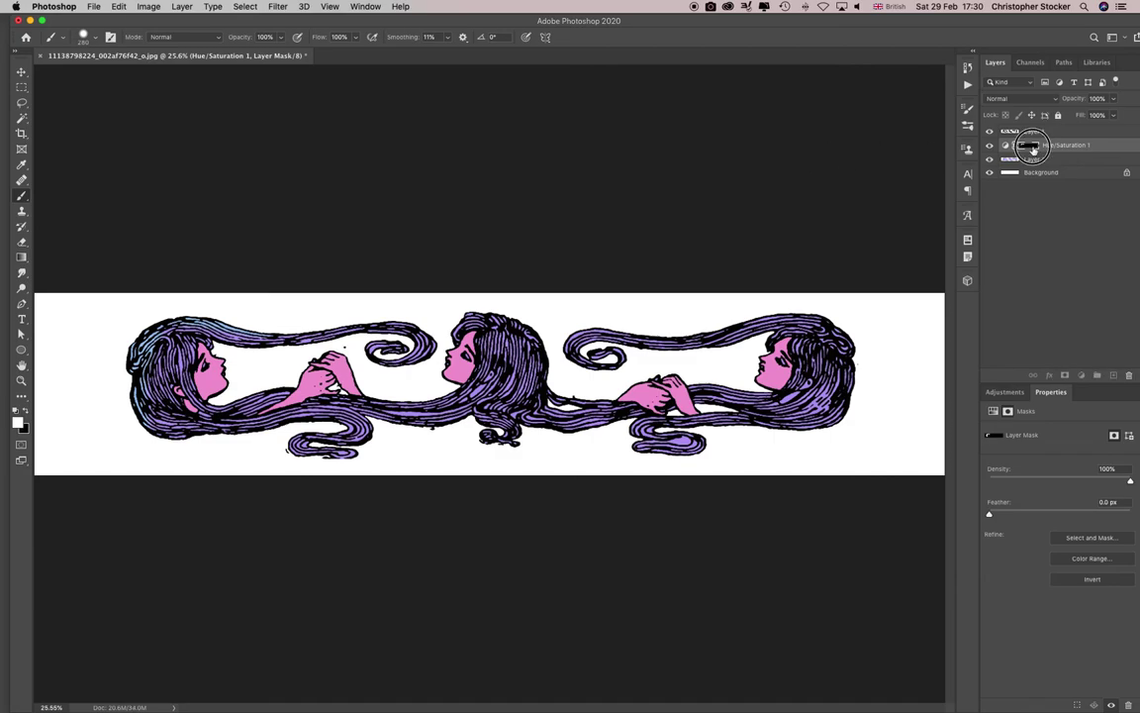
alt+click(1030, 145)
alt+click(1029, 146)
mouse_move(103, 397)
mouse_down()
mouse_move(121, 322)
mouse_move(129, 366)
mouse_move(204, 450)
mouse_move(272, 452)
mouse_move(255, 459)
mouse_move(264, 472)
mouse_move(253, 484)
mouse_move(428, 490)
mouse_move(486, 463)
mouse_move(371, 489)
mouse_move(502, 478)
mouse_move(701, 490)
mouse_move(846, 468)
mouse_move(896, 343)
mouse_move(845, 286)
mouse_up()
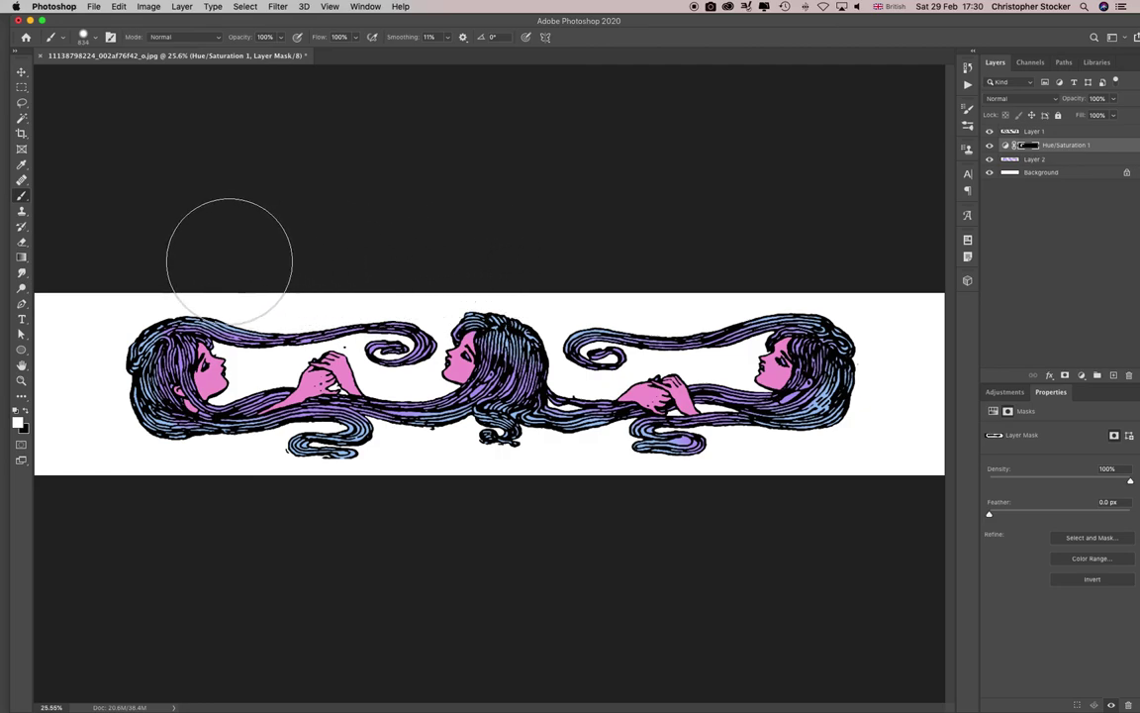
click(1006, 146)
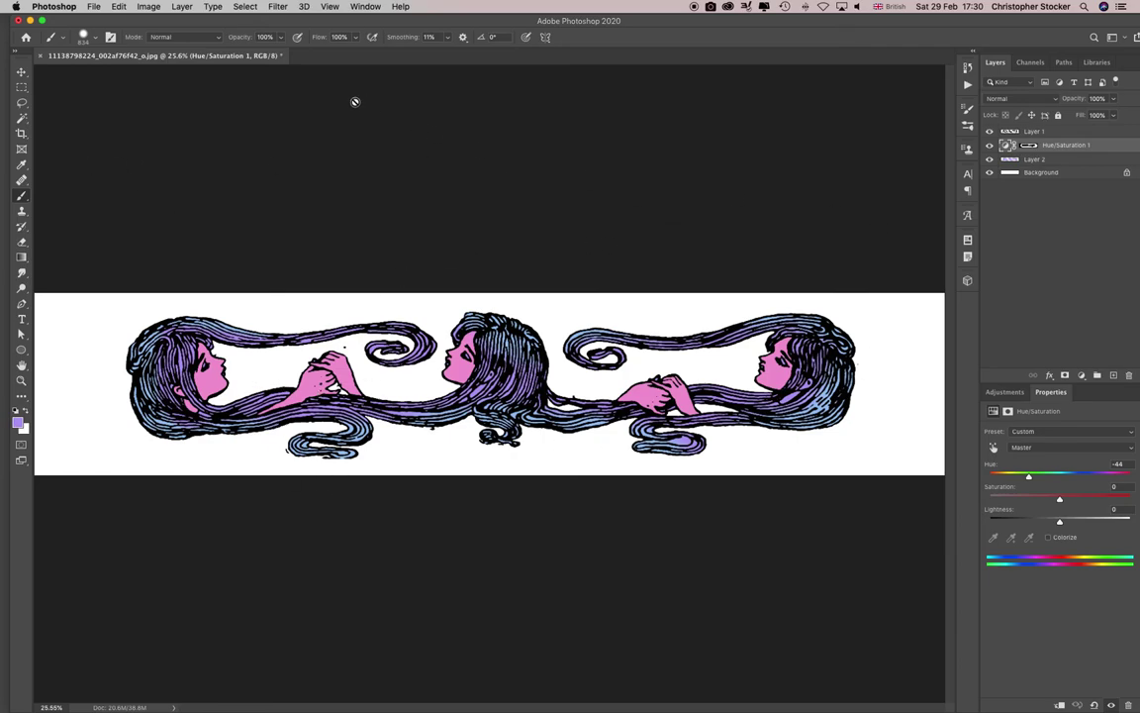
click(93, 6)
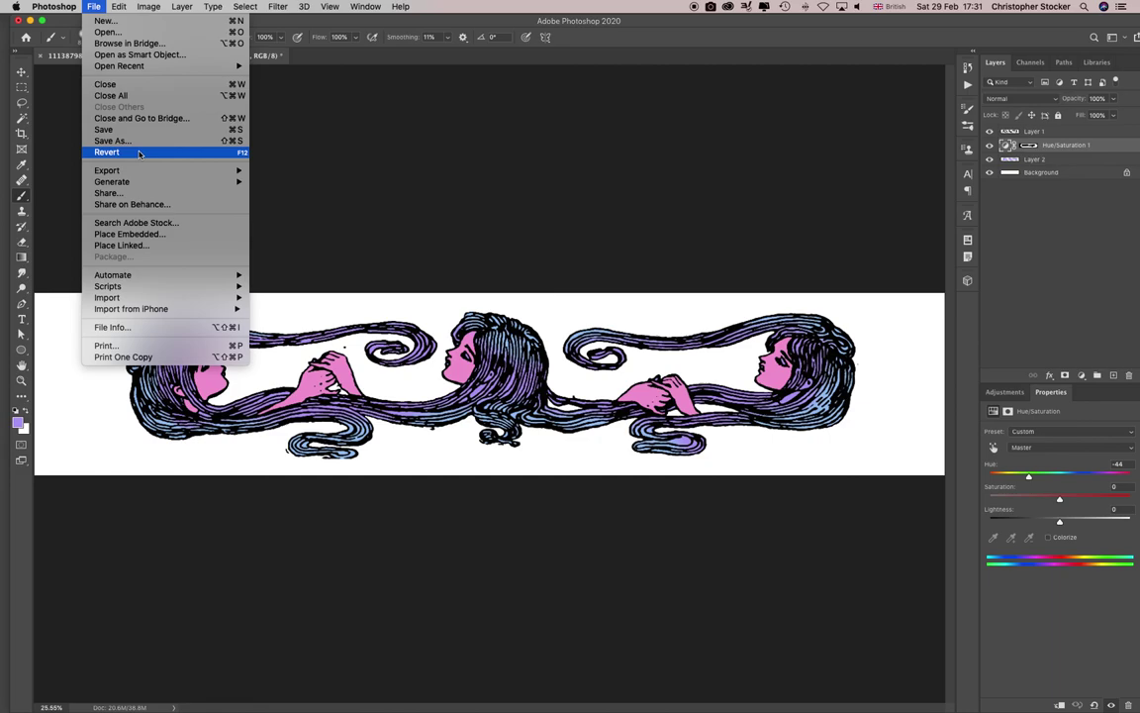
- Revert the file to its saved sepia original and fit it to the window
click(139, 154)
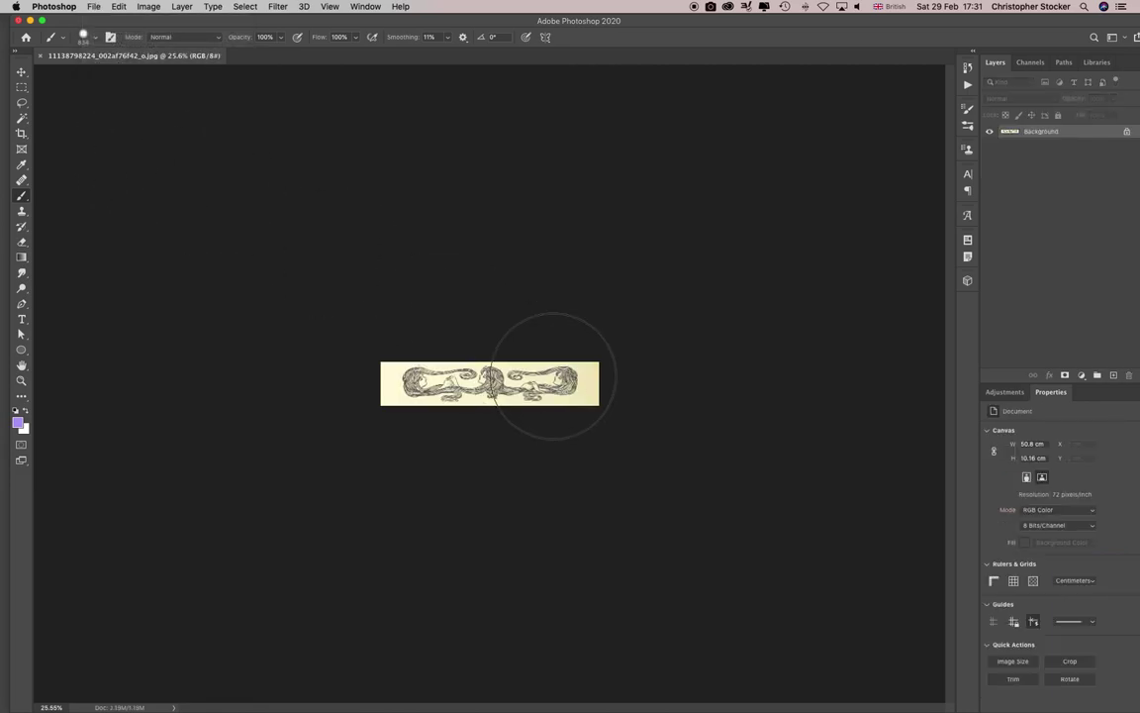
key(super+0)
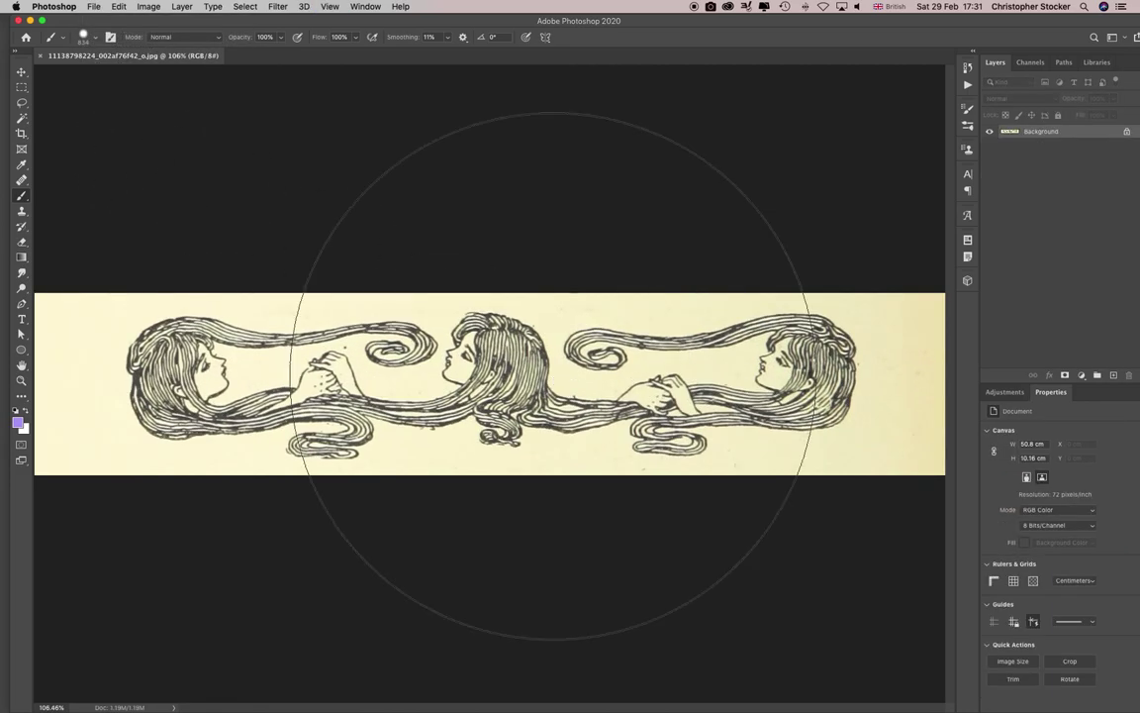